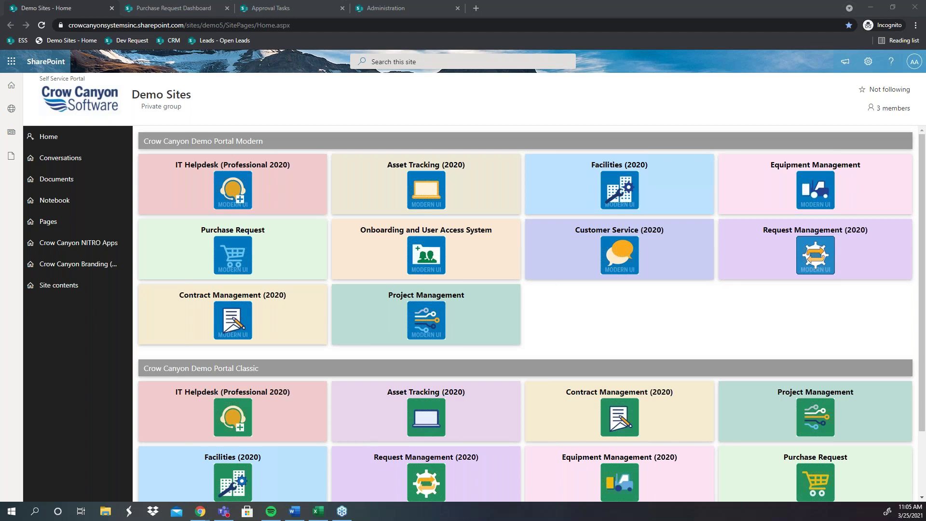
Step: Start a blank New Purchase Request from the Purchase Requests Dashboard
click(179, 8)
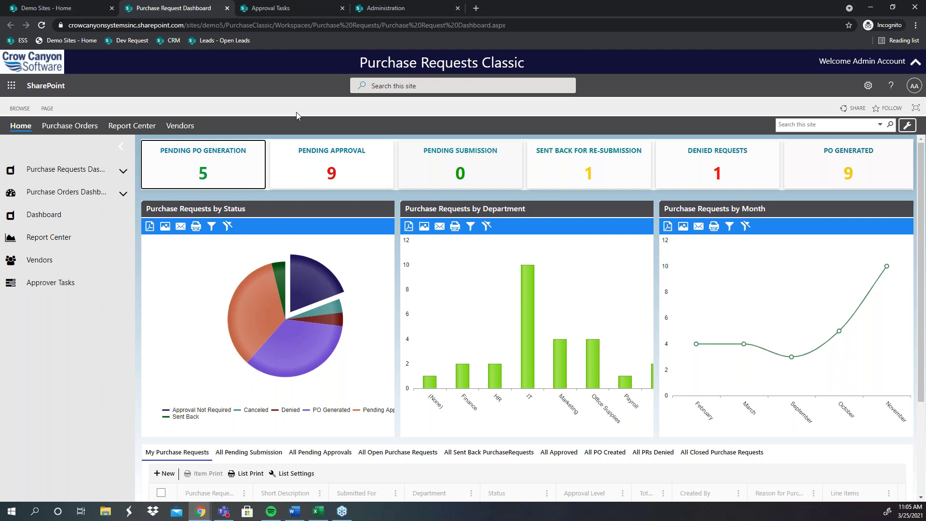
click(123, 170)
click(48, 211)
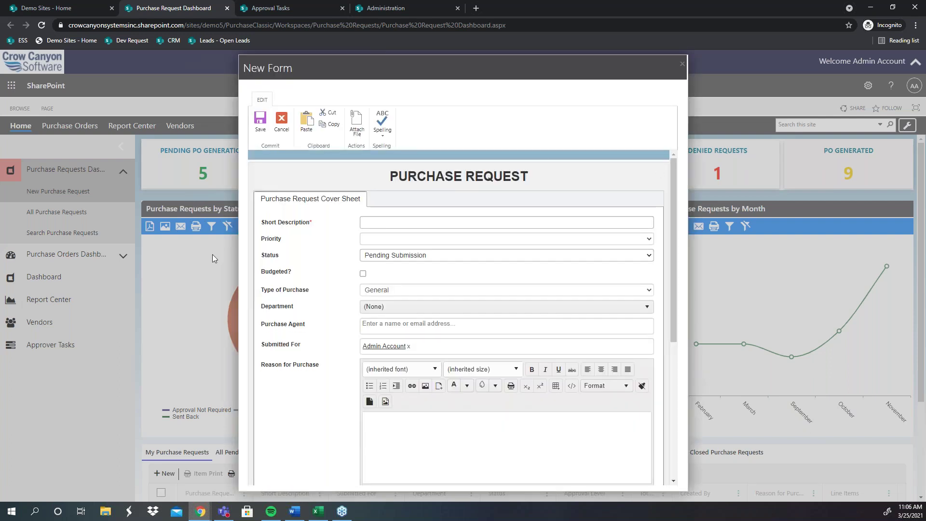
Step: Enter 'New Purchase' as the short description, mark it budgeted, and set type Hardware
scroll(304, 255, down, 2)
scroll(304, 256, up, 2)
scroll(301, 240, down, 1)
scroll(269, 227, up, 1)
click(390, 217)
text(New P)
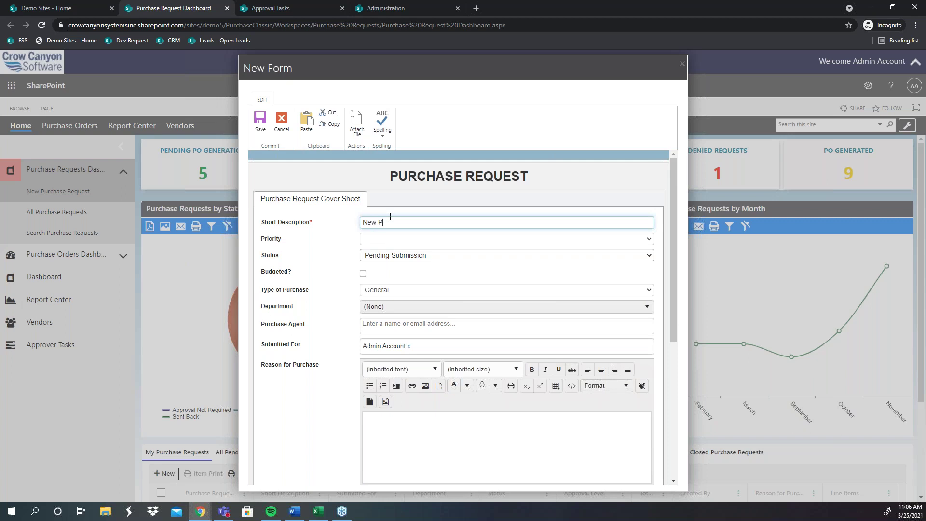
text(urchase)
click(364, 274)
click(379, 290)
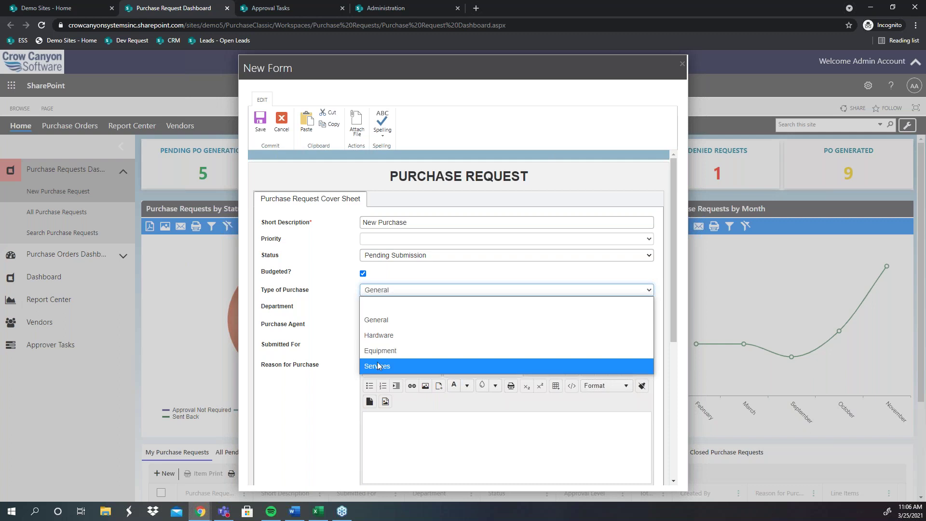
click(377, 366)
click(389, 292)
key(Up)
key(Up)
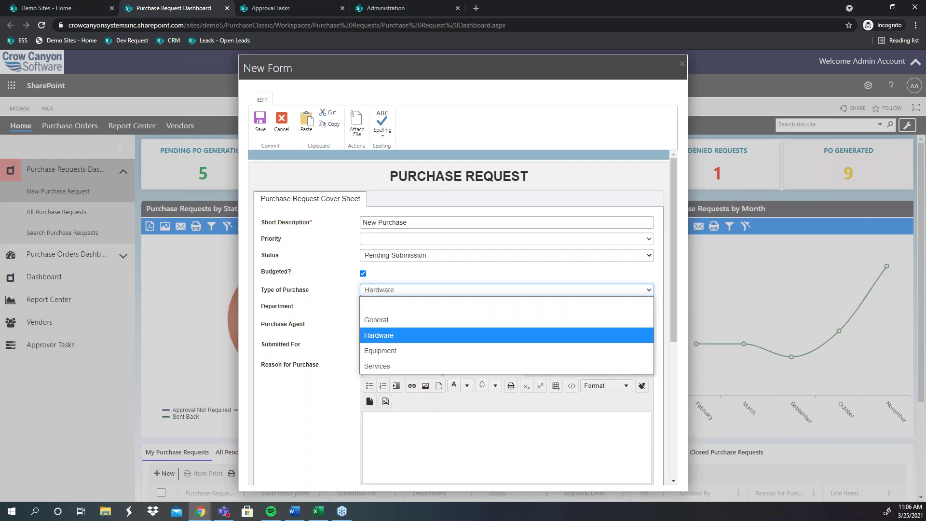
key(Return)
Step: Set the department to Sales and the admin account as purchase agent
click(397, 306)
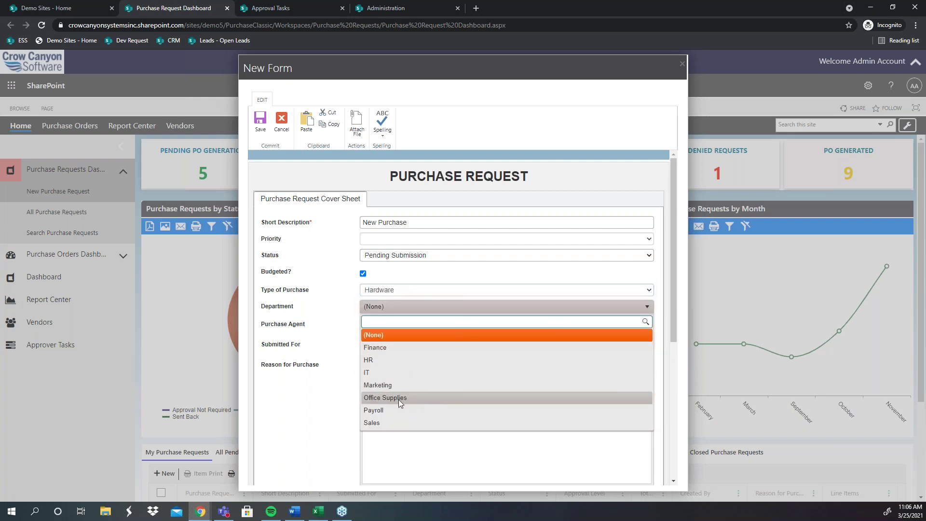
click(386, 422)
click(391, 330)
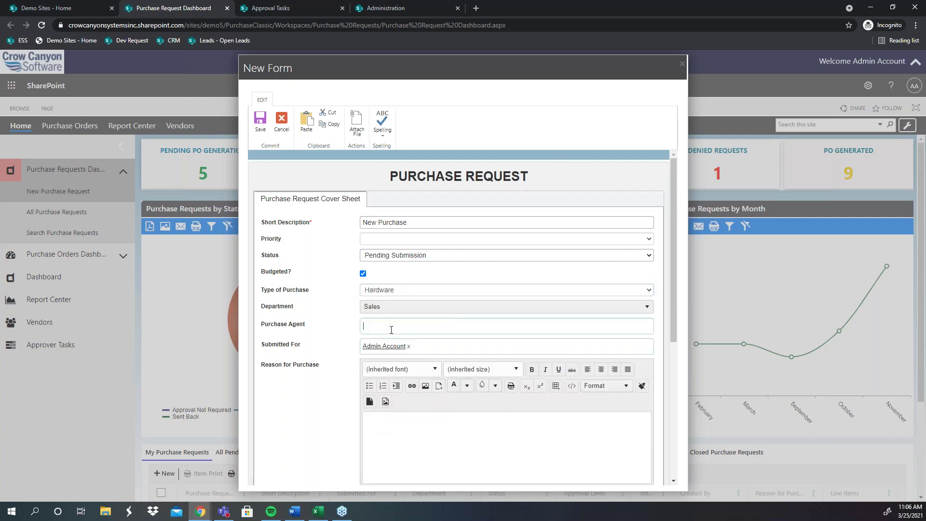
text(ad)
click(383, 346)
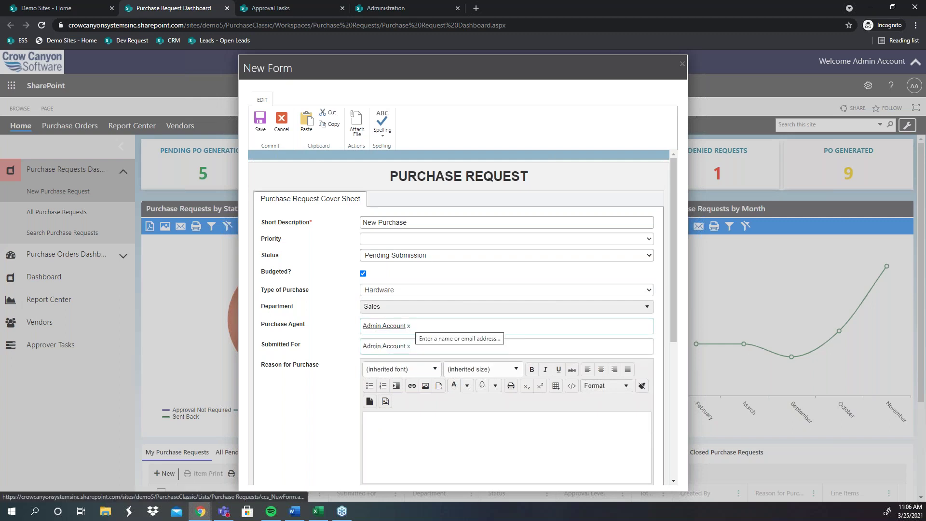
click(409, 328)
text(admin)
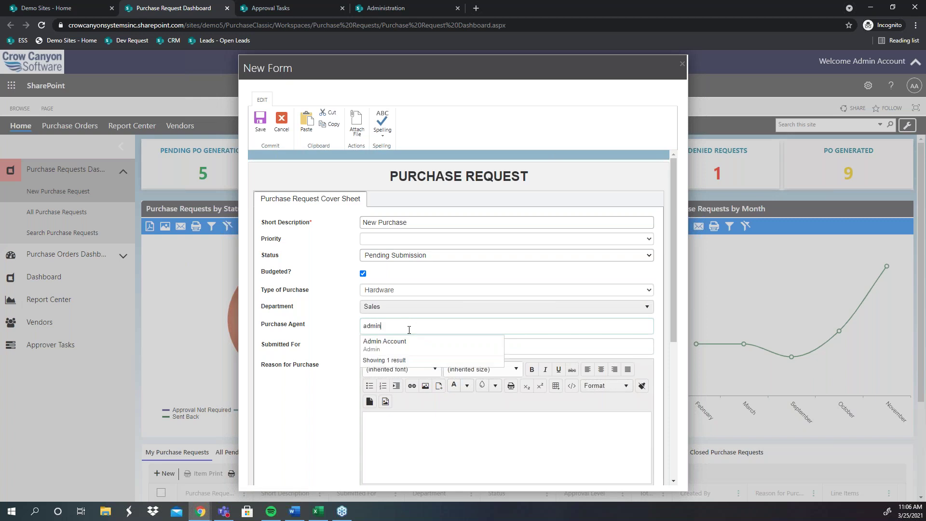
click(384, 343)
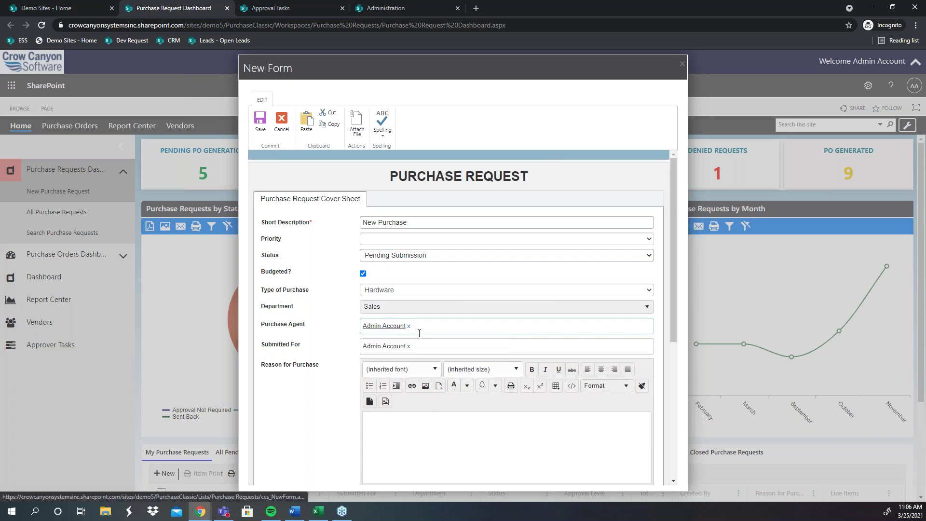
scroll(347, 383, down, 2)
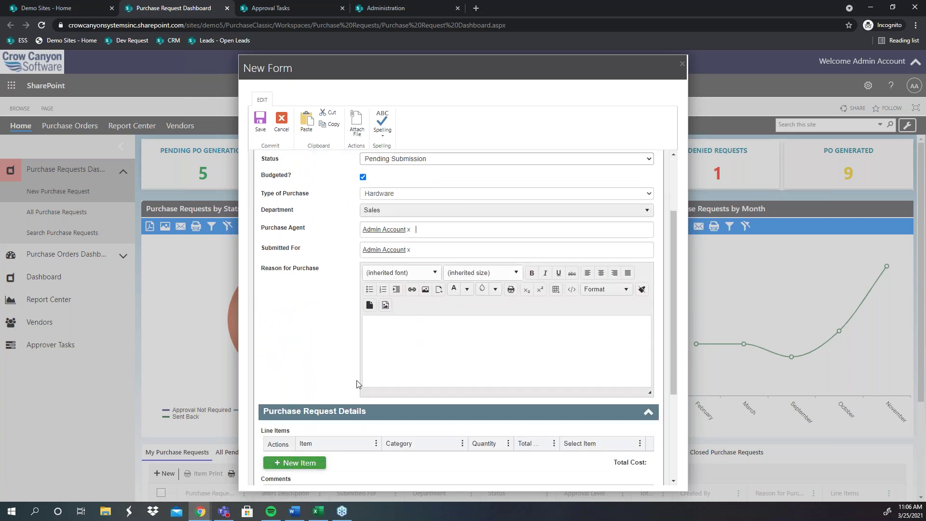
Step: Enter 'Rich Text' as the Reason for Purchase
click(380, 359)
text(Rich Text)
scroll(332, 378, down, 3)
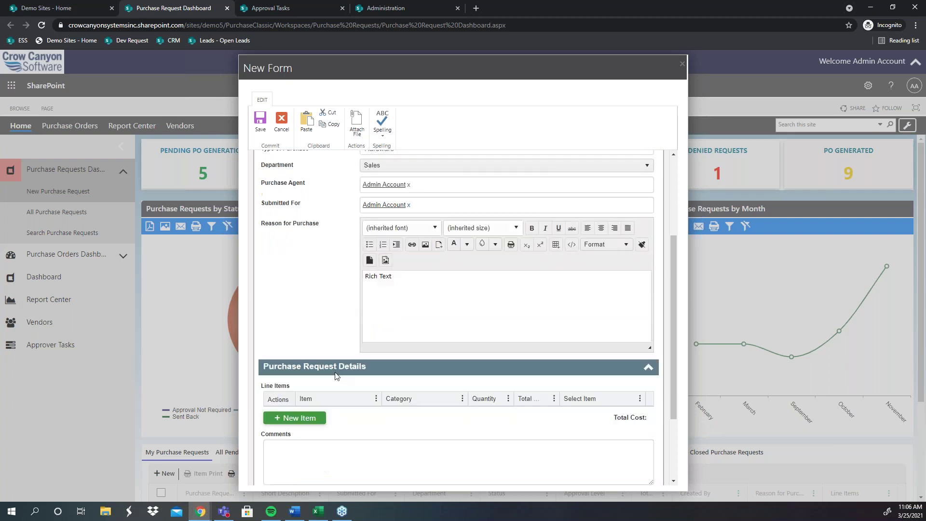
scroll(369, 358, up, 1)
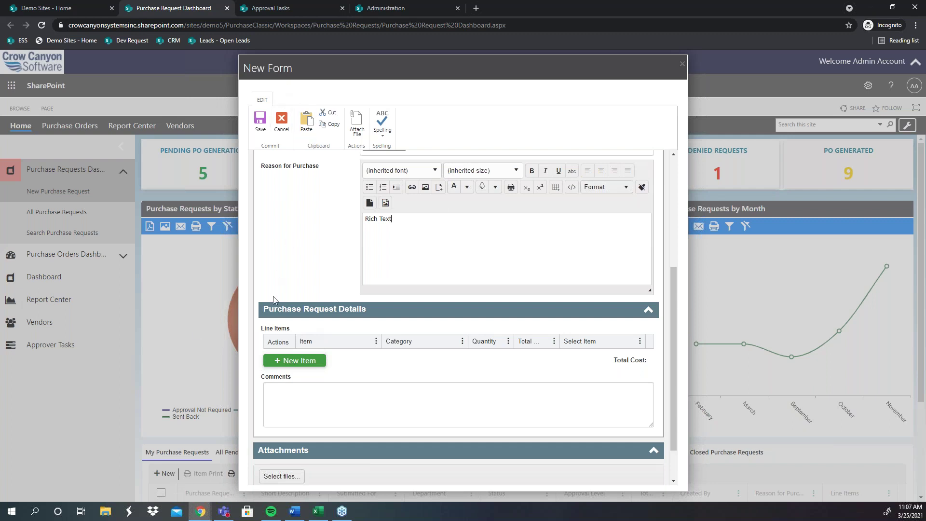
drag(297, 329, 267, 327)
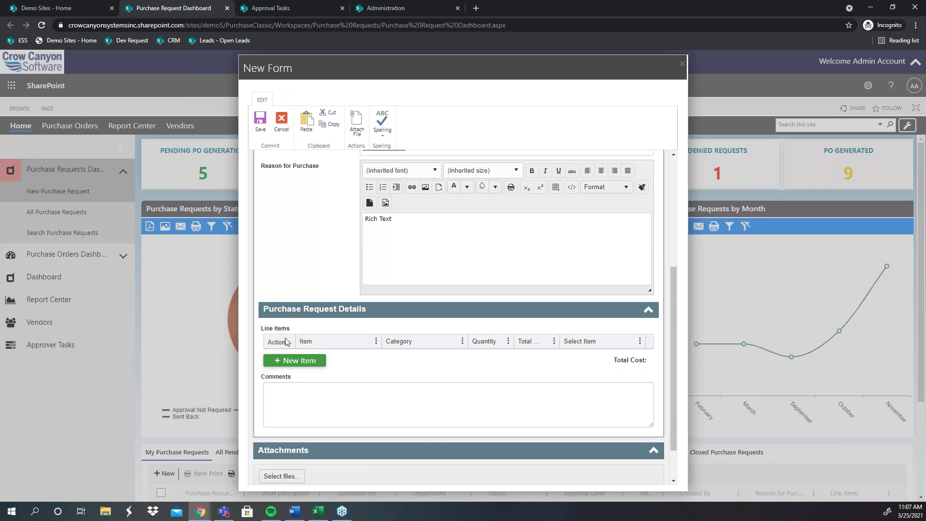
Step: Bring up the Purchase Items New Item form via '+ New Item' under Line Items
click(303, 362)
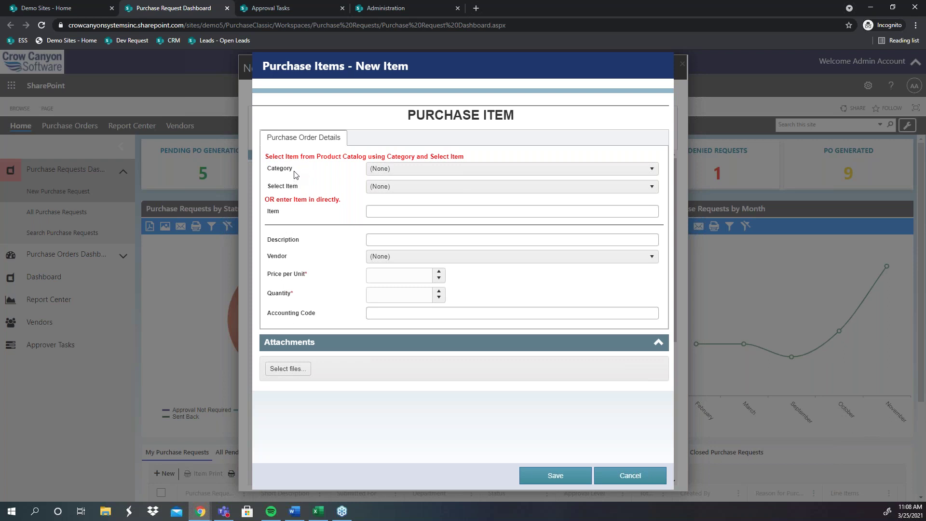
Step: Glance at the Category choices, then go to the Administration page's Approval Levels list
click(454, 170)
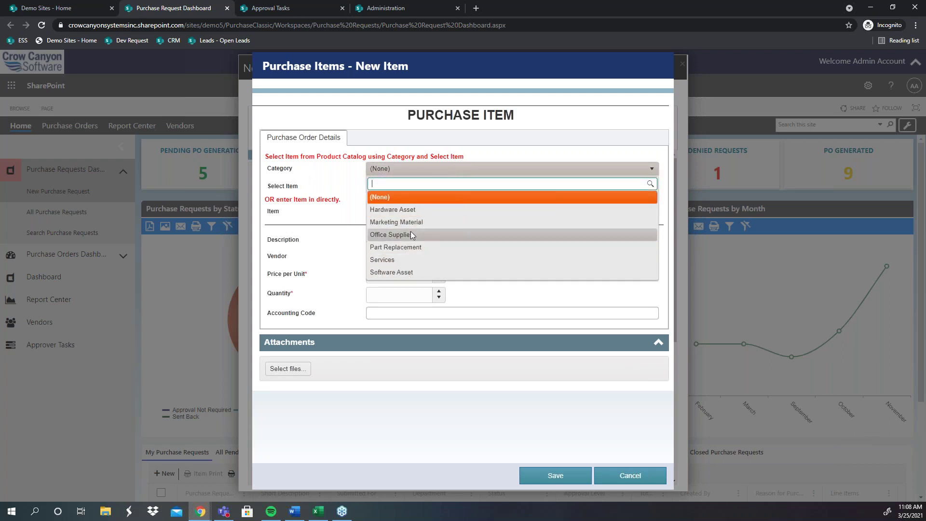
click(411, 4)
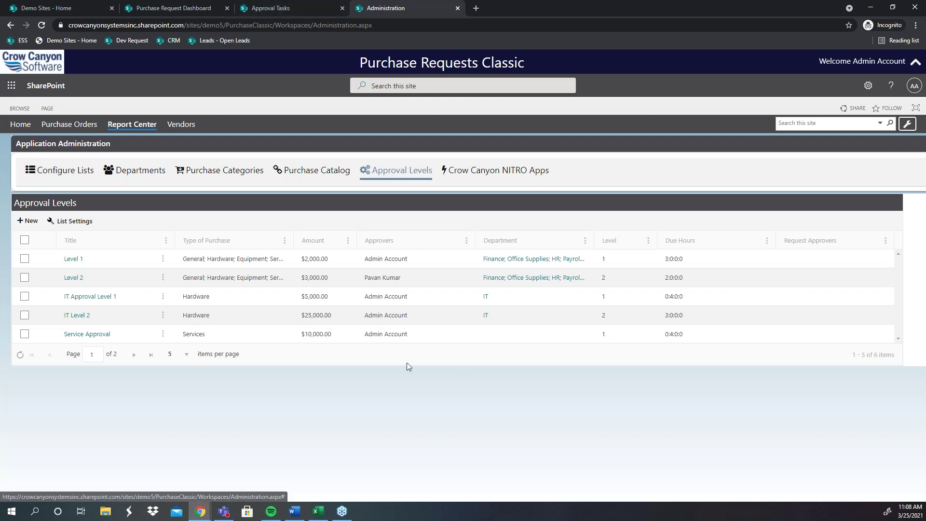
Step: Check the Purchase Catalog list, then go back to the new item form
click(331, 172)
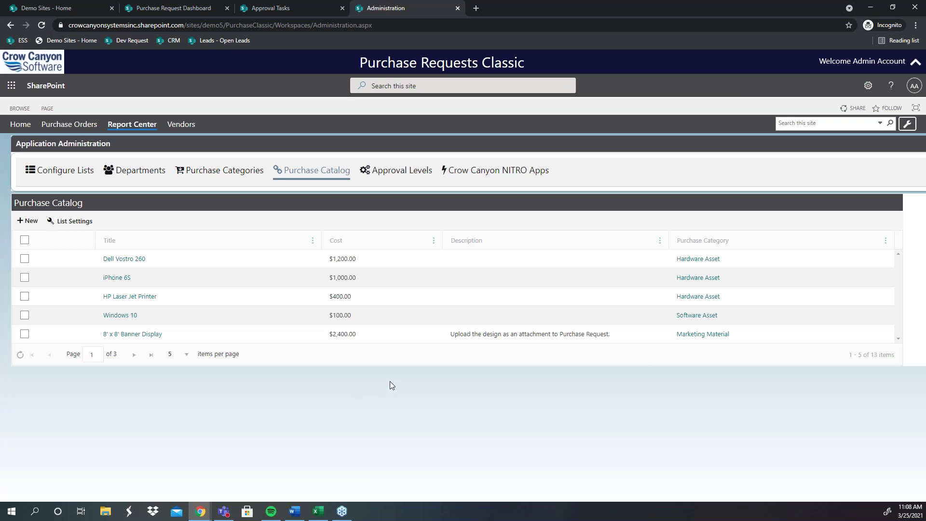
click(203, 9)
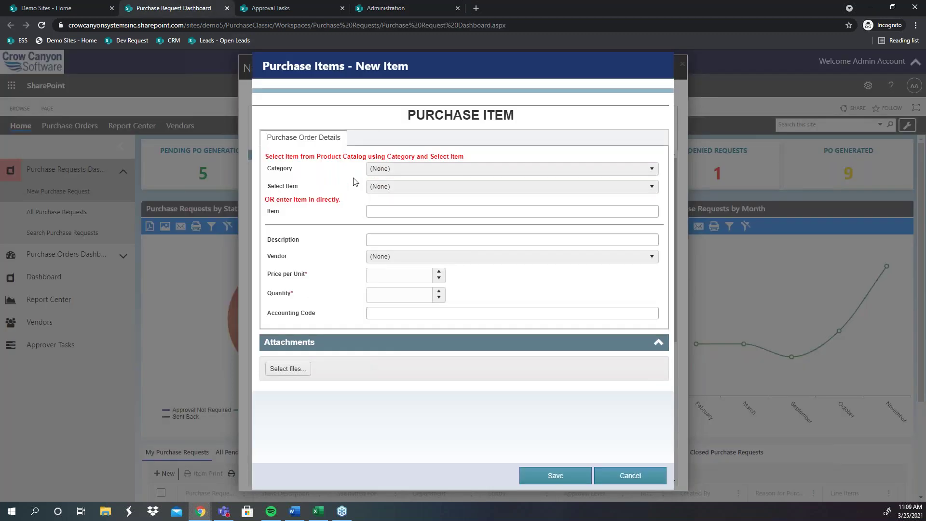
Step: Save a Hardware Asset line item for Dell Vostro 260, quantity 5
click(398, 169)
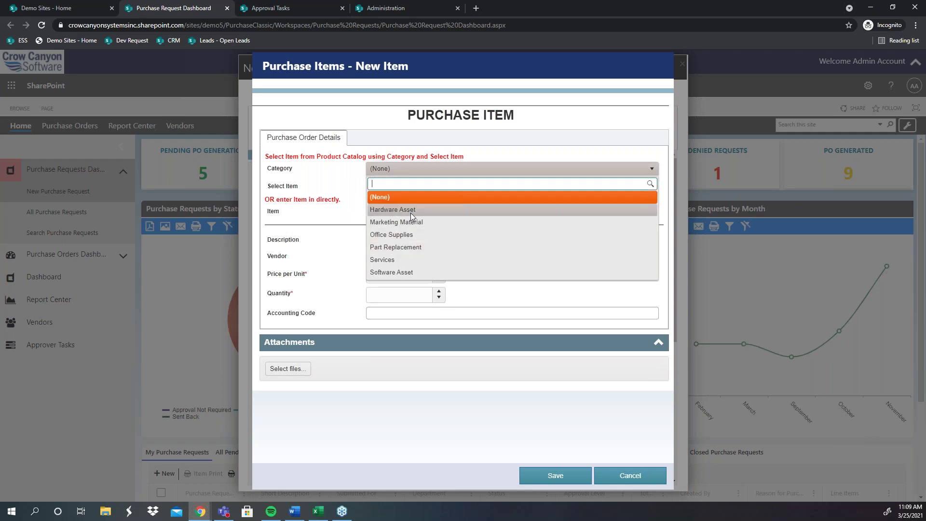
click(411, 210)
click(400, 10)
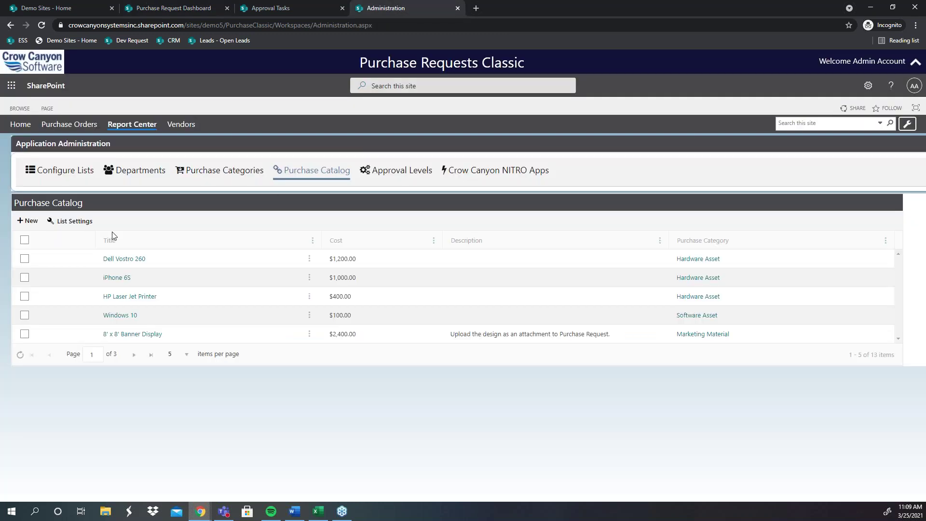
click(169, 8)
click(390, 191)
click(409, 225)
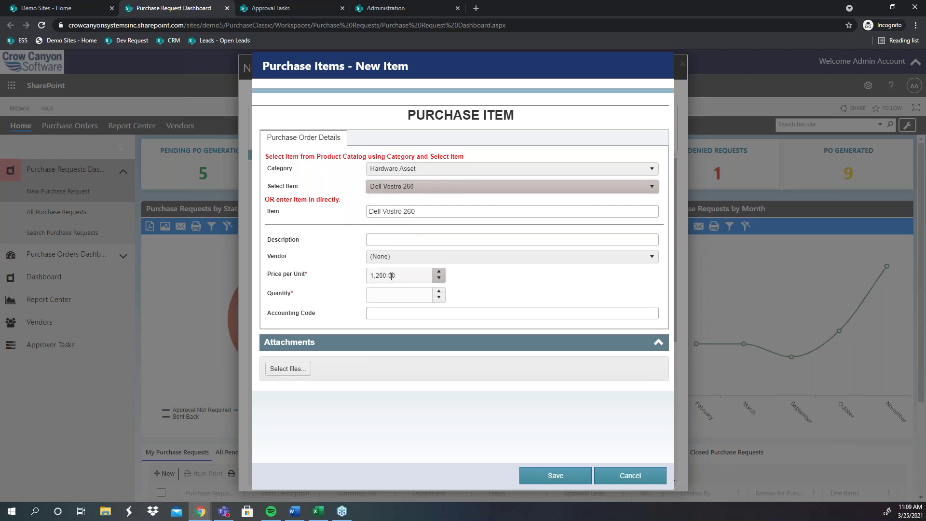
click(373, 292)
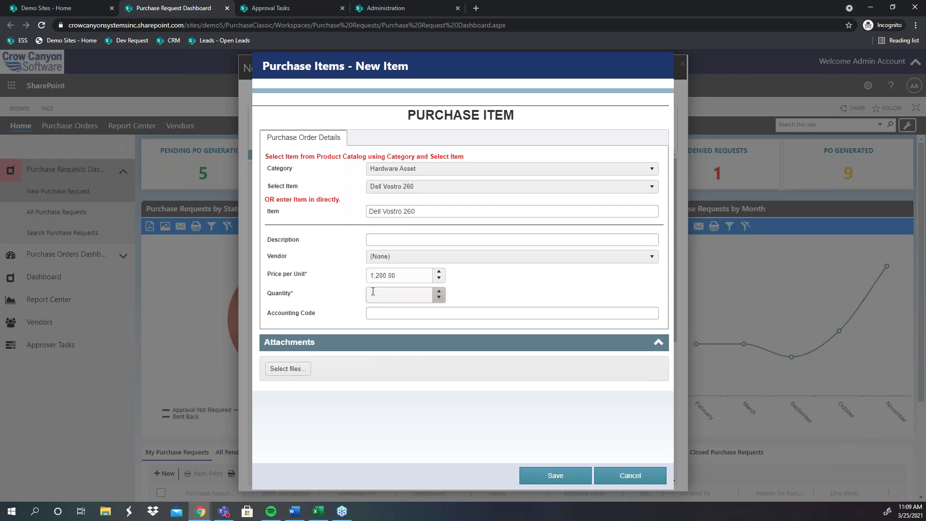
click(462, 256)
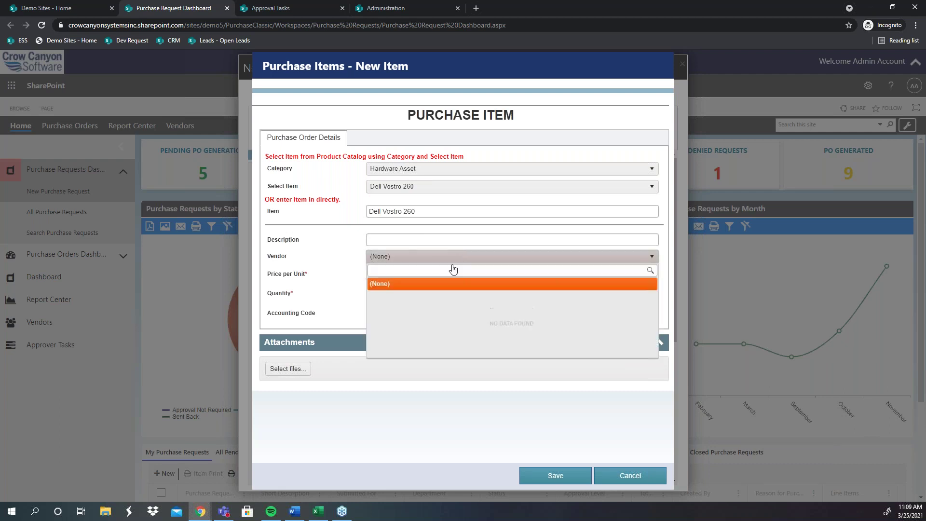
click(335, 294)
click(408, 314)
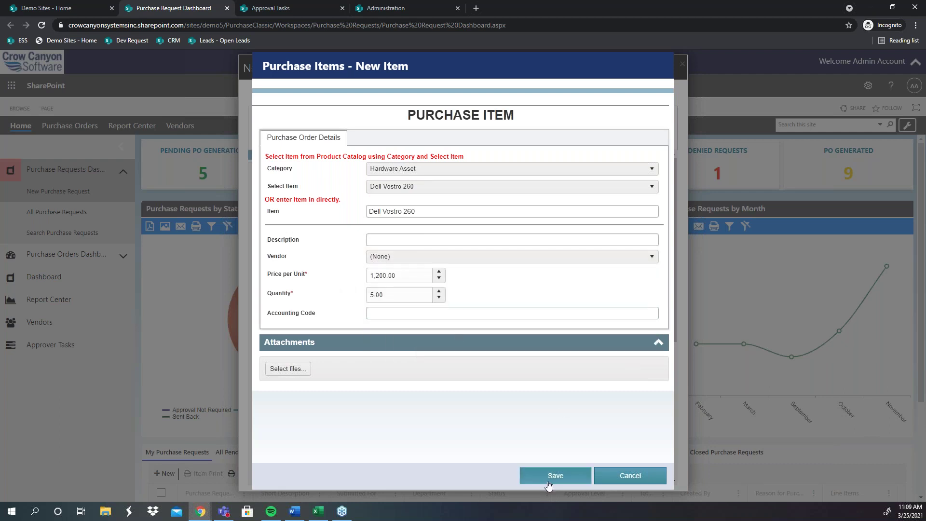
click(550, 474)
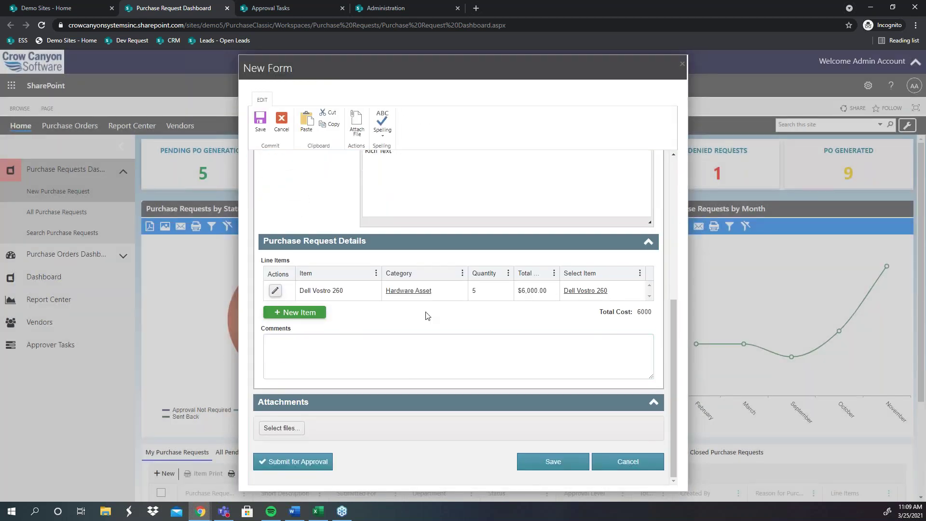
Step: Add and save a Hardware Asset line item for iPhone 6S, quantity 3
click(314, 314)
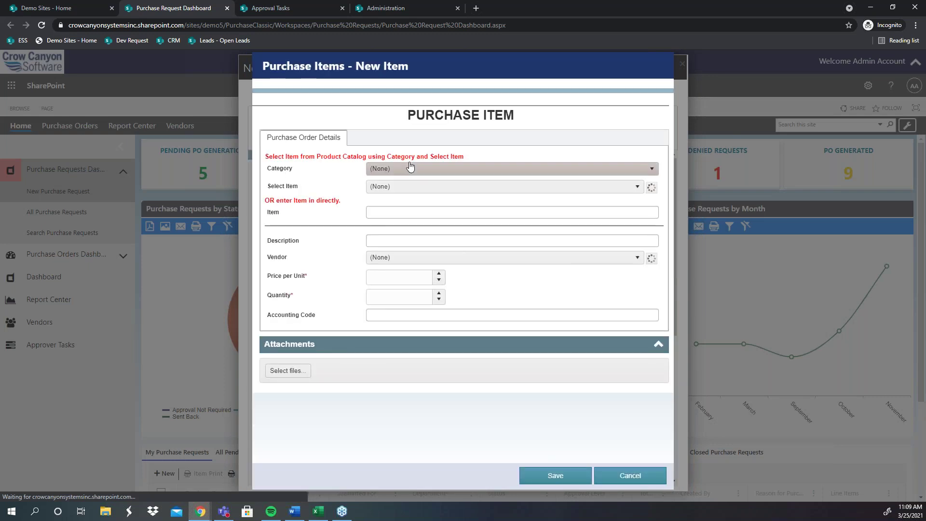
click(406, 169)
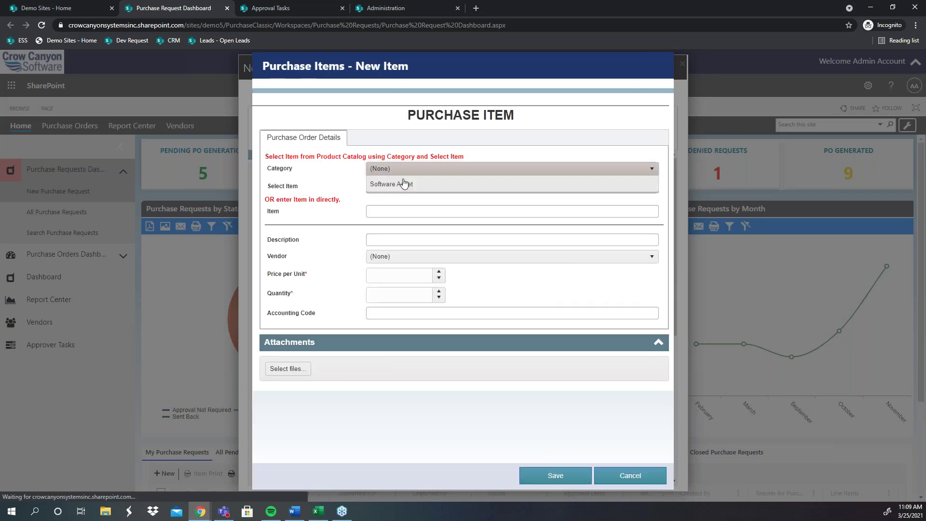
click(395, 210)
click(405, 193)
click(402, 249)
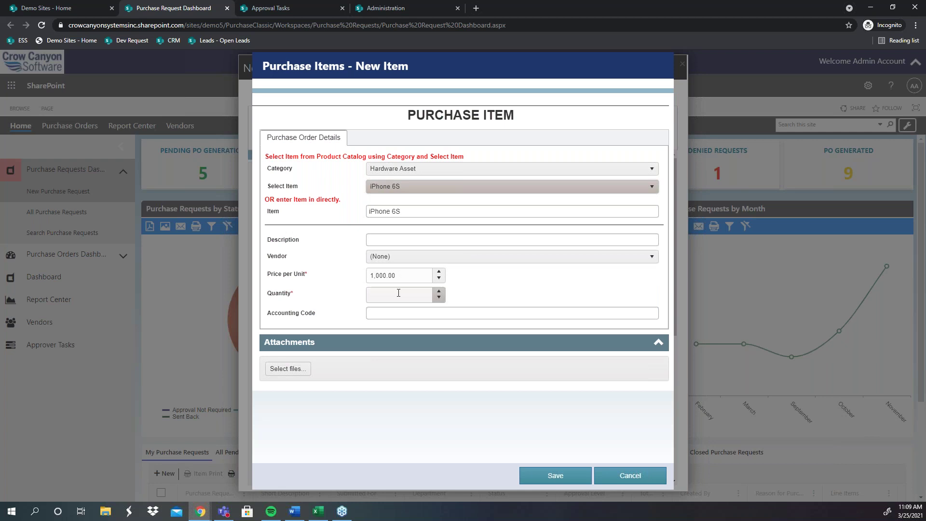
click(398, 293)
text(3)
click(554, 475)
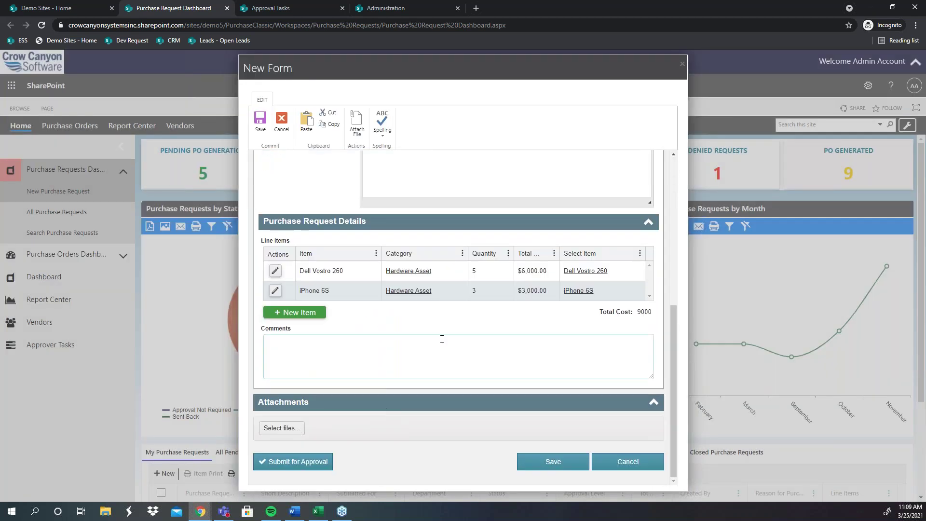
scroll(424, 280, up, 10)
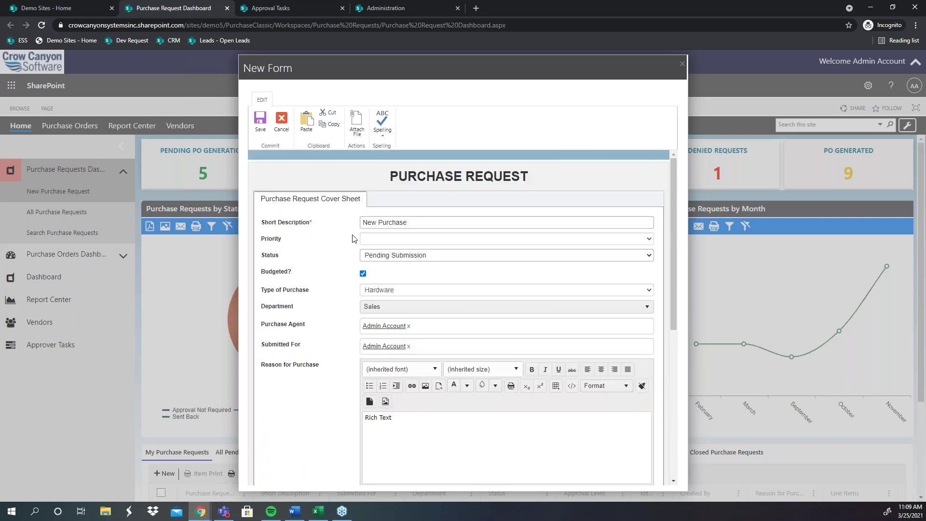
Step: Review the Dell Vostro 260 and iPhone 6S line items totalling 9000, then go to the Purchase Catalog page
scroll(355, 250, down, 3)
scroll(355, 260, up, 1)
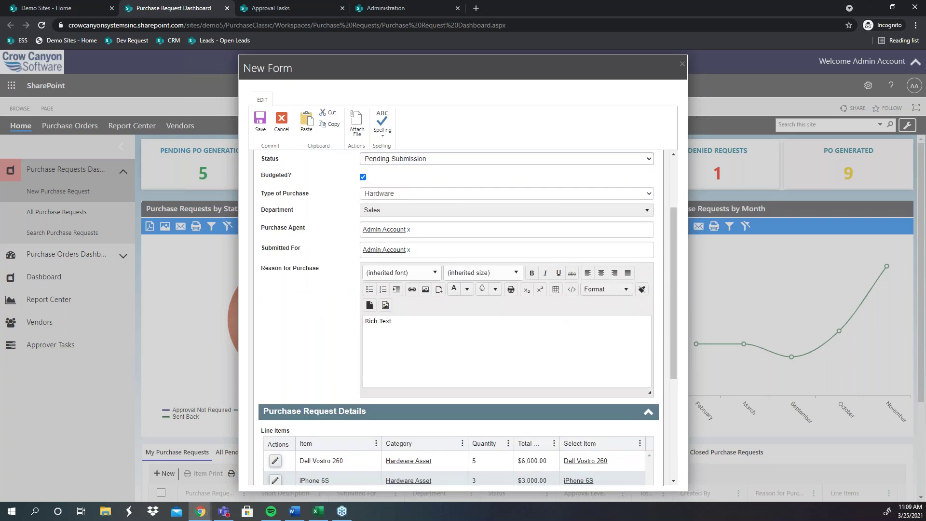
scroll(344, 396, down, 1)
scroll(356, 337, down, 2)
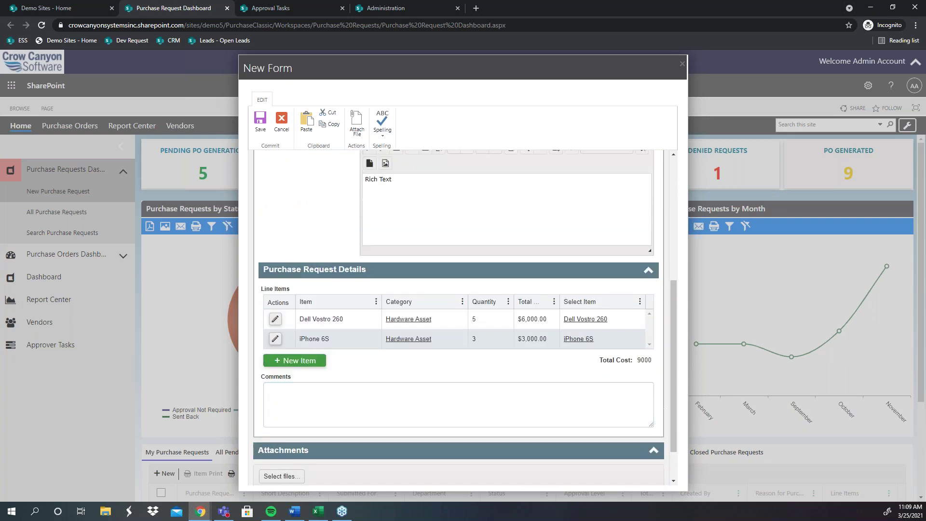
click(359, 319)
scroll(372, 340, down, 1)
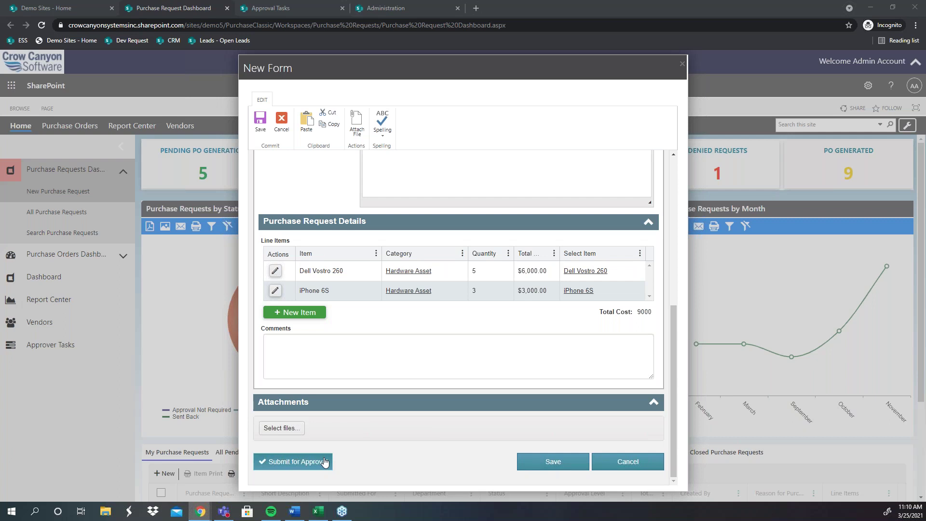
click(383, 11)
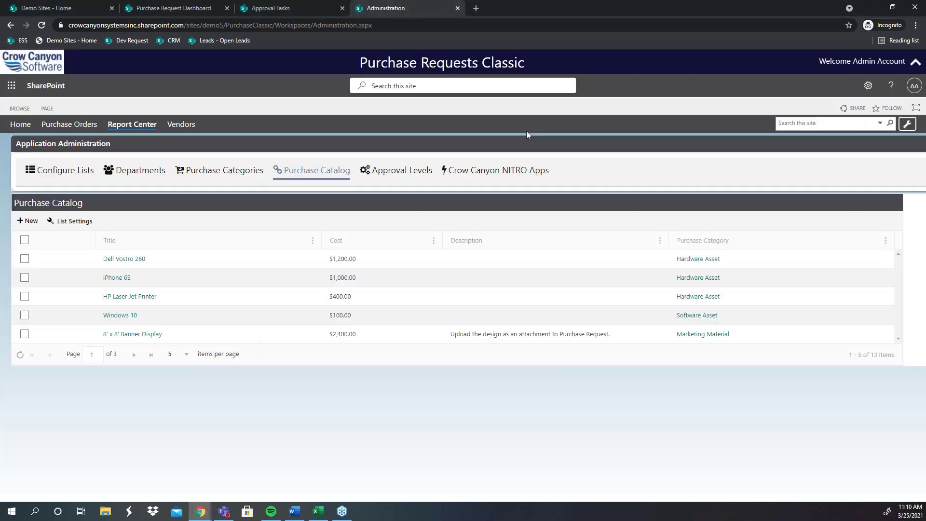
Step: Launch Crow Canyon NITRO Studio from NITRO Apps, browse its apps page, then go to Approval Tasks
click(497, 172)
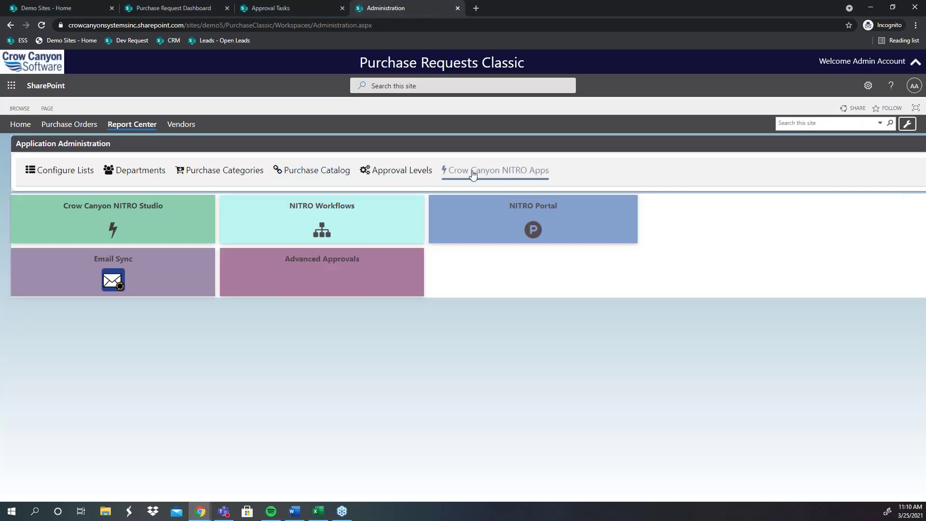
click(112, 223)
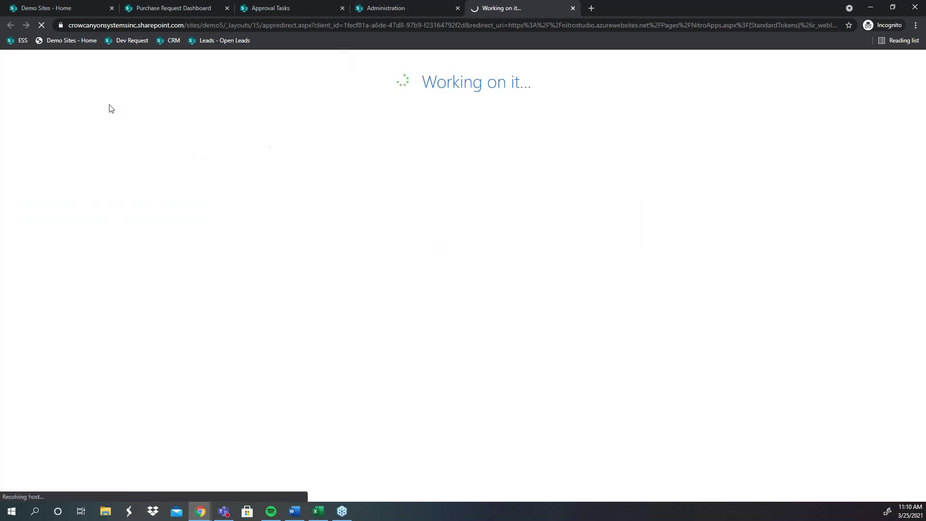
click(62, 8)
click(183, 8)
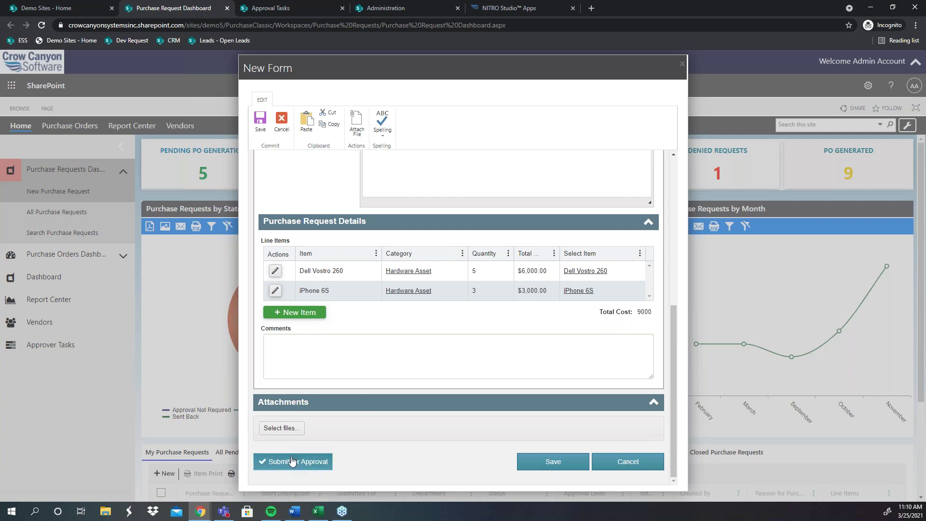
click(513, 4)
scroll(444, 246, down, 2)
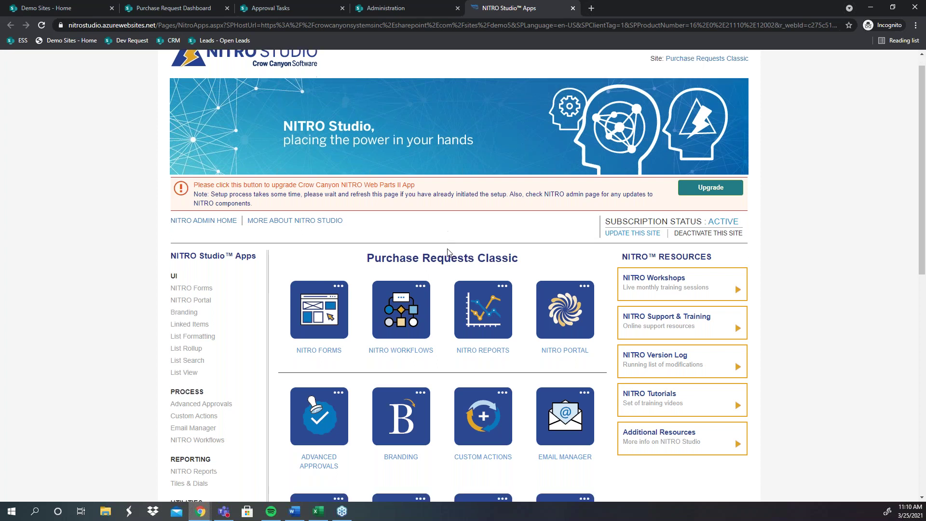
scroll(462, 328, down, 1)
drag(510, 381, 781, 405)
click(833, 395)
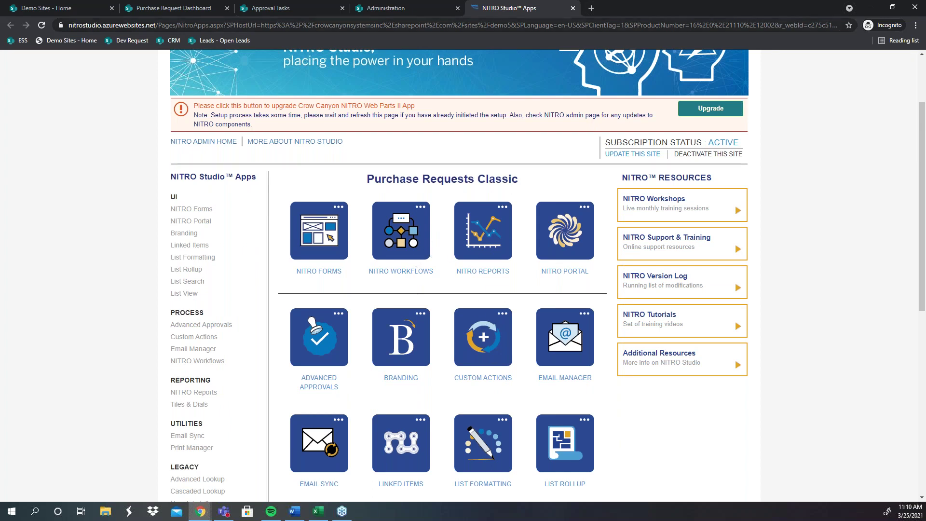
click(312, 5)
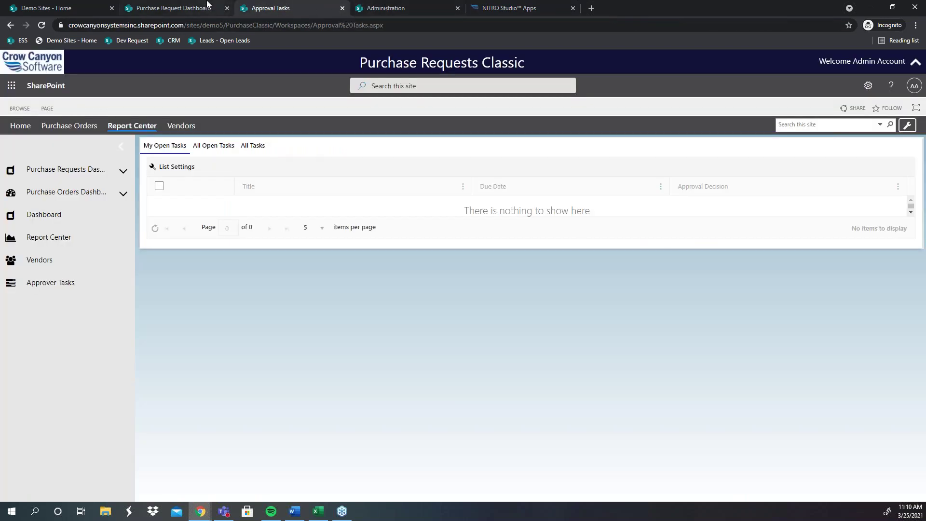
Step: Submit the purchase request for approval and close the results after the normal flow completes
click(207, 7)
click(299, 462)
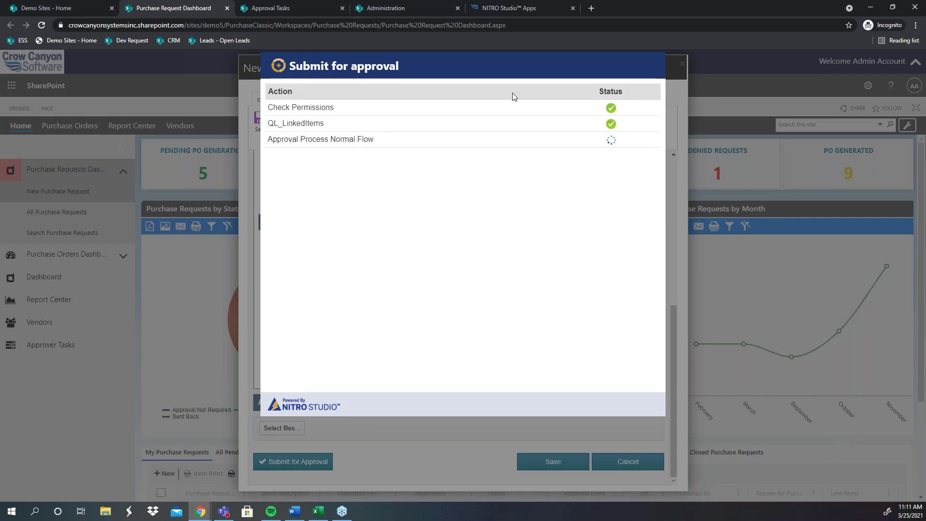
drag(389, 66, 436, 233)
click(436, 233)
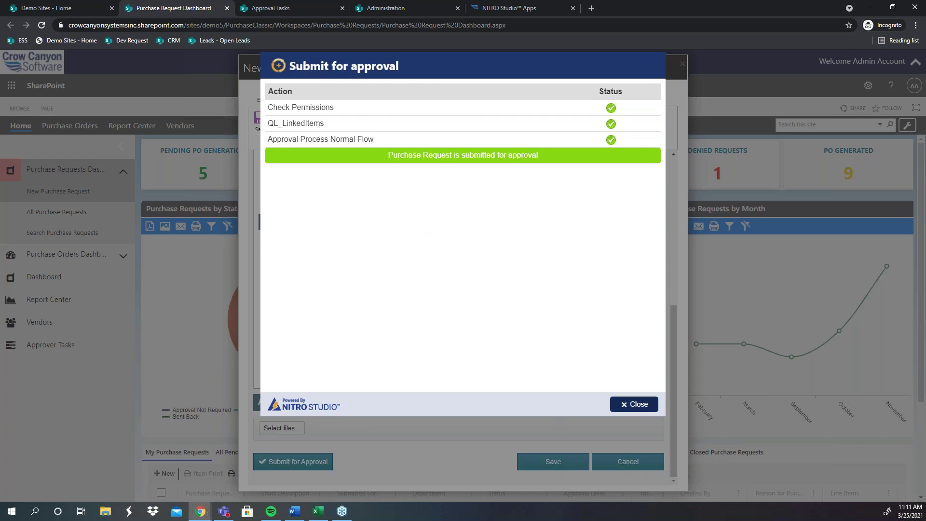
click(641, 409)
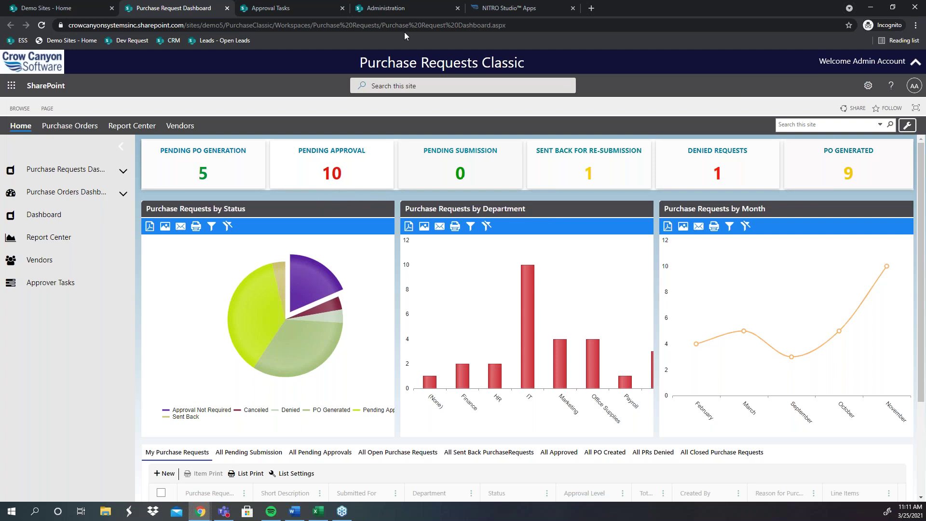
Step: Open the Administration page's Approval Levels list, showing IT Approval Level 1 at $5,000 and Service Approval at $10,000
click(421, 4)
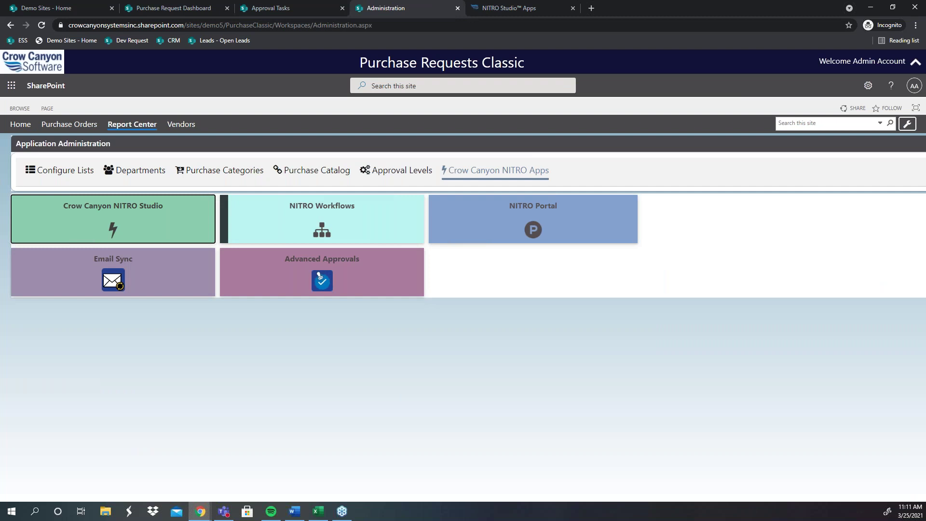
click(406, 172)
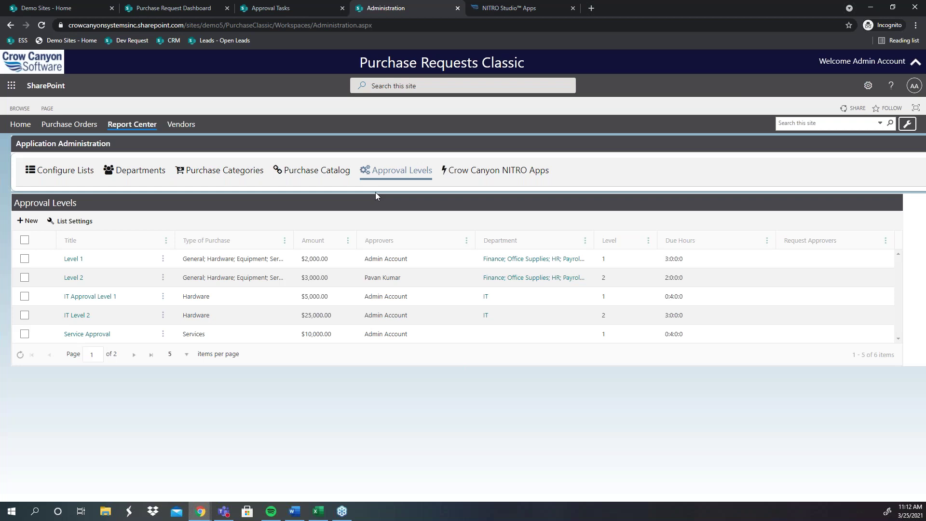
Step: Widen the approval level columns, including Amount, and sort the levels by Type of Purchase
drag(294, 240, 323, 242)
right_click(323, 242)
click(411, 209)
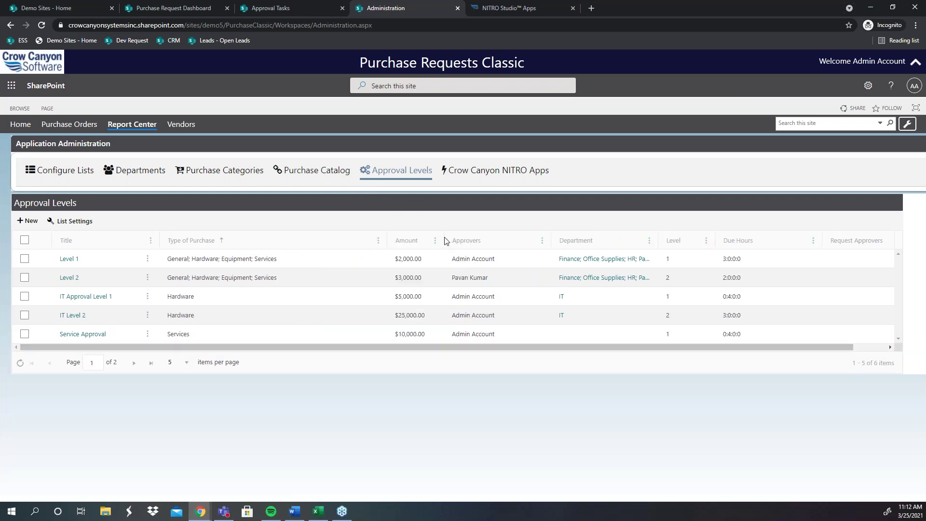
drag(441, 240, 477, 243)
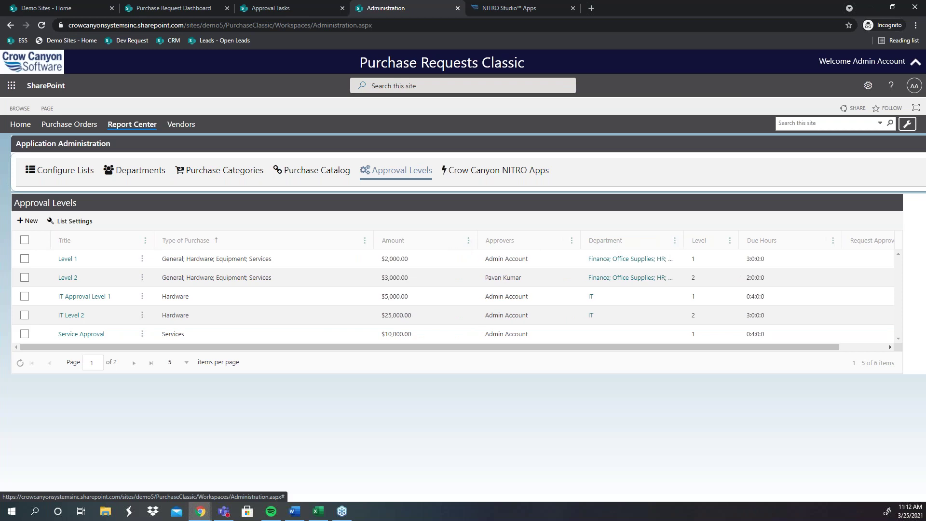
drag(684, 240, 723, 247)
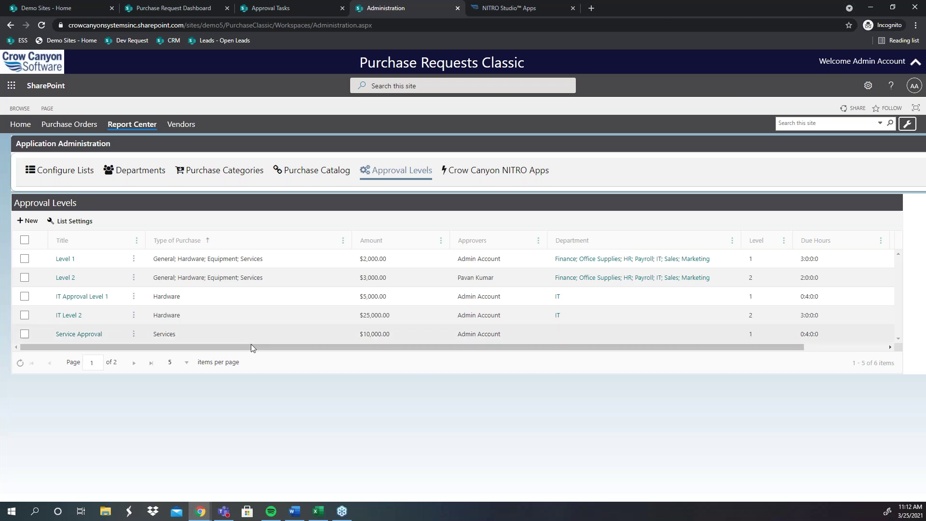
Step: Show 10 levels per page, review the Level 1 approvers, then return to Approval Tasks
click(186, 362)
click(181, 413)
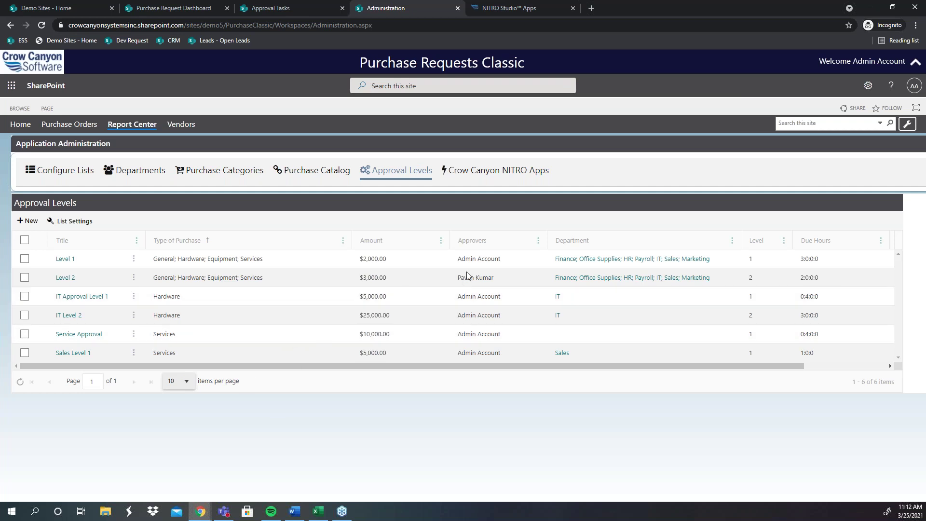
drag(505, 258, 435, 257)
click(502, 294)
drag(502, 295, 434, 289)
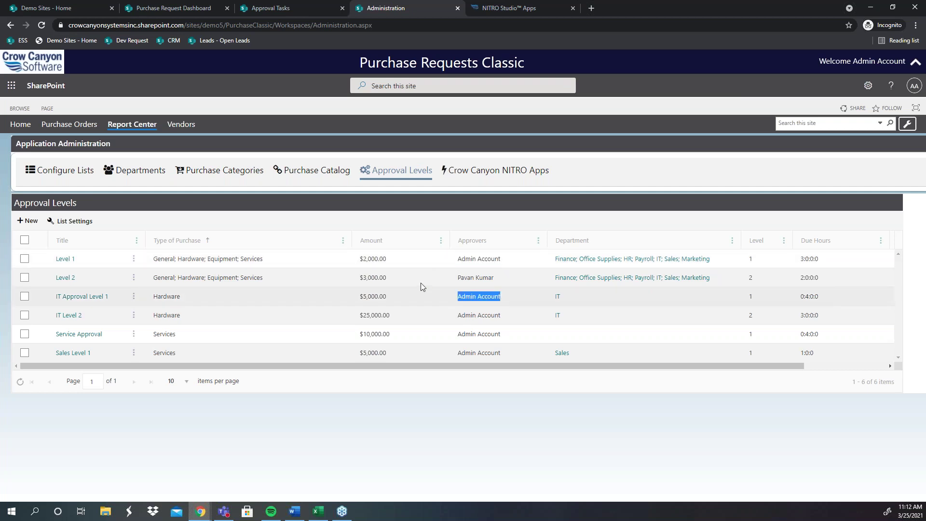
click(401, 201)
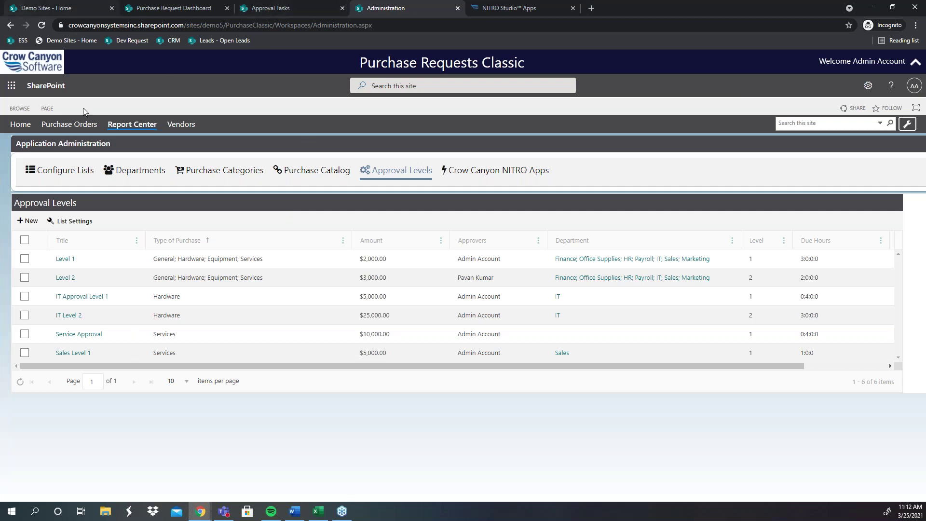
click(239, 9)
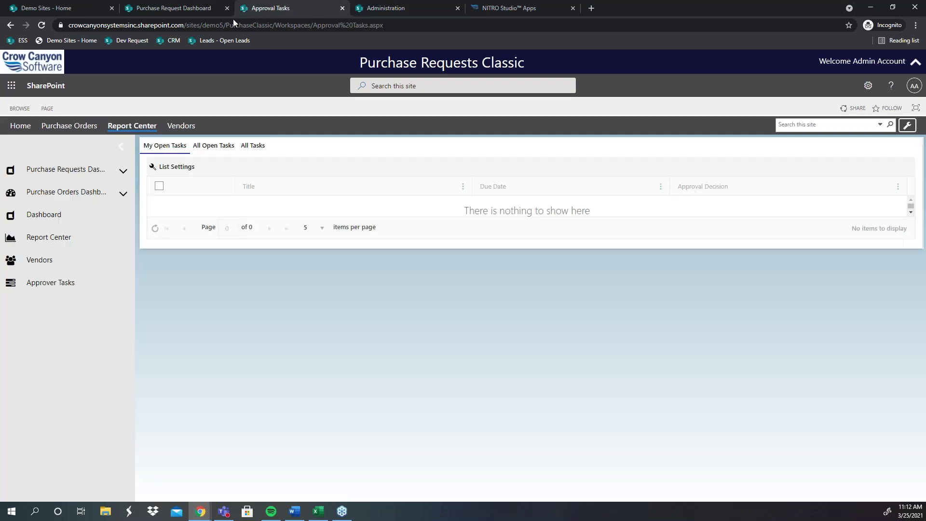
Step: Reload Approval Tasks, open the New Purchase -Level 1 task and bring up its Approve form
click(44, 24)
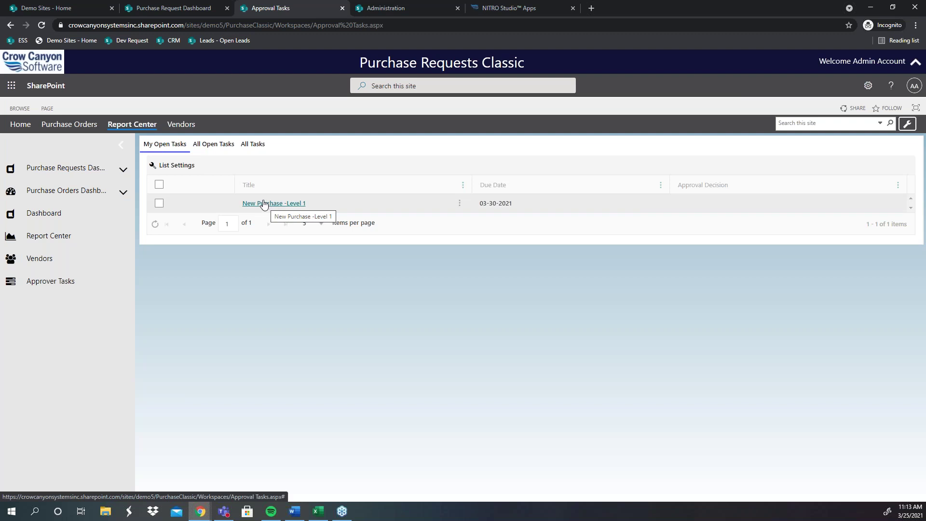
click(286, 205)
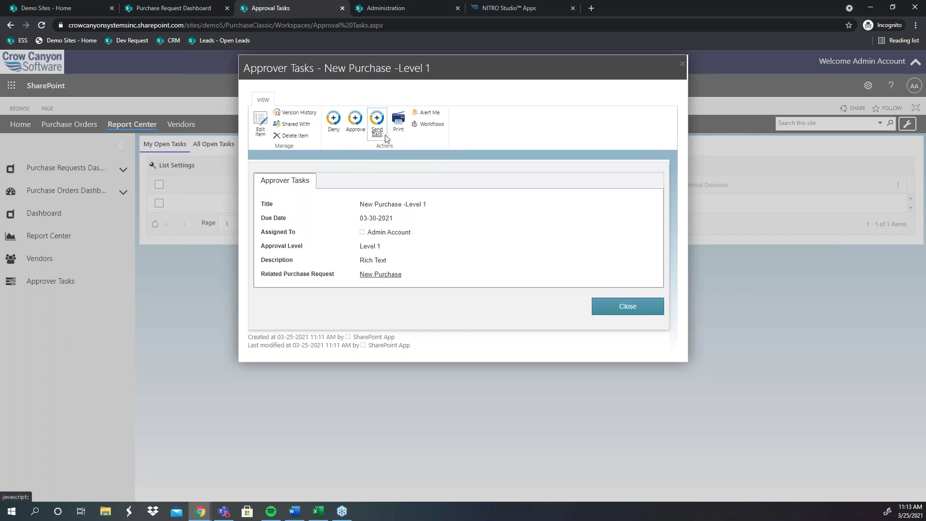
click(492, 4)
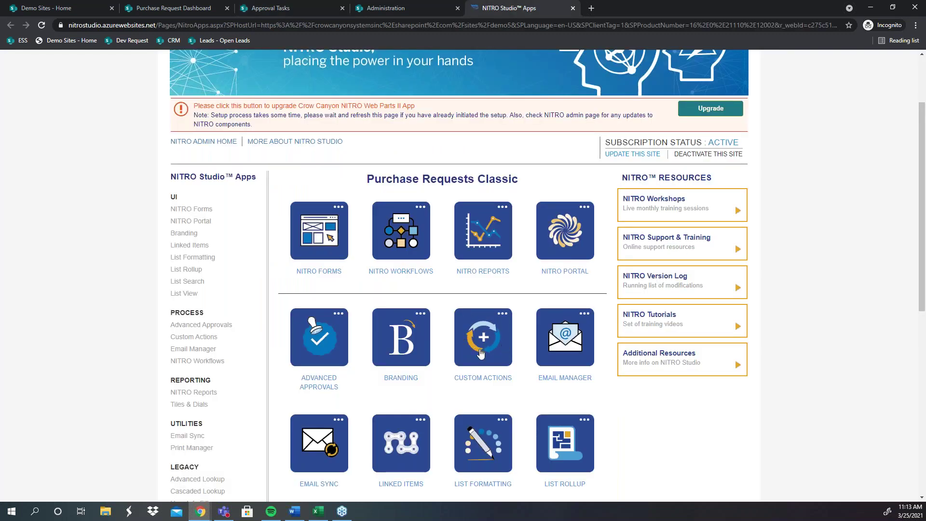
click(146, 4)
click(251, 4)
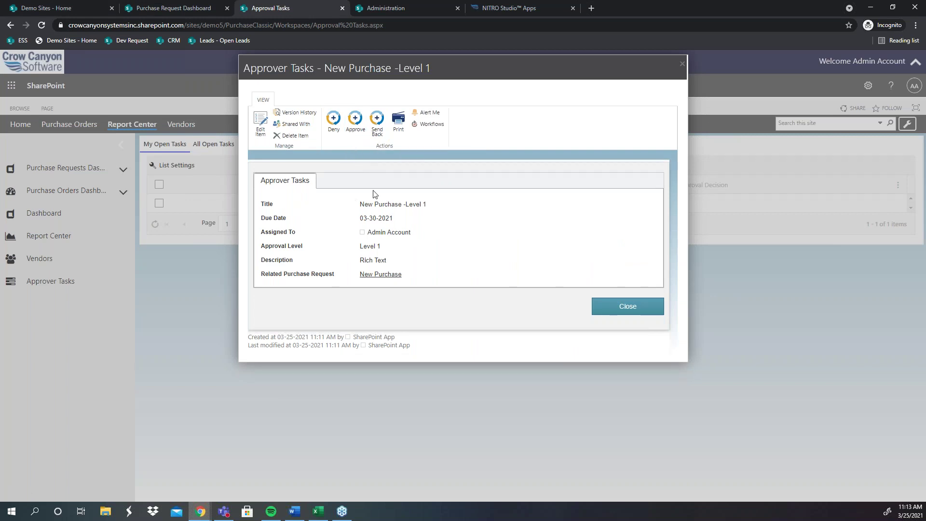
click(356, 132)
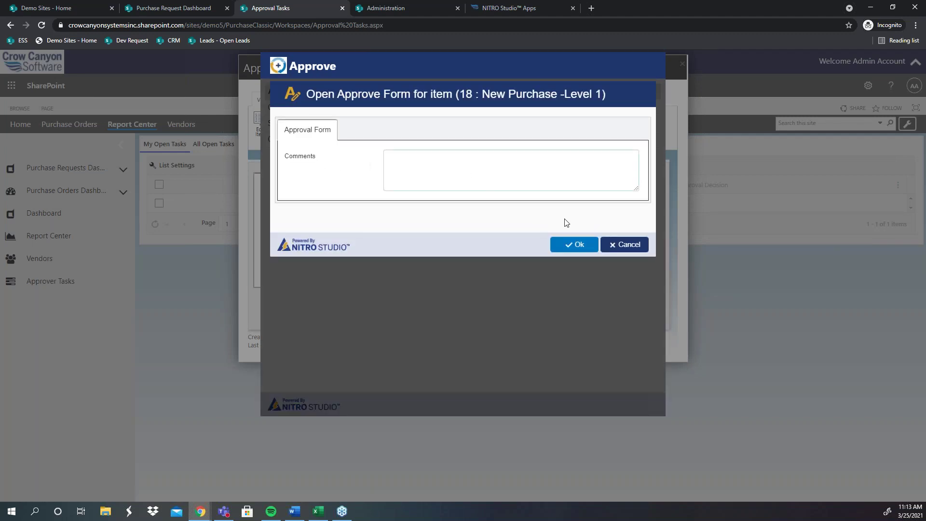
Step: Cancel the first Approve form and close the approval status list
click(622, 244)
drag(337, 107, 275, 105)
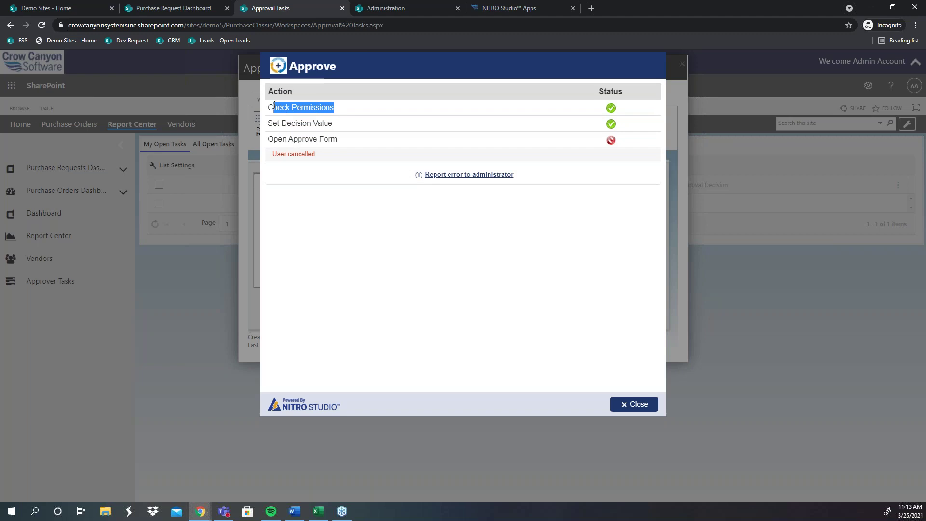
click(647, 406)
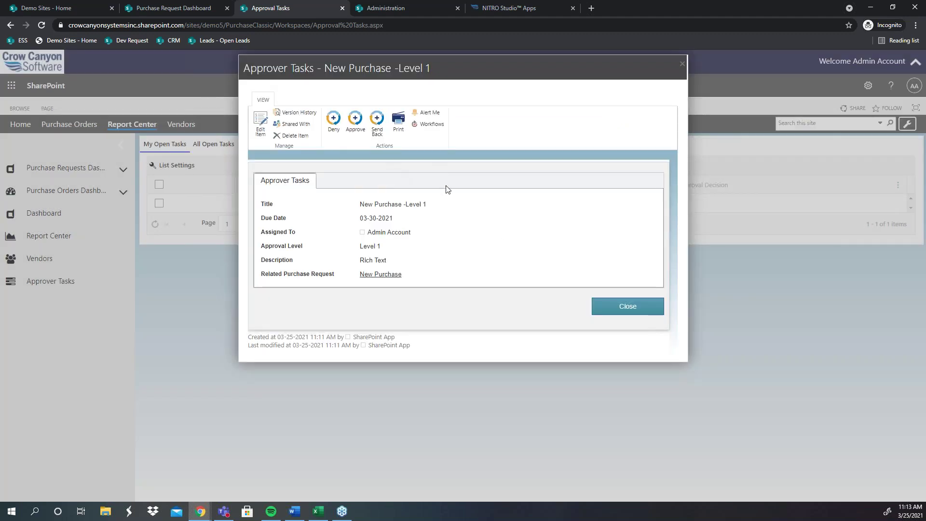
Step: Approve the task with a comment, confirm Approval Decision reads Approved, and close the task
click(355, 121)
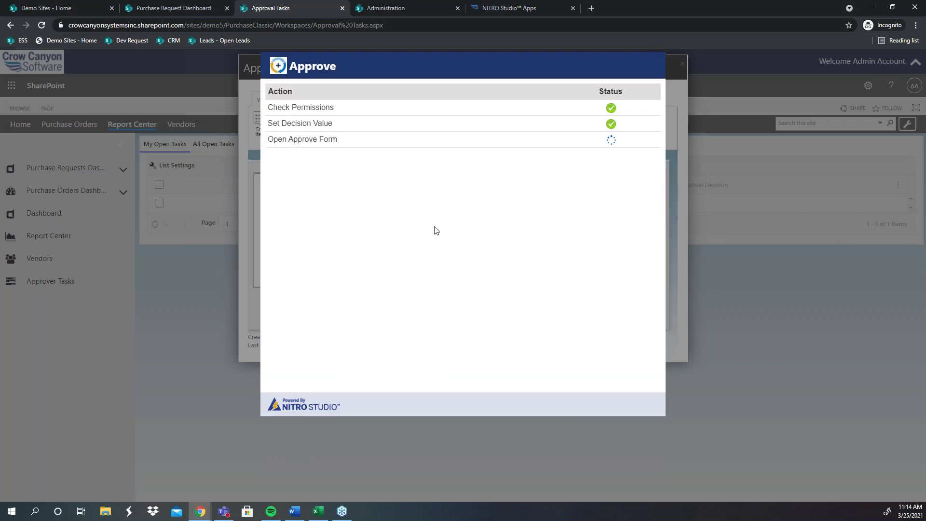
click(436, 184)
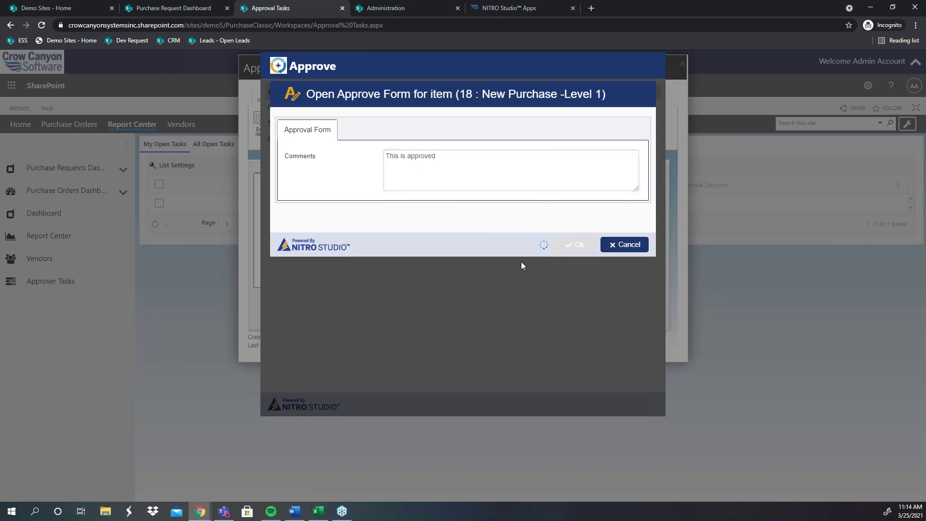
drag(627, 143, 266, 107)
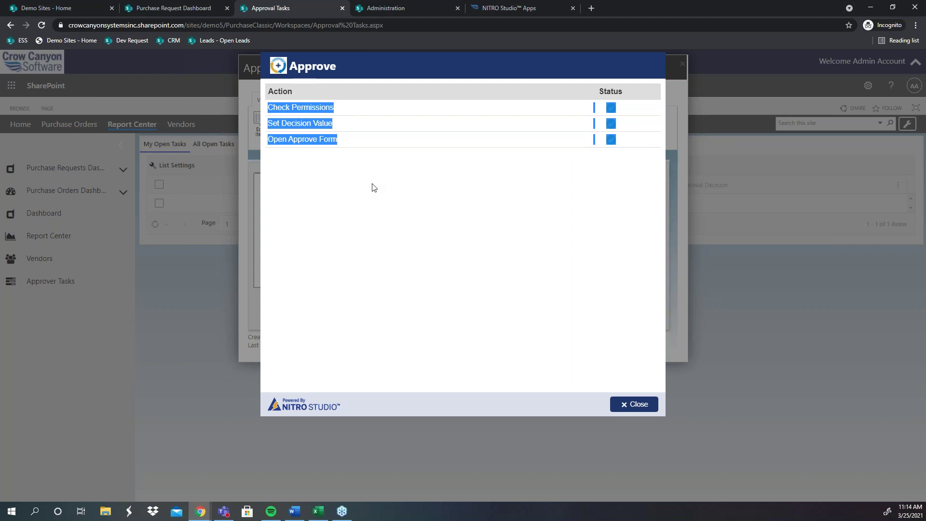
click(461, 192)
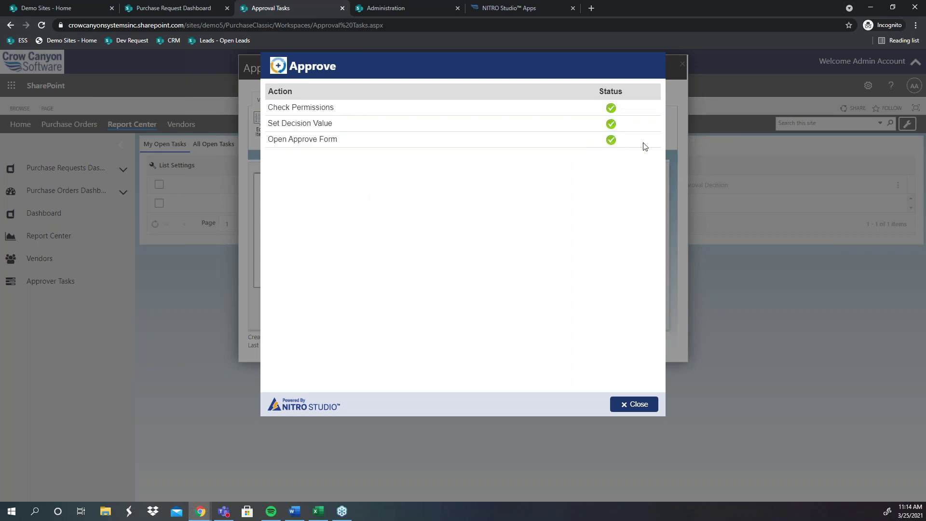
click(641, 404)
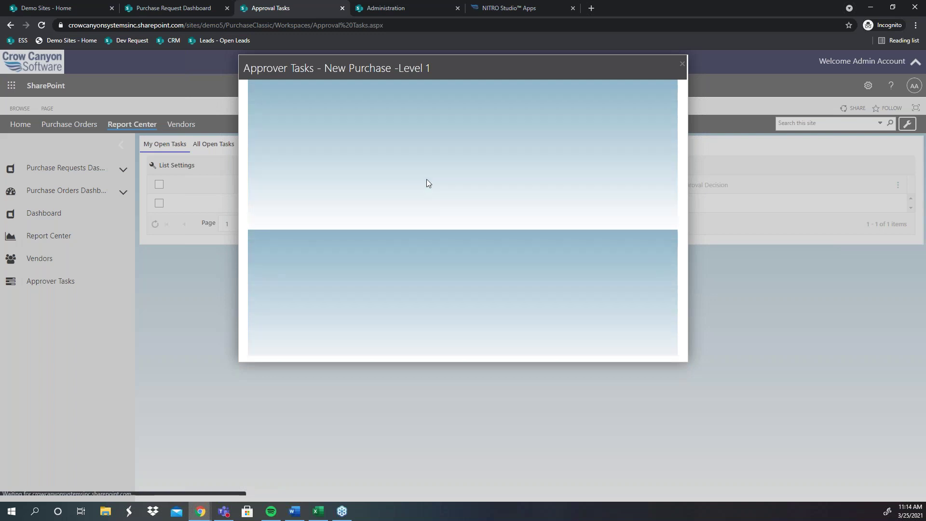
double_click(397, 260)
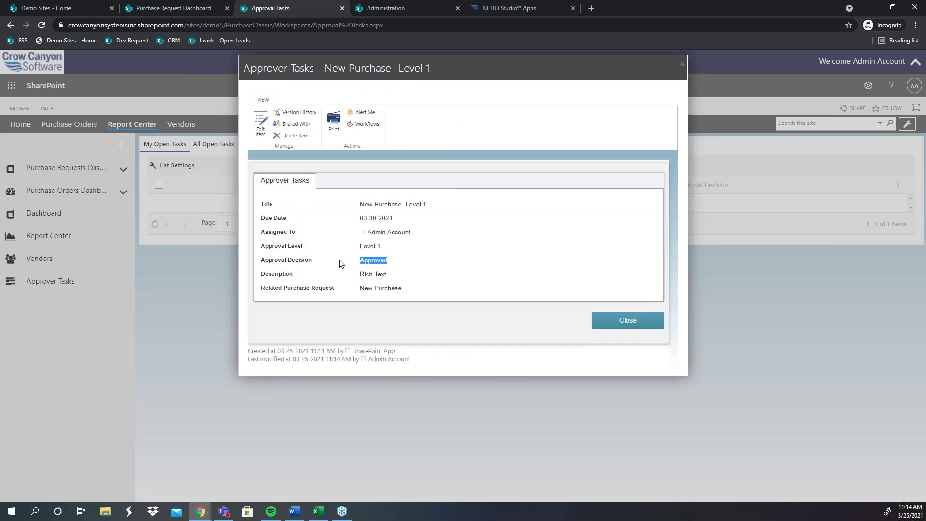
click(482, 359)
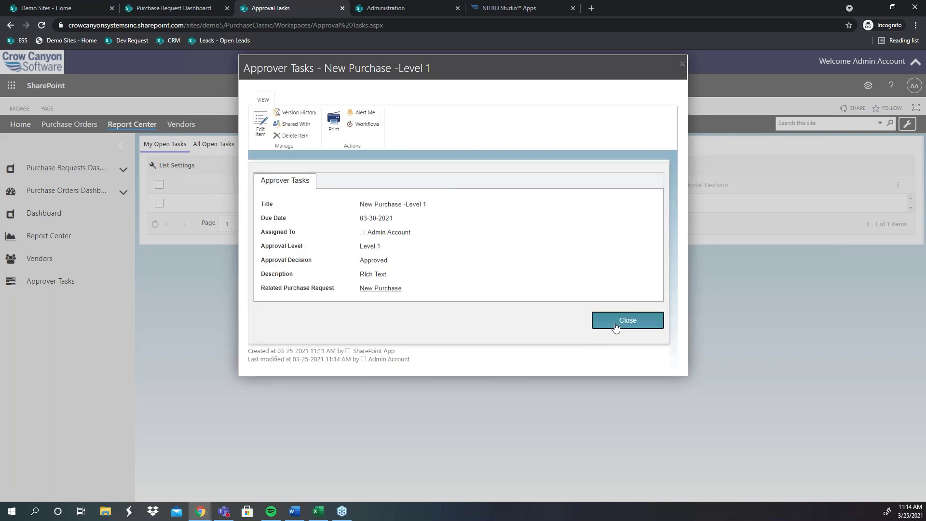
click(619, 322)
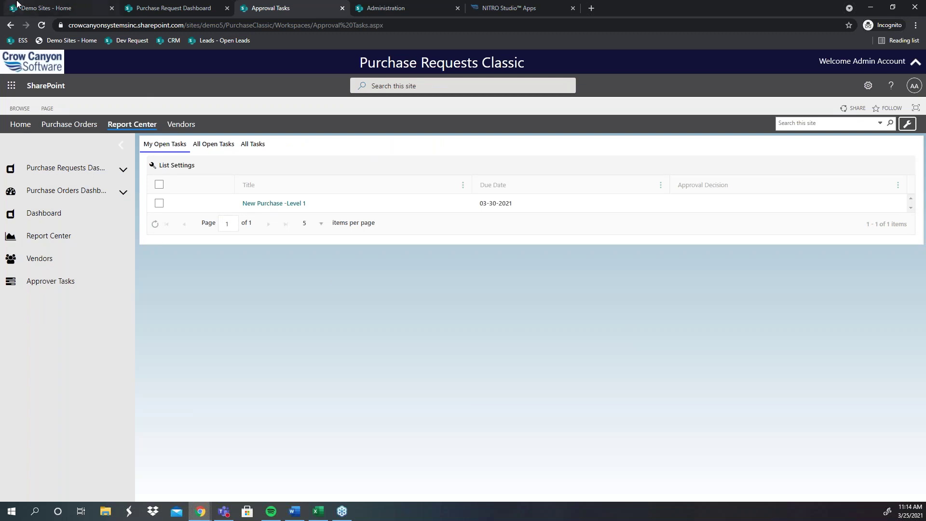
Step: Launch Outlook from the Demo Sites app launcher and open the PR_2021_00027 'needs your approval' email
click(61, 8)
click(12, 61)
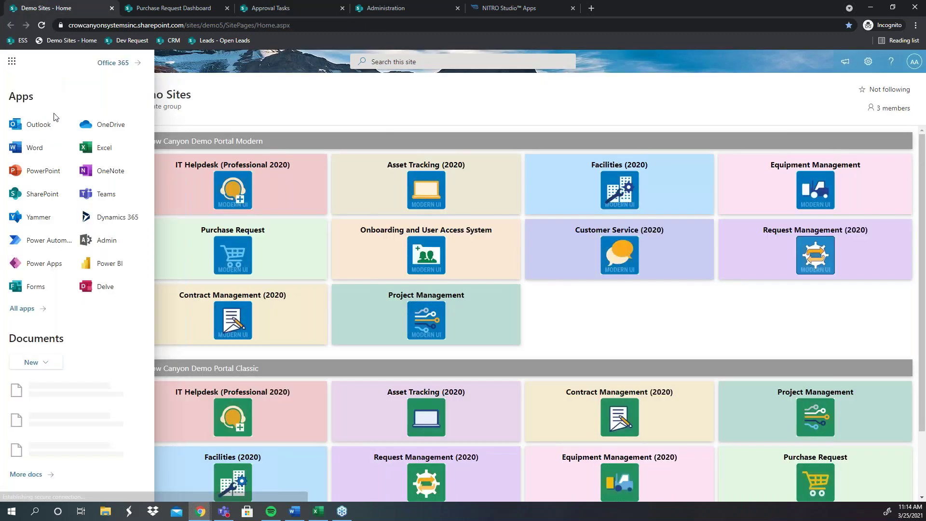
click(38, 125)
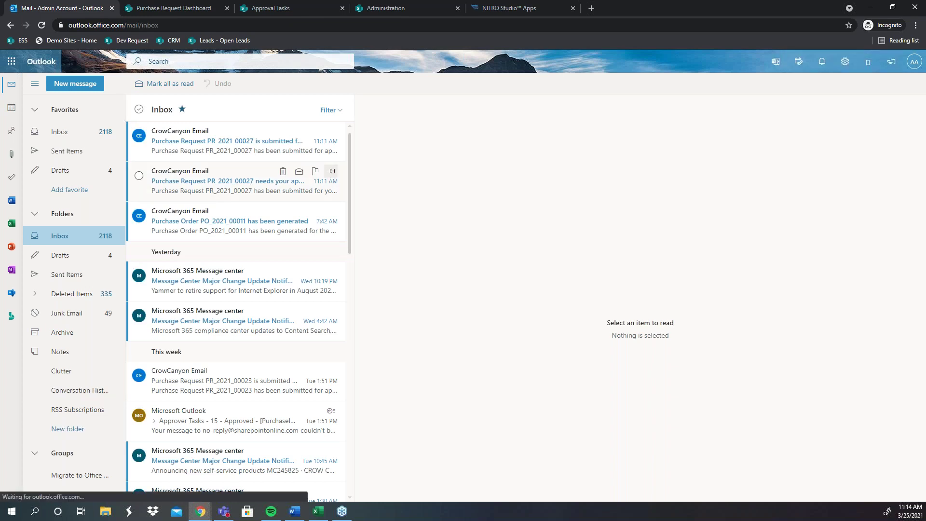
click(280, 8)
click(291, 202)
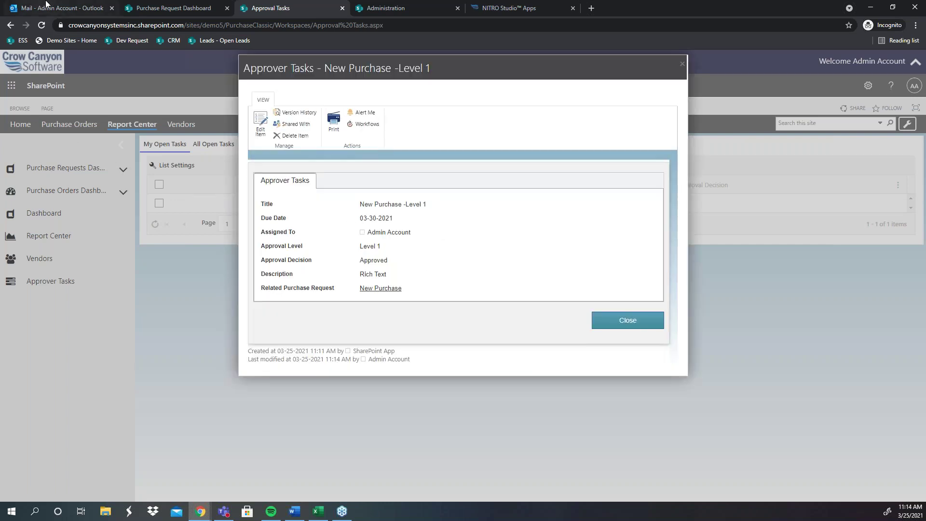
click(67, 7)
click(234, 223)
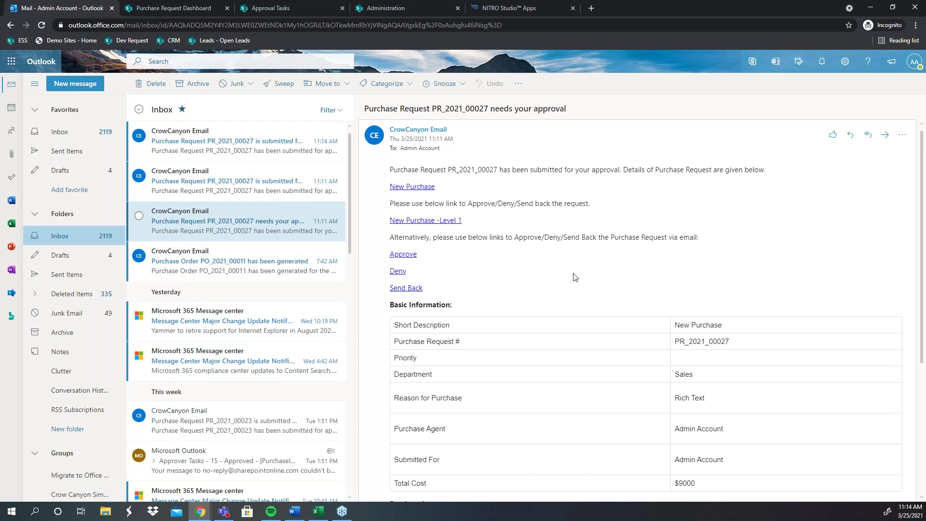
scroll(561, 292, down, 1)
scroll(561, 289, up, 1)
mouse_move(491, 236)
mouse_down()
mouse_move(390, 237)
mouse_move(391, 208)
mouse_move(491, 221)
mouse_up()
click(491, 222)
right_click(404, 222)
click(424, 228)
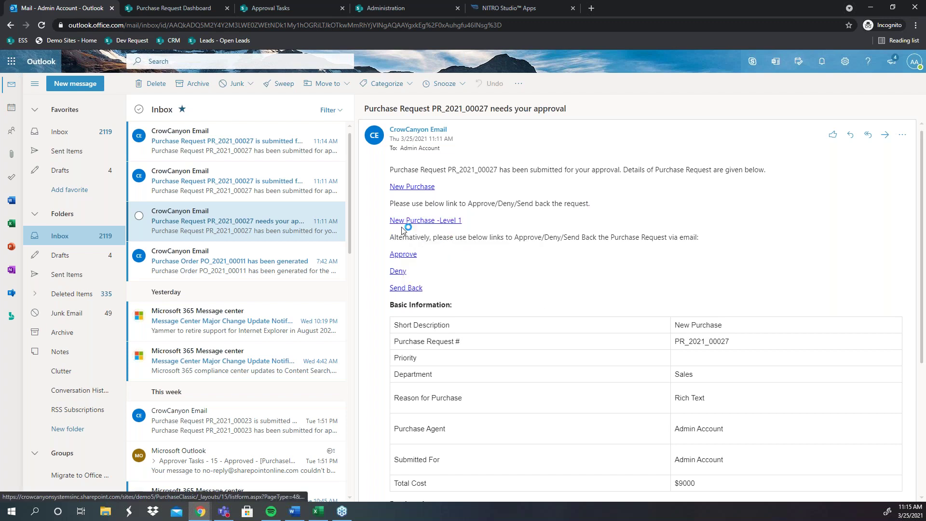
key(ctrl+Tab)
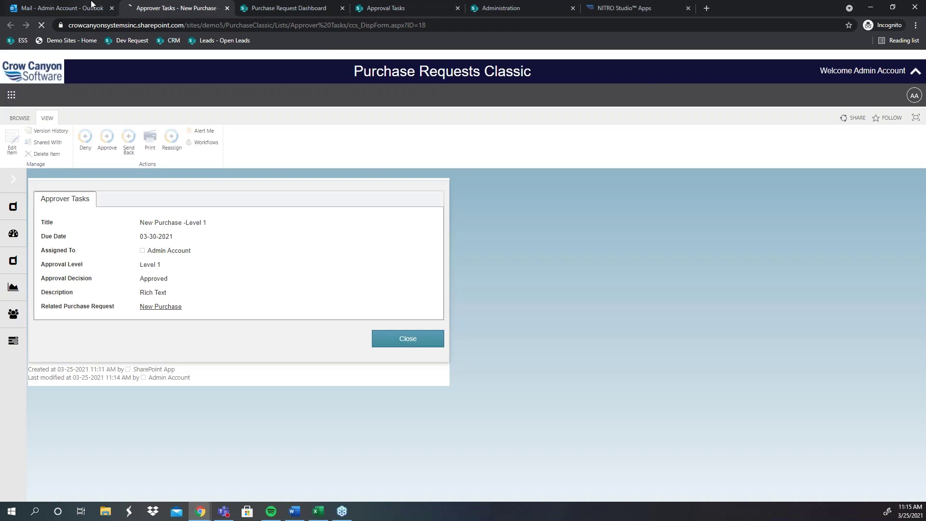
click(227, 8)
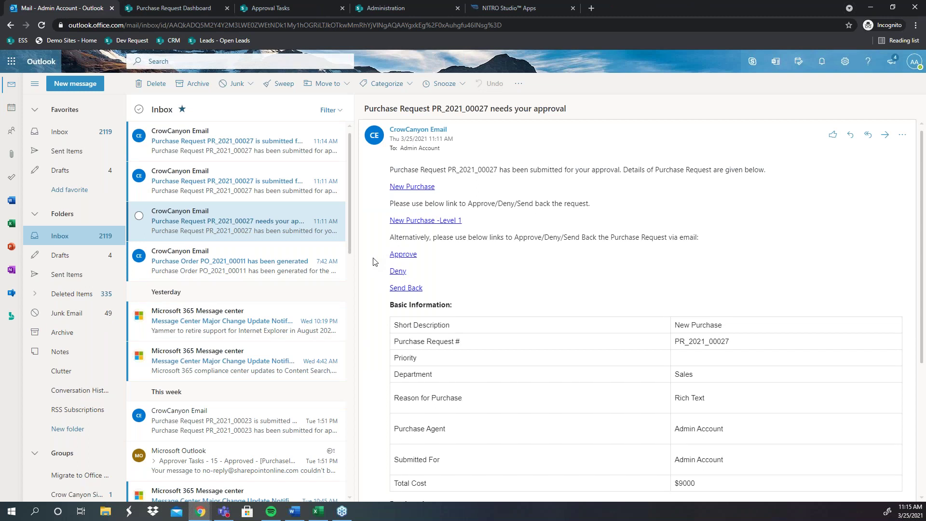
scroll(518, 257, down, 1)
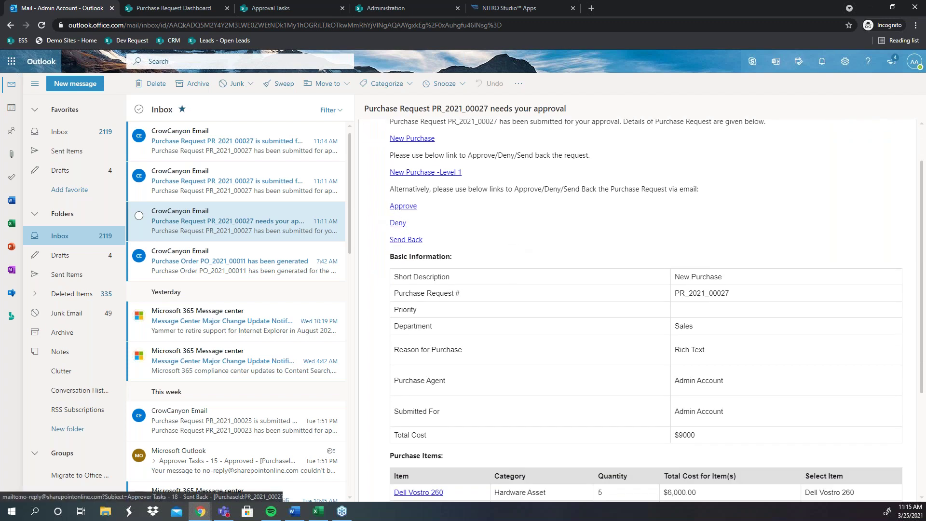
scroll(506, 296, down, 2)
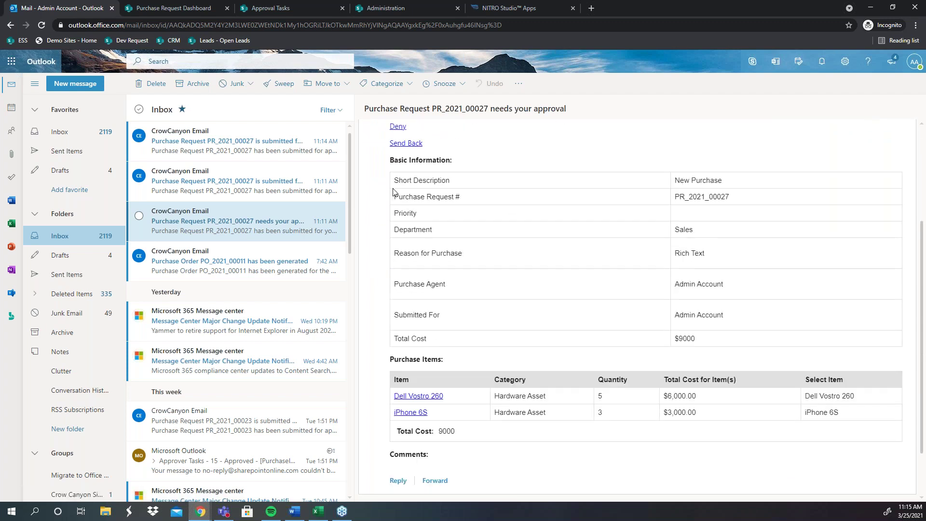
drag(391, 176, 862, 436)
click(860, 435)
scroll(444, 359, up, 2)
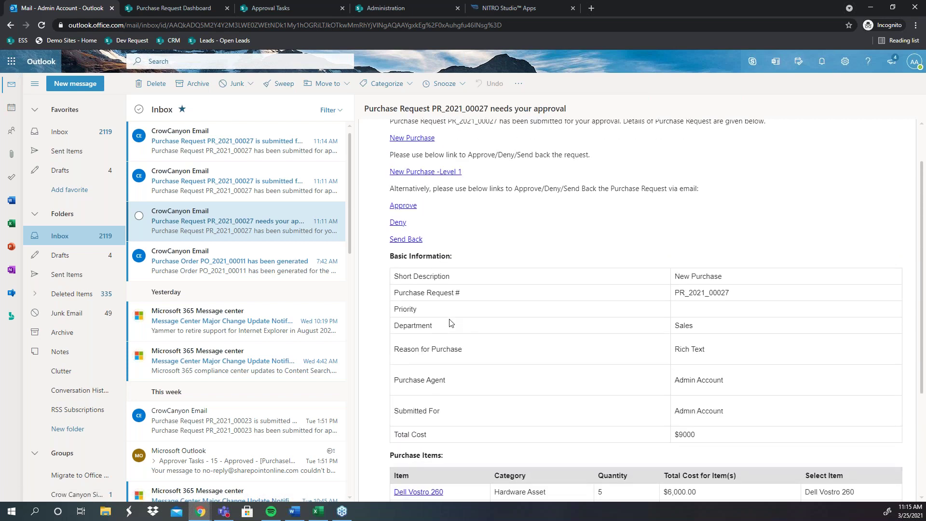
Step: Start an Approve reply for PR_2021_00027 with the body 'Approved'
click(408, 208)
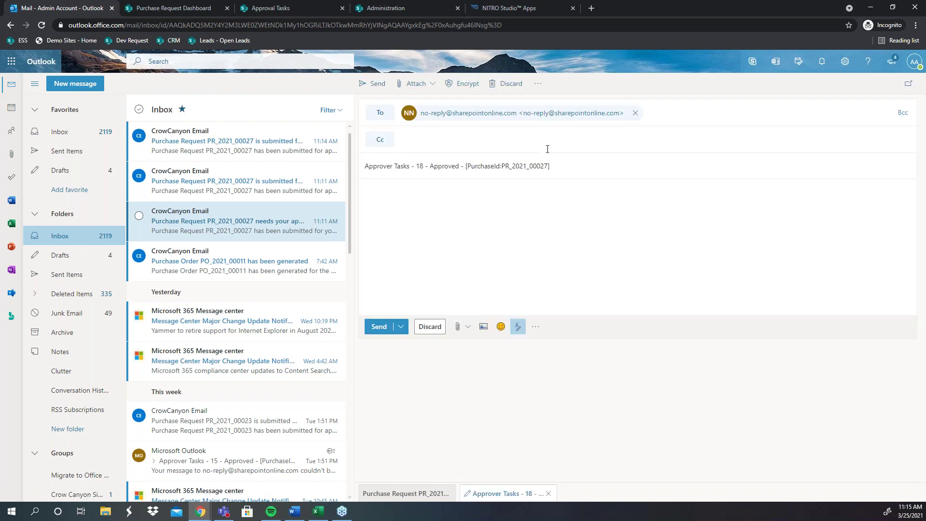
drag(559, 164, 340, 171)
click(418, 207)
text(Approved)
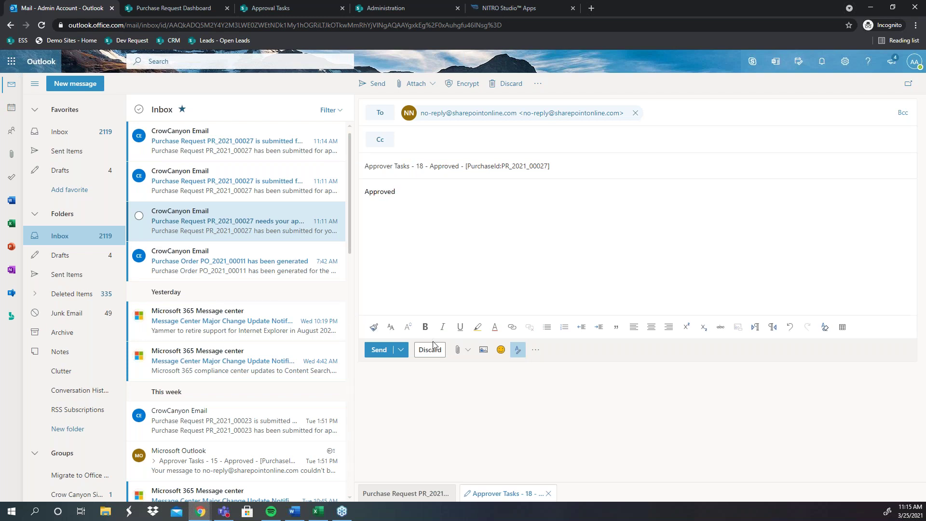
Step: Close the SharePoint approver task details, then open the earlier PR_2021_00027 submitted email
click(293, 5)
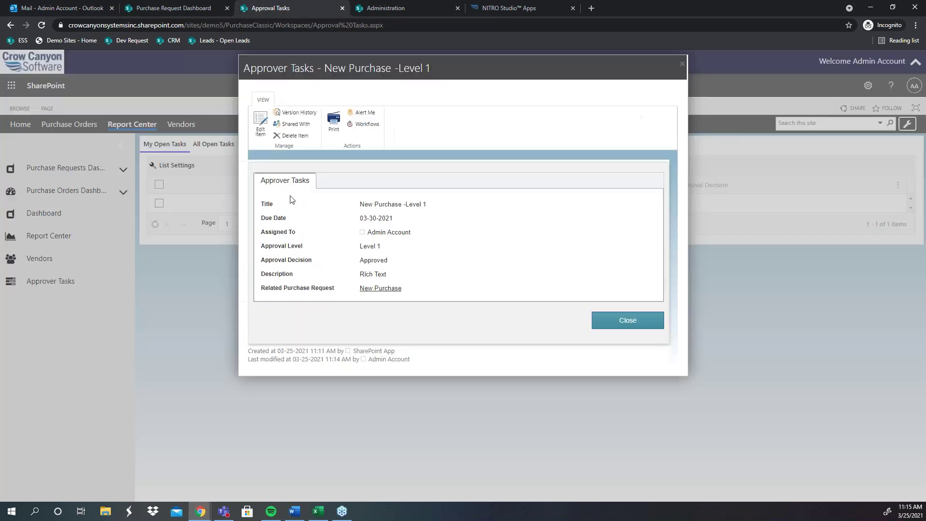
click(651, 323)
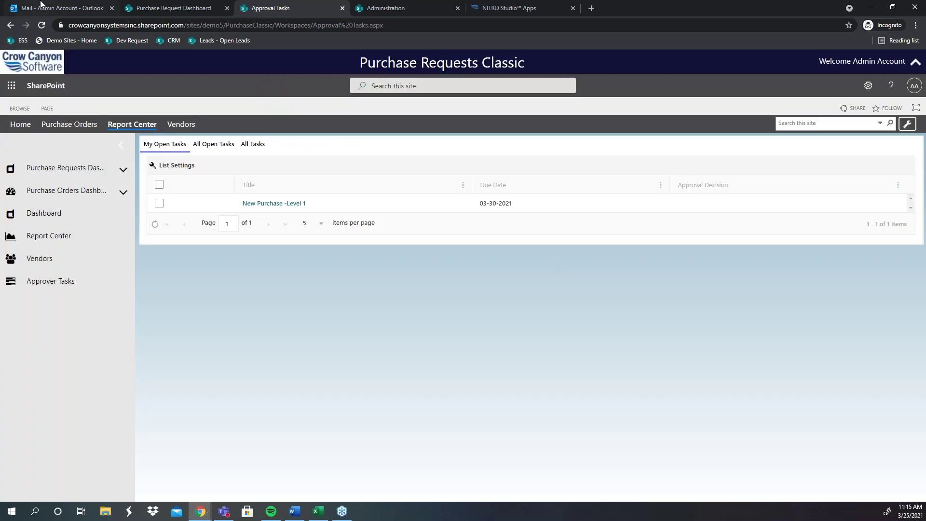
click(53, 8)
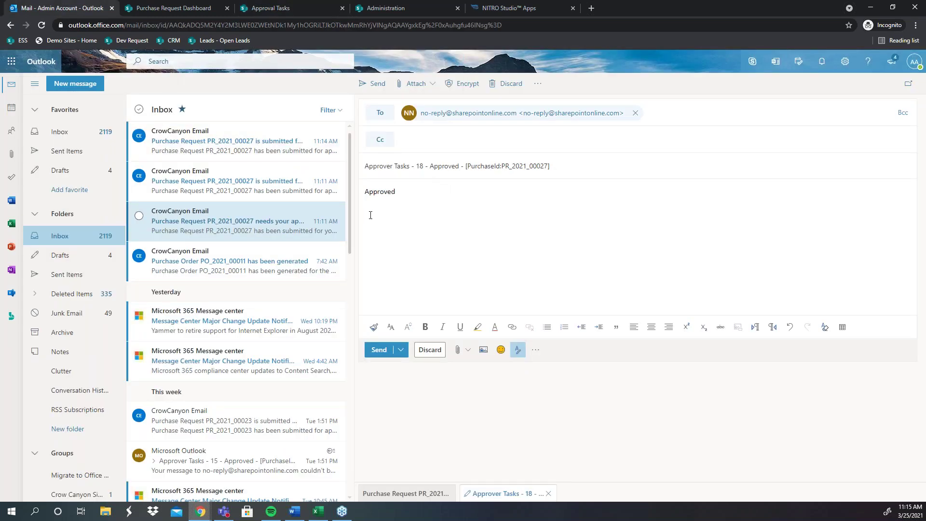
click(223, 190)
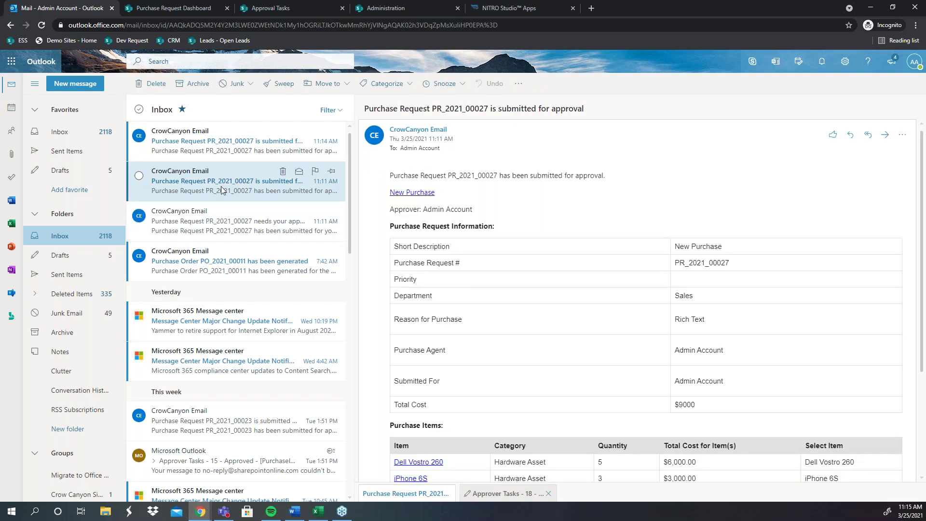
Step: Read the PR_2021_00027 submission and PO_2021_00011 generated emails, then go to the Purchase Request Dashboard
click(228, 159)
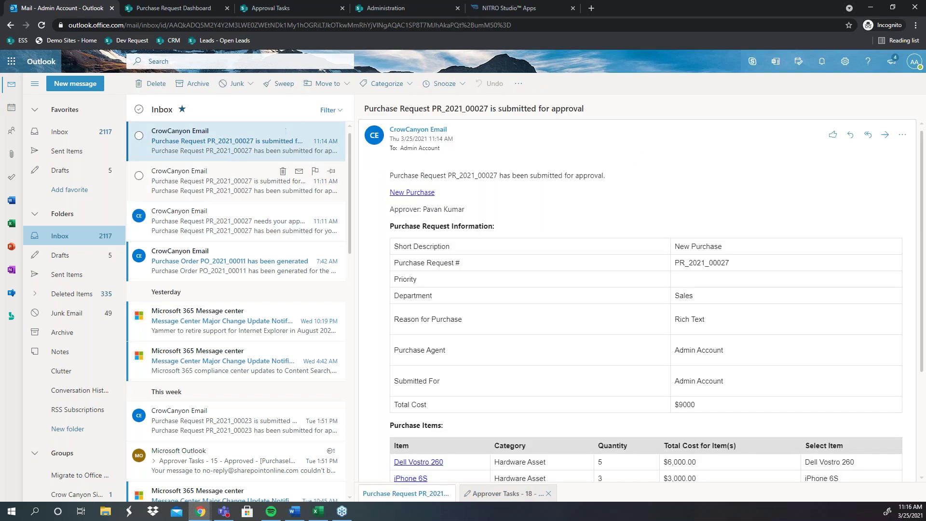
scroll(595, 288, down, 1)
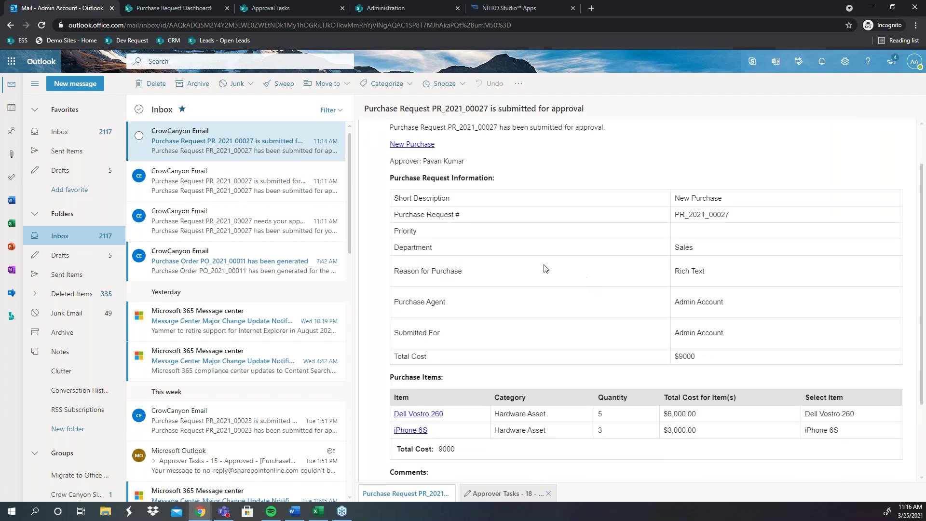
click(274, 268)
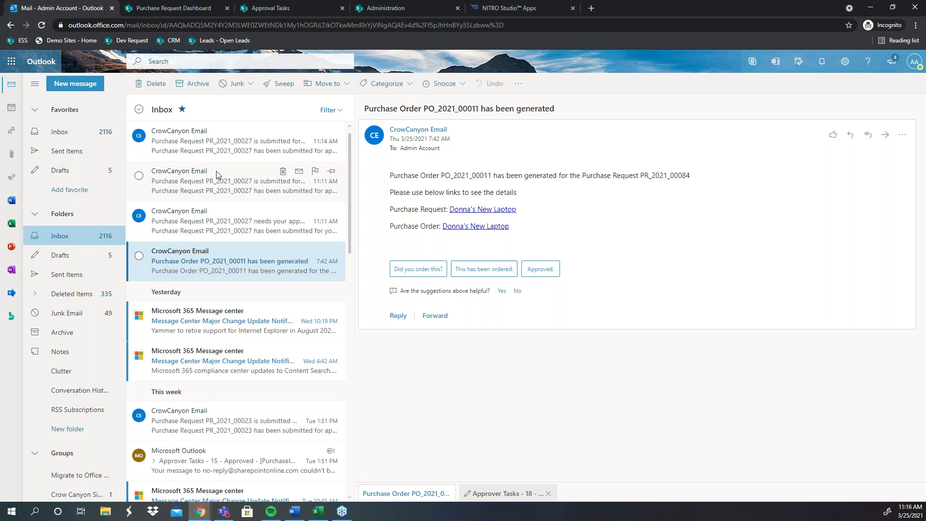
click(190, 7)
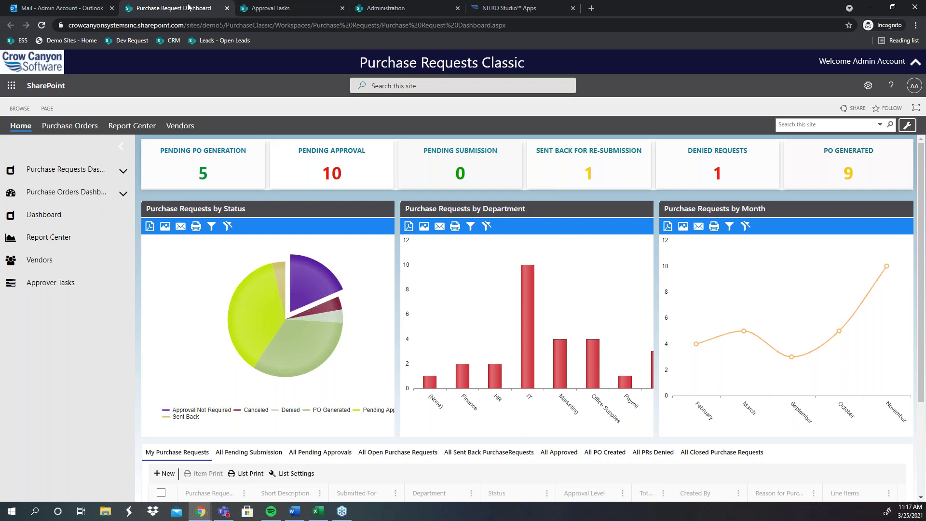
Step: Open the Pending PO Generation tile to list the five approved requests in the All Approved view
click(225, 163)
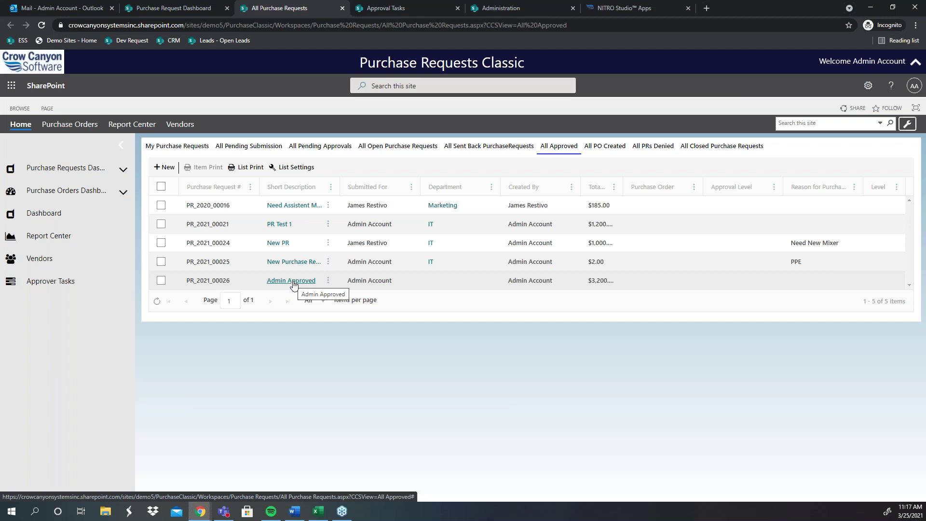
Step: Open the Admin Approved request PR_2021_00026 and create purchase order PO_2021_00011 from it
click(292, 281)
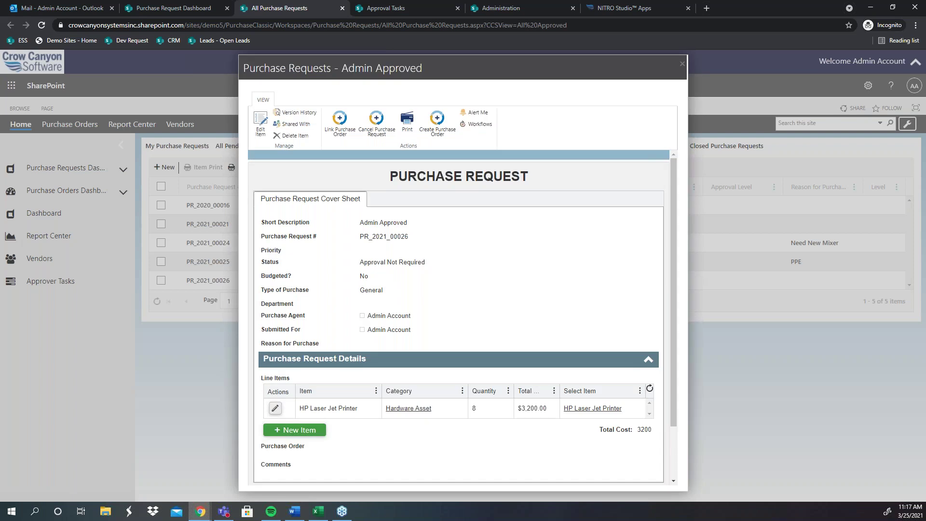
scroll(334, 280, down, 2)
scroll(386, 241, up, 2)
click(439, 123)
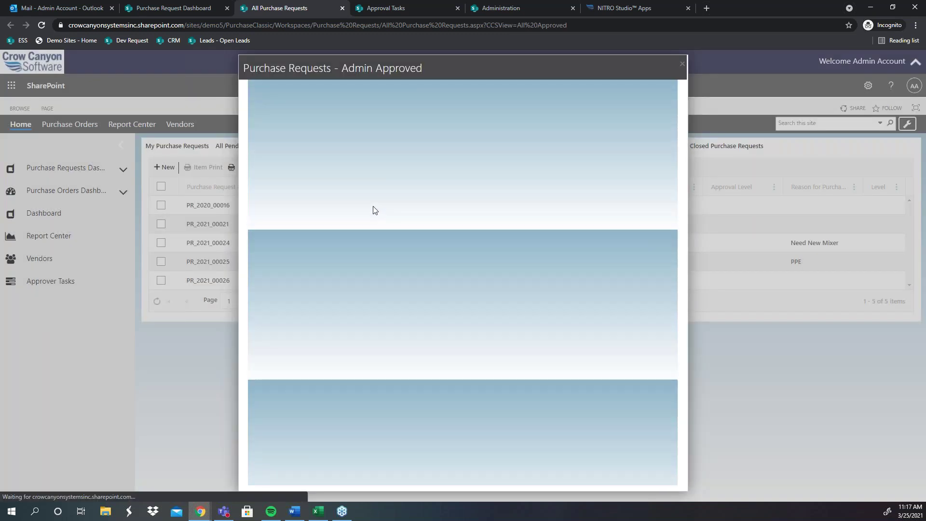
scroll(535, 314, down, 2)
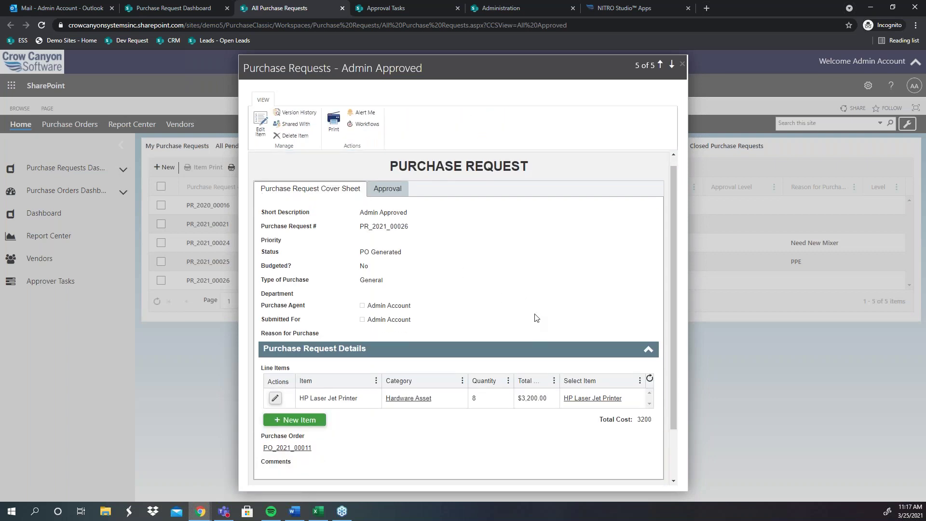
scroll(509, 426, up, 2)
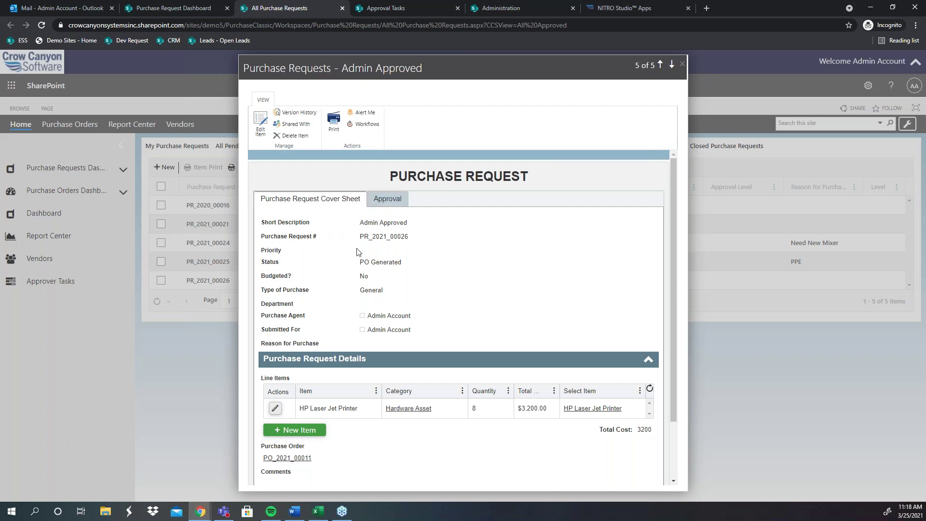
Step: Look over the new purchase request option on the Purchase Request Dashboard
click(163, 13)
mouse_move(62, 170)
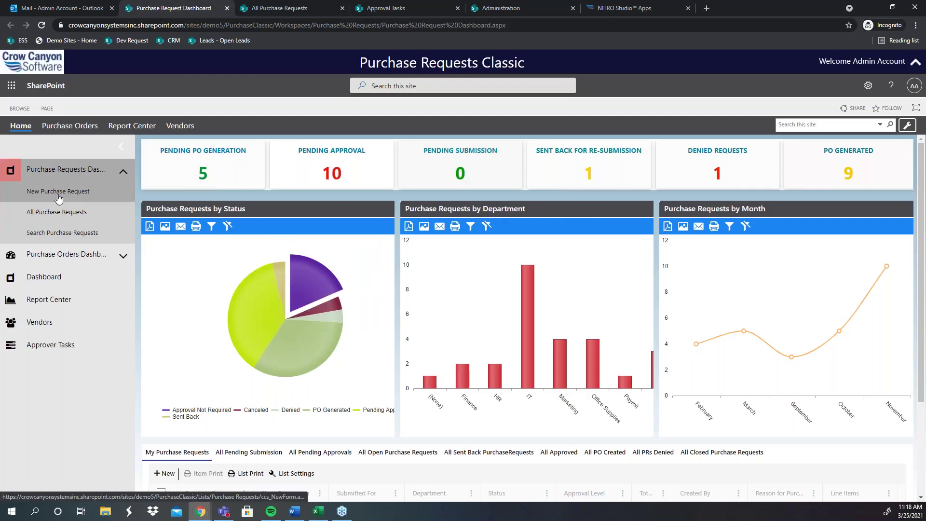
click(58, 194)
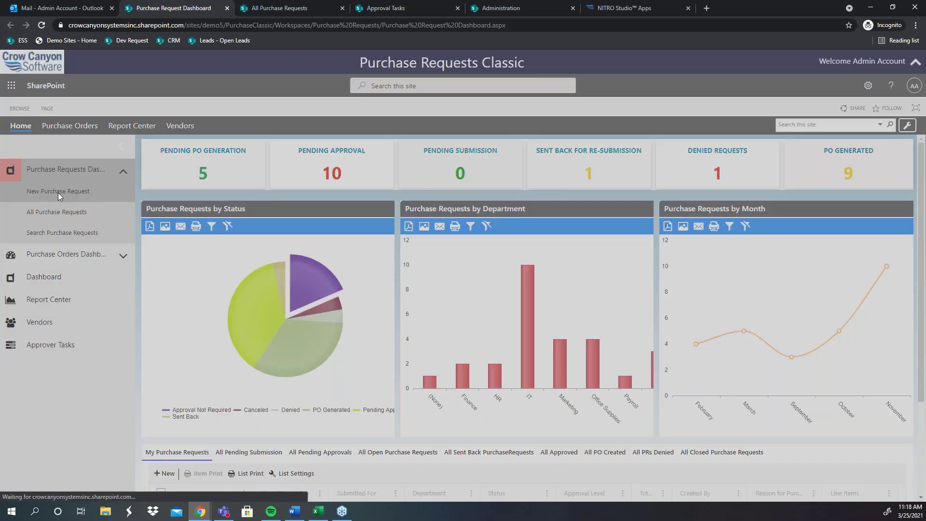
right_click(77, 167)
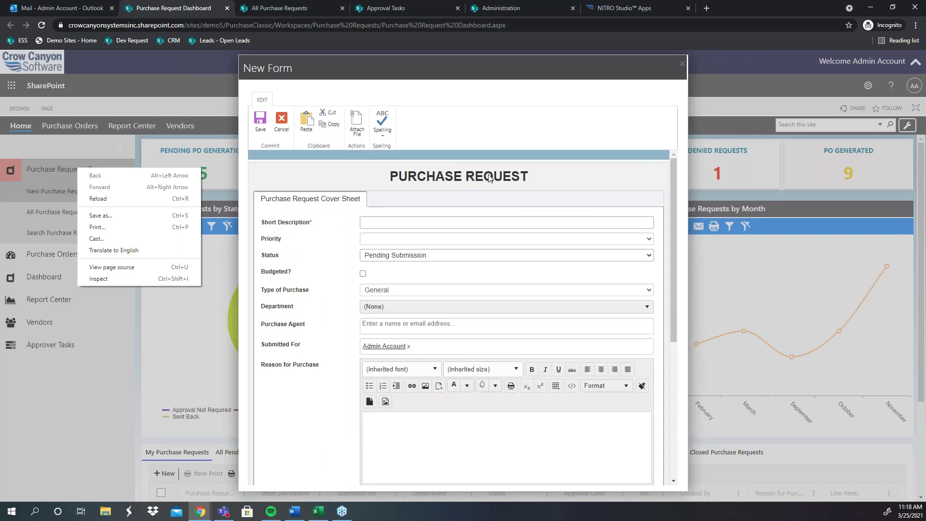
click(258, 220)
scroll(342, 217, down, 2)
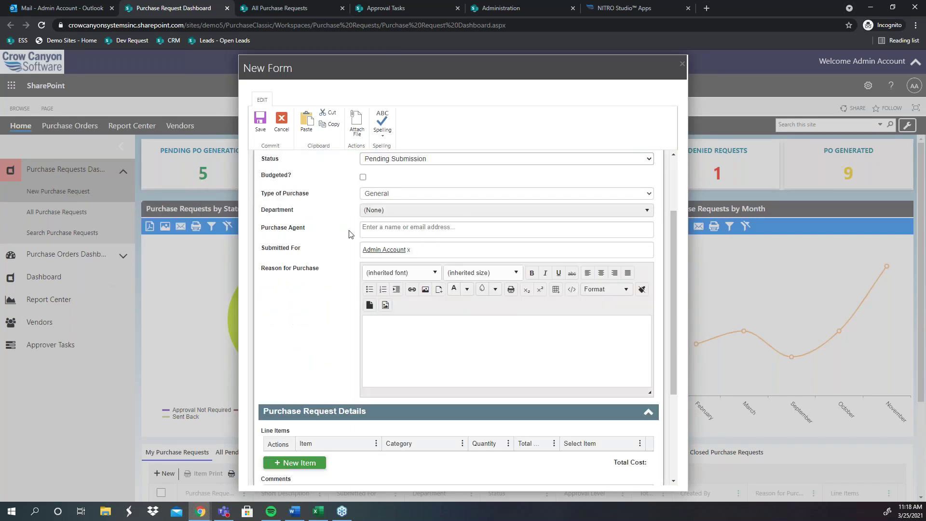
scroll(351, 234, up, 2)
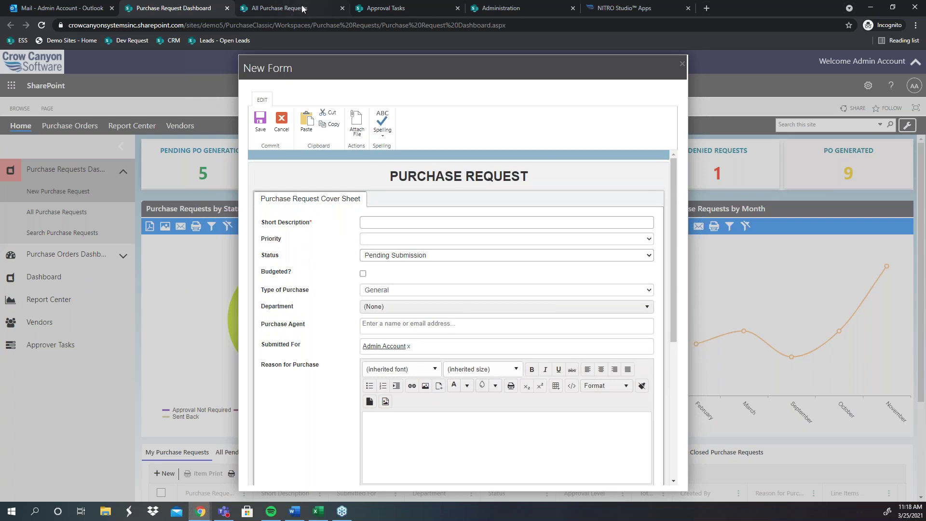
Step: Review the Admin Approved request's approval worklog and the new purchase order notification email
click(302, 8)
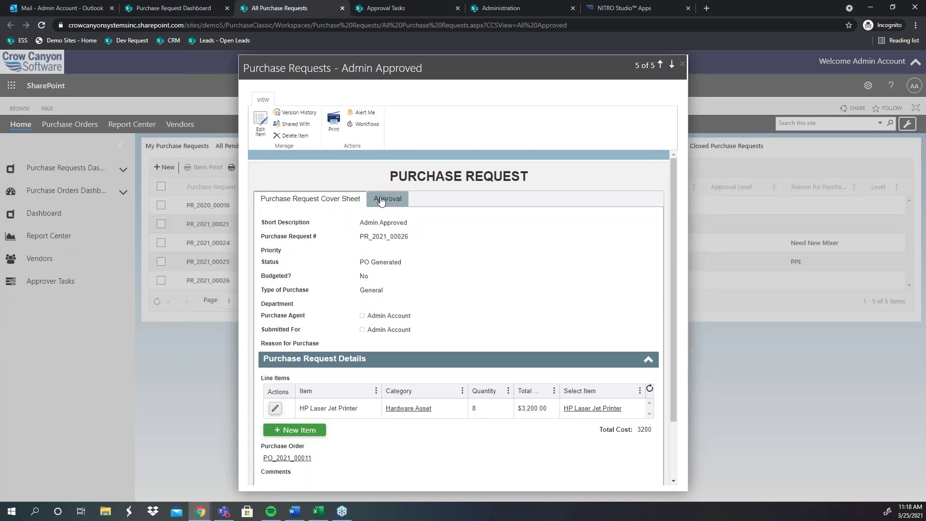
click(381, 200)
drag(443, 370, 257, 308)
click(76, 5)
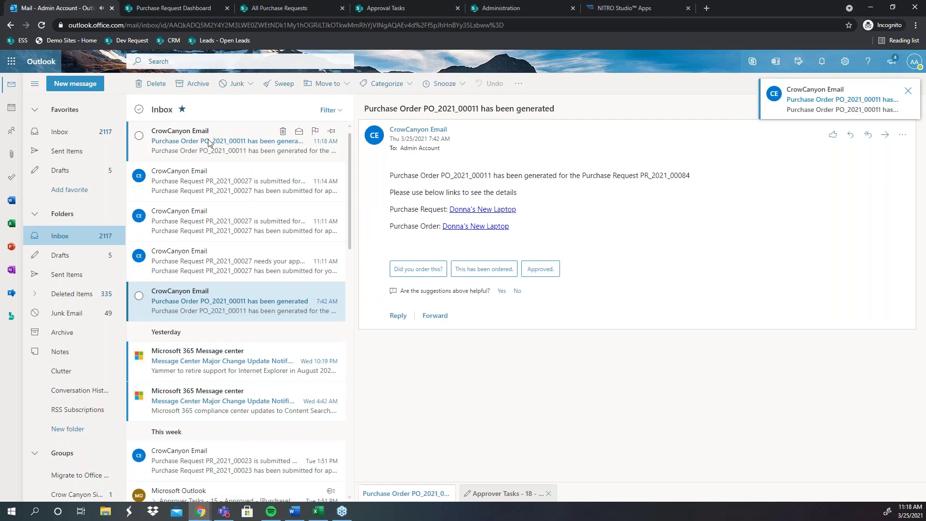
click(208, 144)
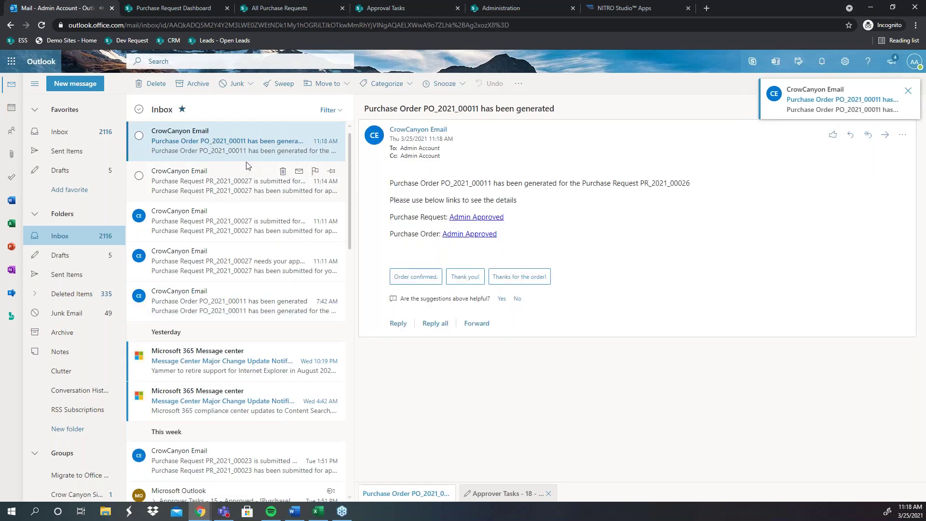
click(305, 4)
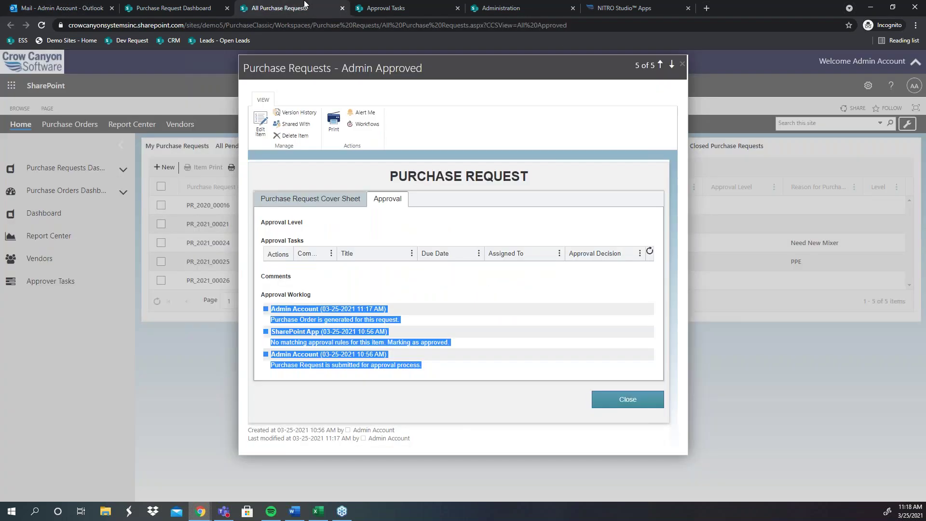
Step: Review the Approval Worklog submission entry, then close the Admin Approved purchase request
click(376, 221)
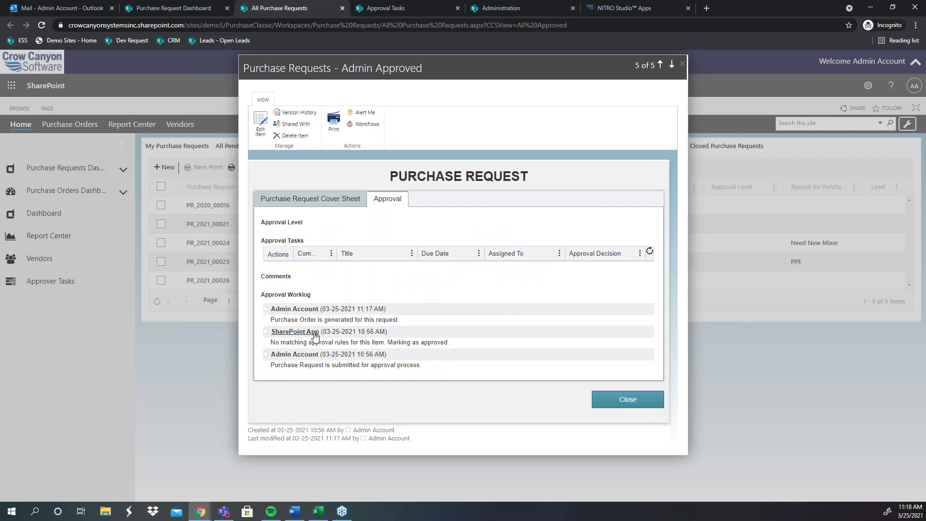
drag(448, 374, 290, 354)
click(463, 376)
click(625, 401)
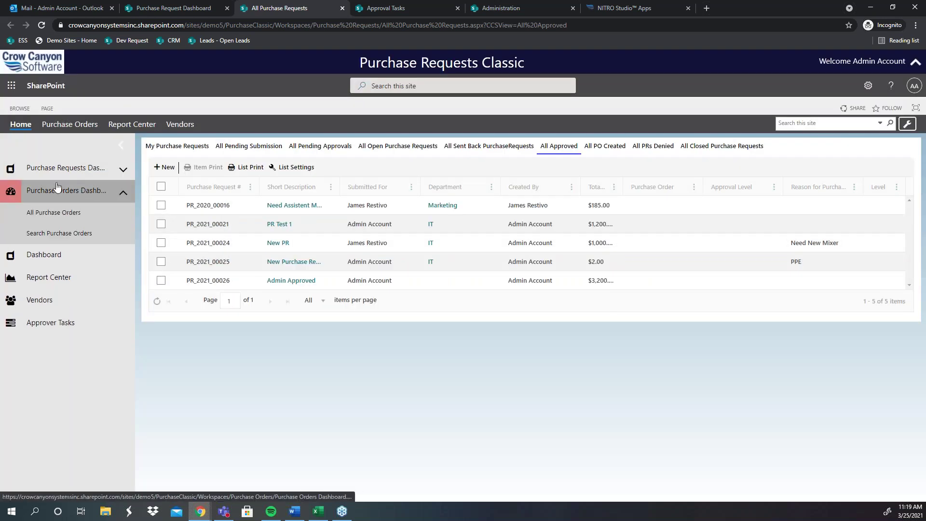
Step: Show All Purchase Orders and close the spare purchase request dashboard and approval tasks tabs
click(57, 212)
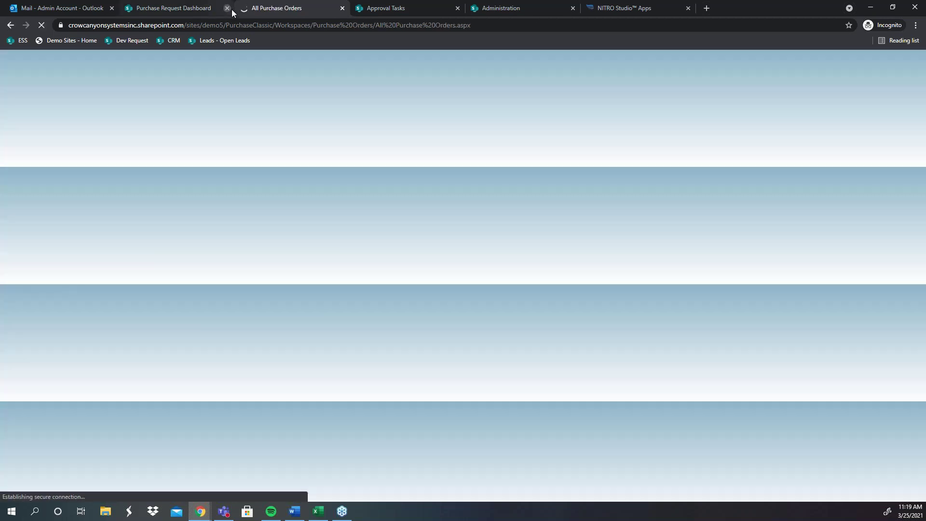
click(229, 10)
click(321, 9)
click(343, 8)
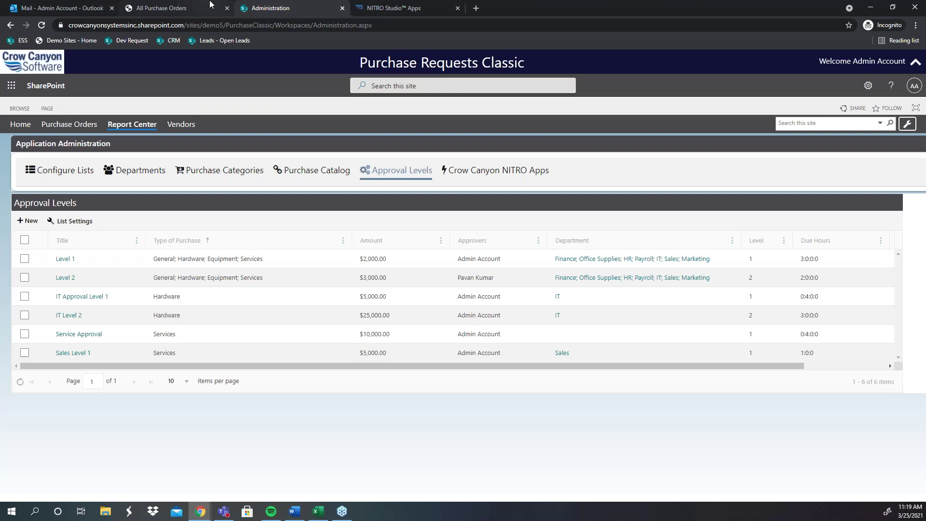
click(207, 9)
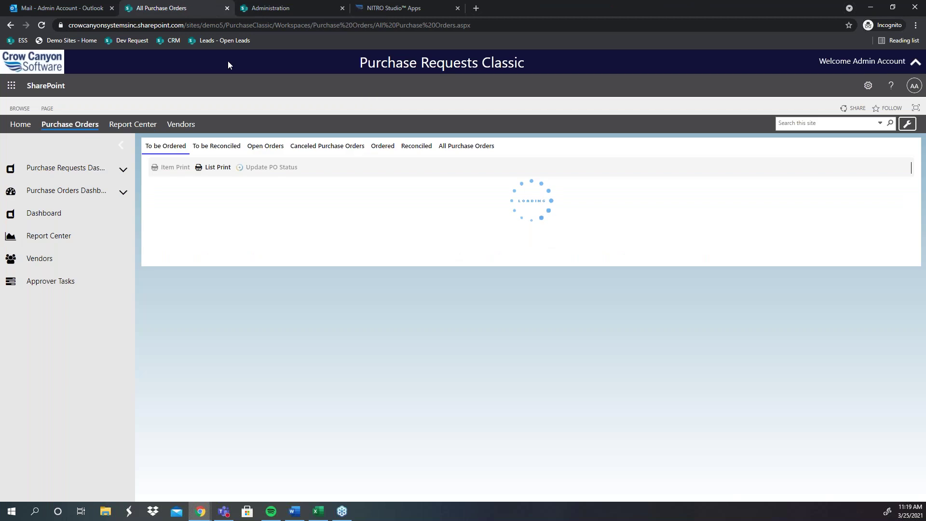
Step: Open the report Dashboard from the left navigation
click(124, 192)
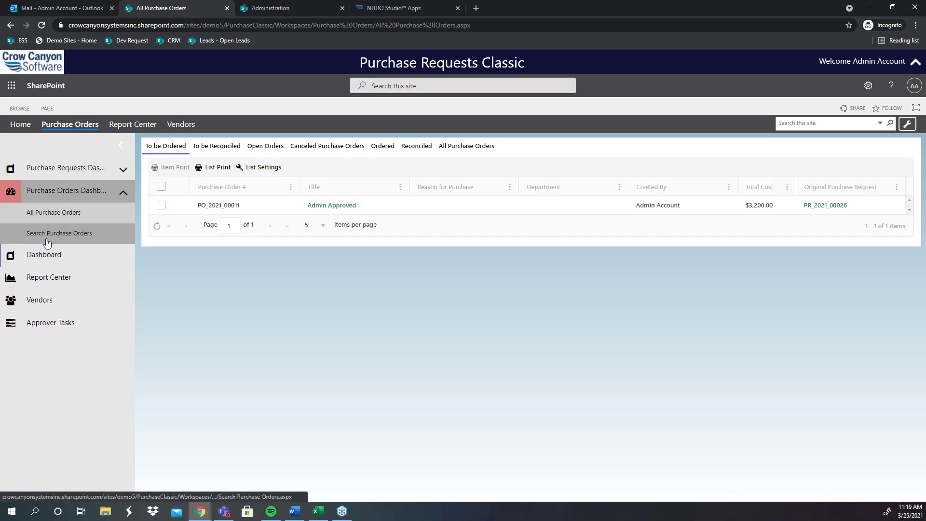
click(56, 193)
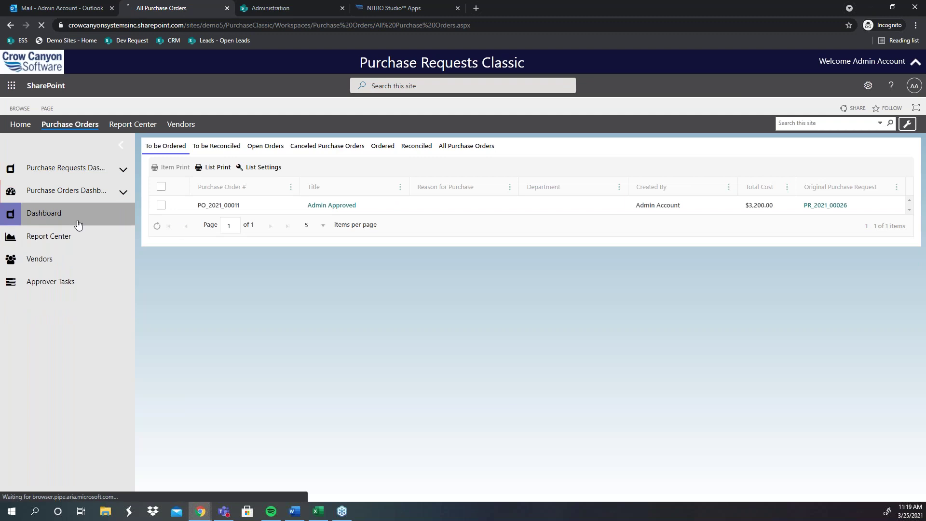
click(45, 212)
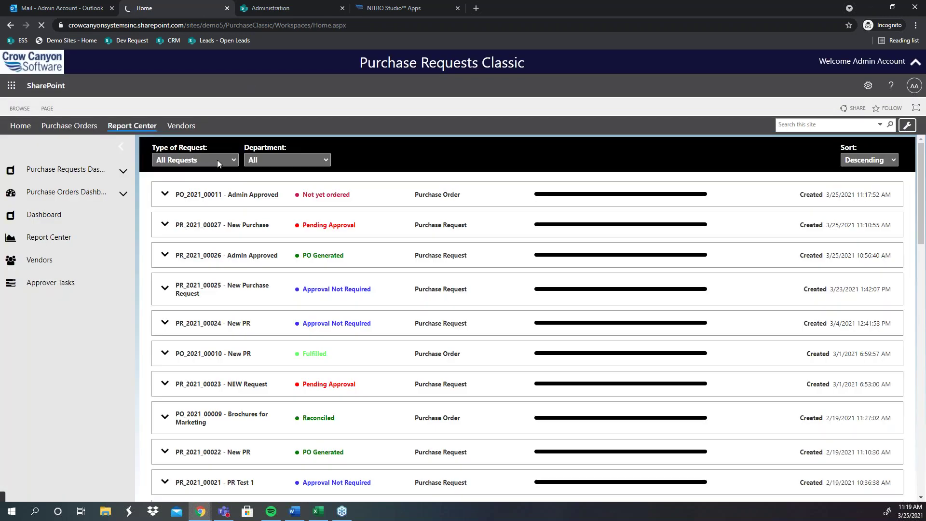
Step: Filter the dashboard to Purchase Order requests and open All Purchase Orders in a new tab
click(217, 160)
click(205, 206)
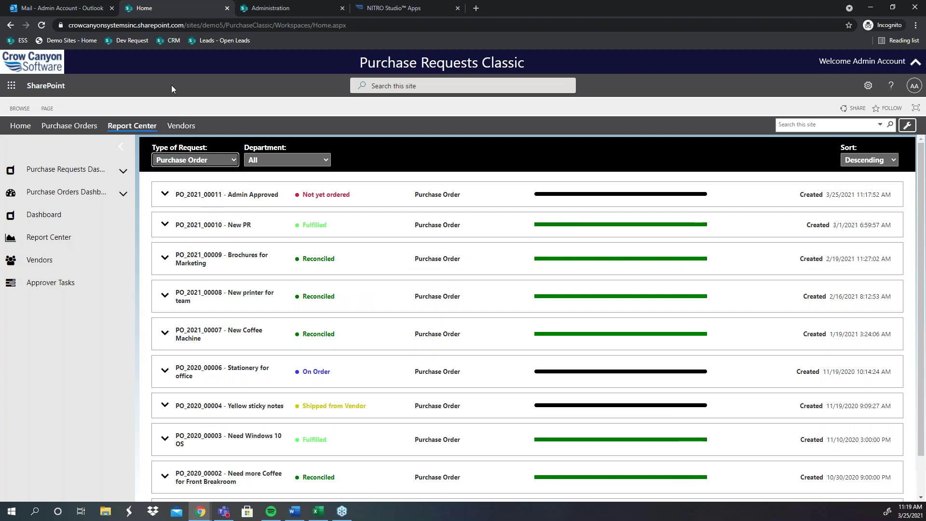
click(120, 193)
right_click(58, 213)
click(96, 221)
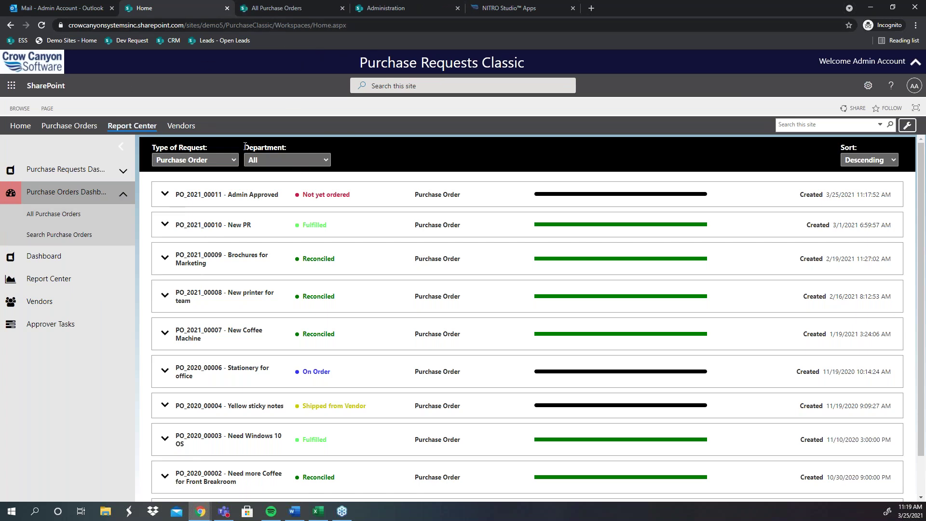
Step: Review PO_2021_00011, PO_2021_00010, PO_2020_00006 and PO_2020_00003 details, then return to the orders list
triple_click(184, 173)
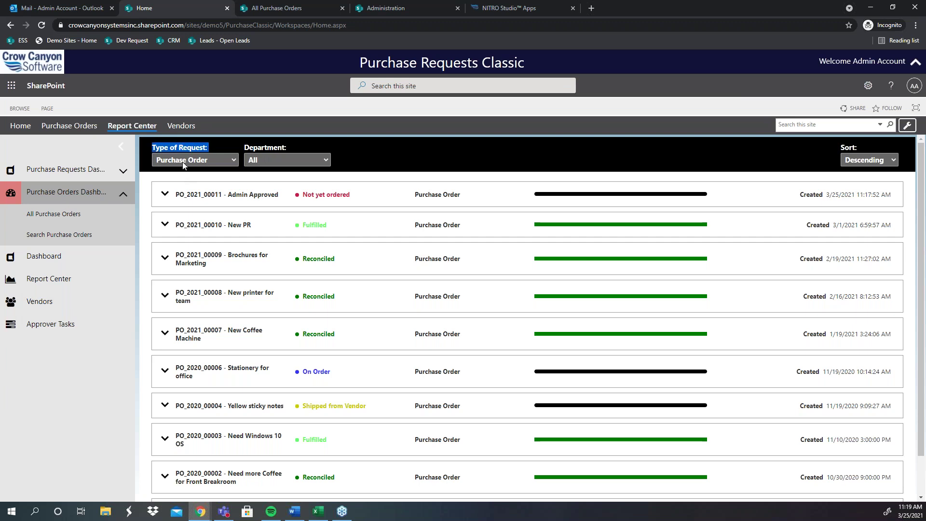
click(164, 202)
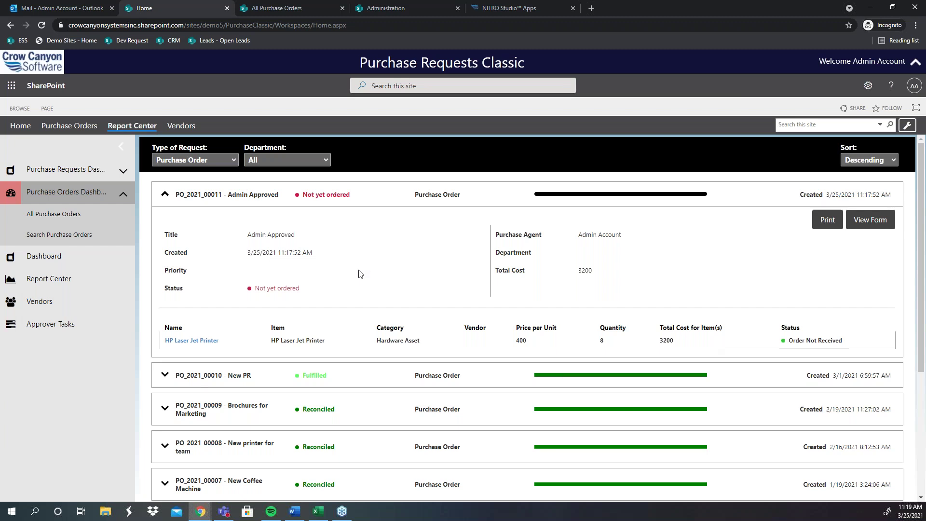
scroll(166, 289, down, 2)
click(165, 280)
scroll(497, 321, down, 4)
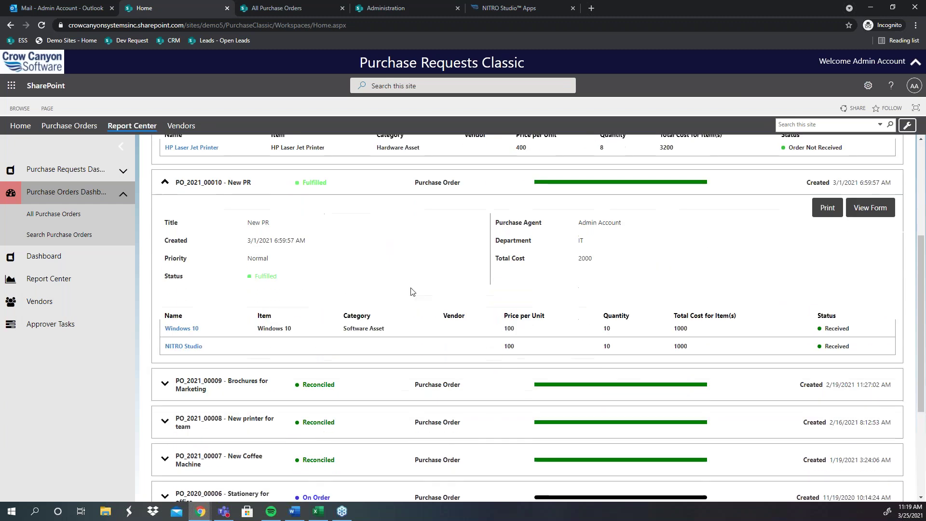
scroll(497, 320, down, 2)
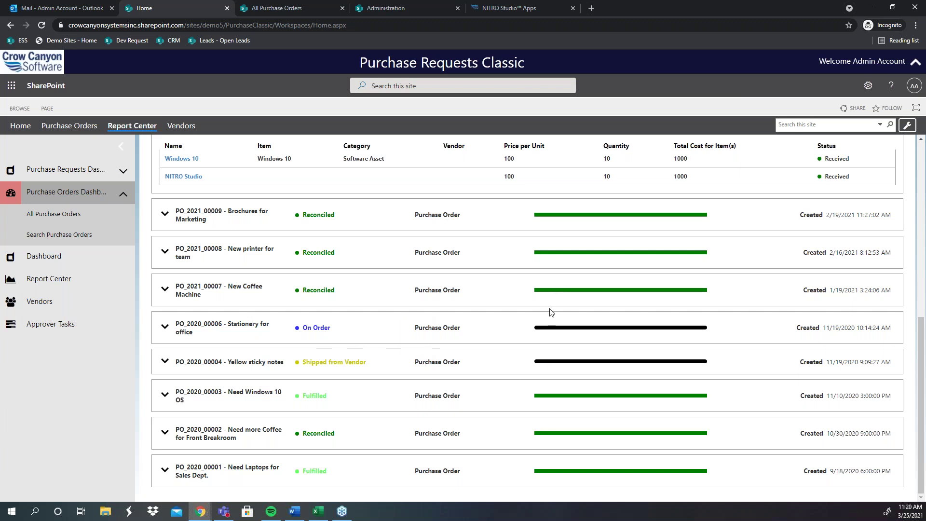
drag(339, 329, 289, 337)
click(343, 341)
click(157, 400)
scroll(338, 422, down, 3)
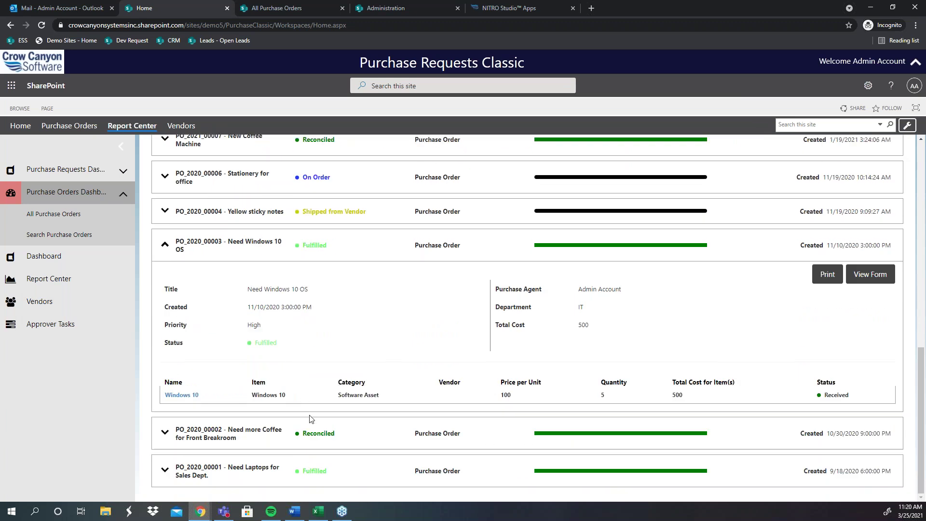
scroll(366, 386, up, 4)
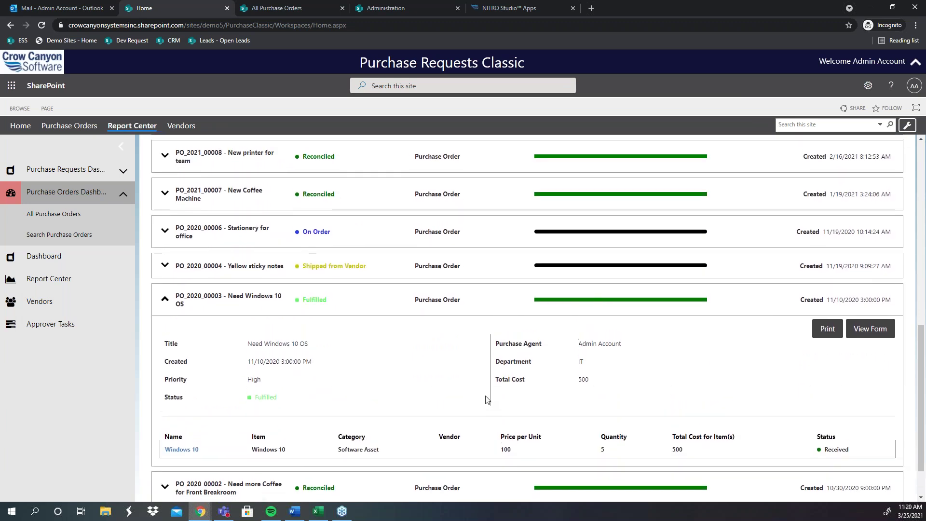
scroll(484, 369, up, 5)
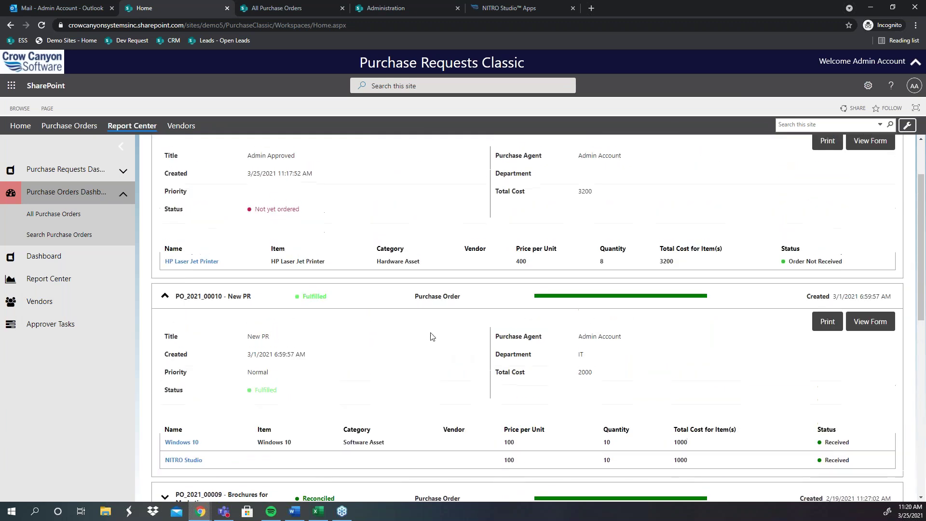
scroll(291, 279, up, 2)
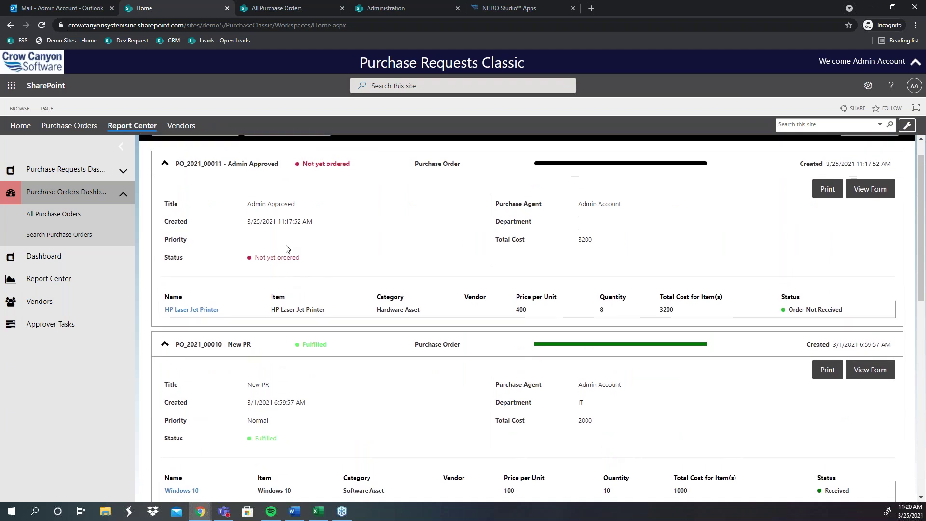
click(270, 7)
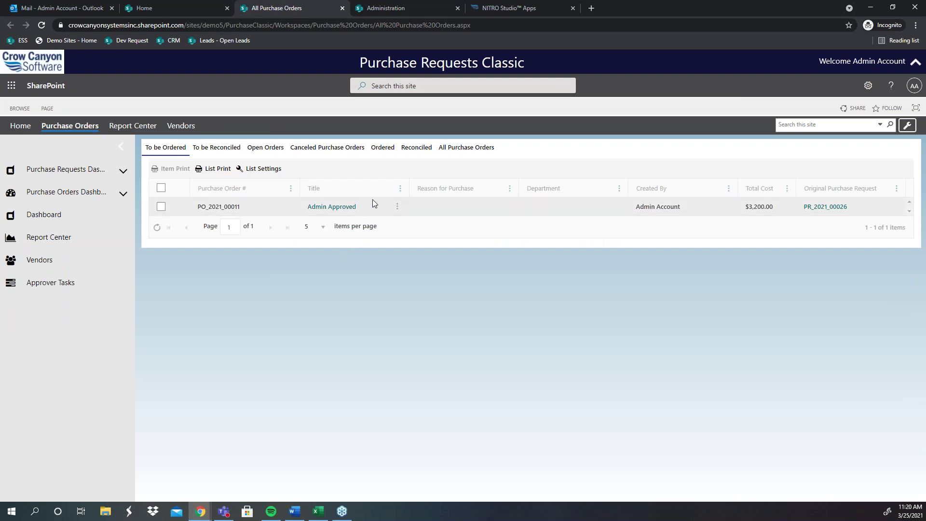
Step: Open the Admin Approved purchase order PO_2021_00011 from the To be Ordered list
click(339, 210)
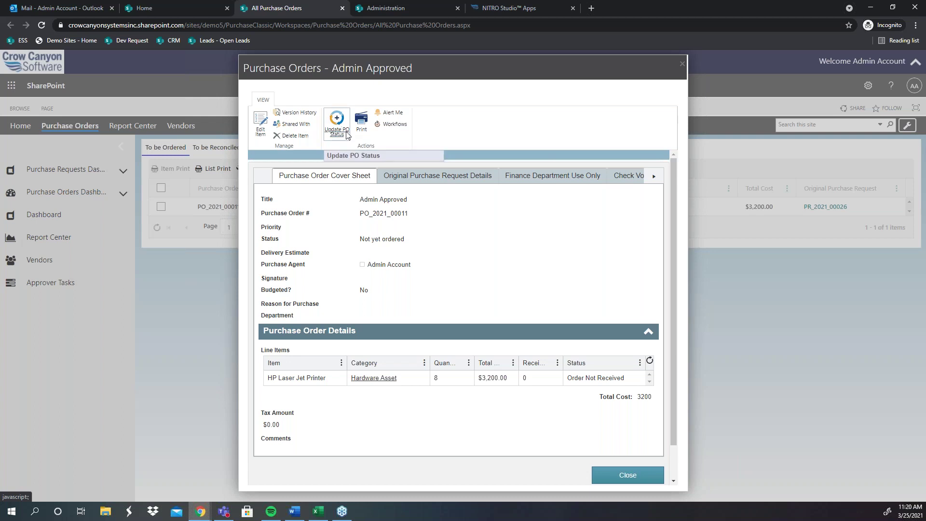
Step: Cancel the PO status update, leaving Not yet ordered, and open PO_2021_00011 with Edit Item
click(345, 131)
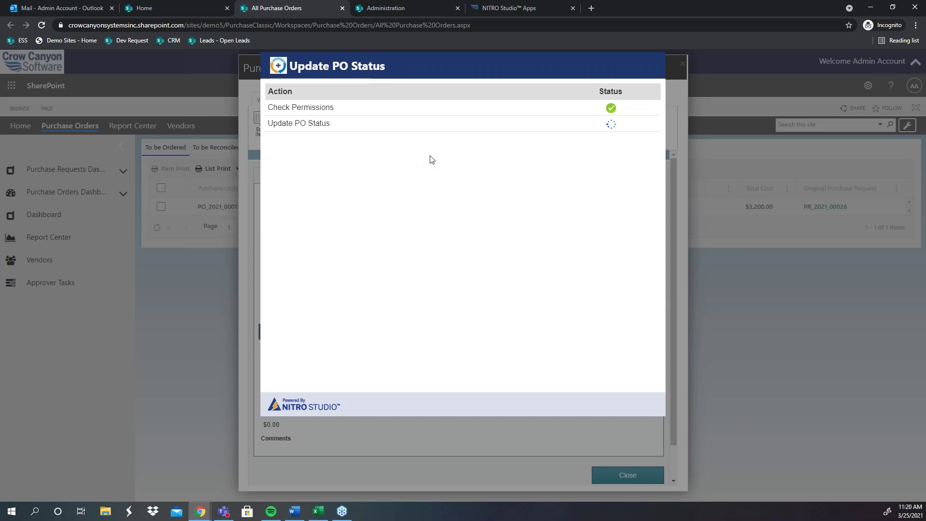
click(467, 163)
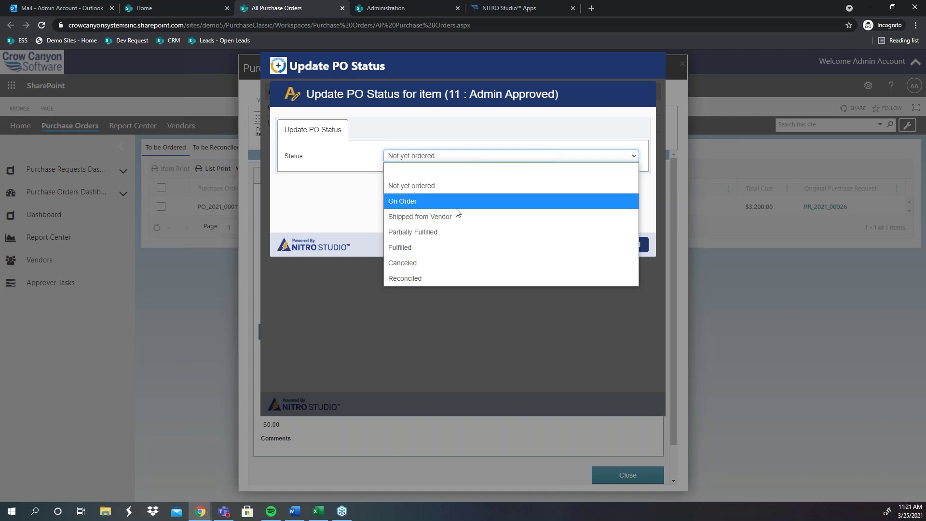
click(333, 206)
click(638, 246)
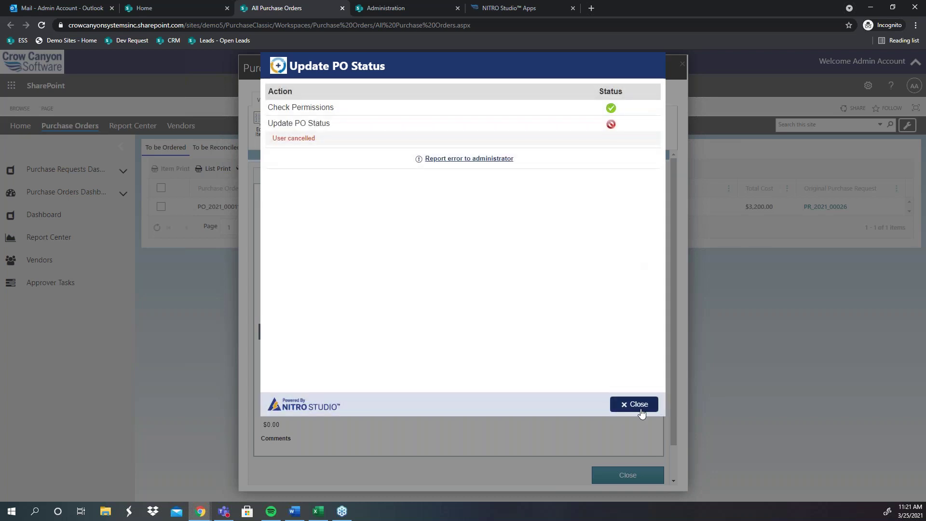
click(640, 409)
click(261, 127)
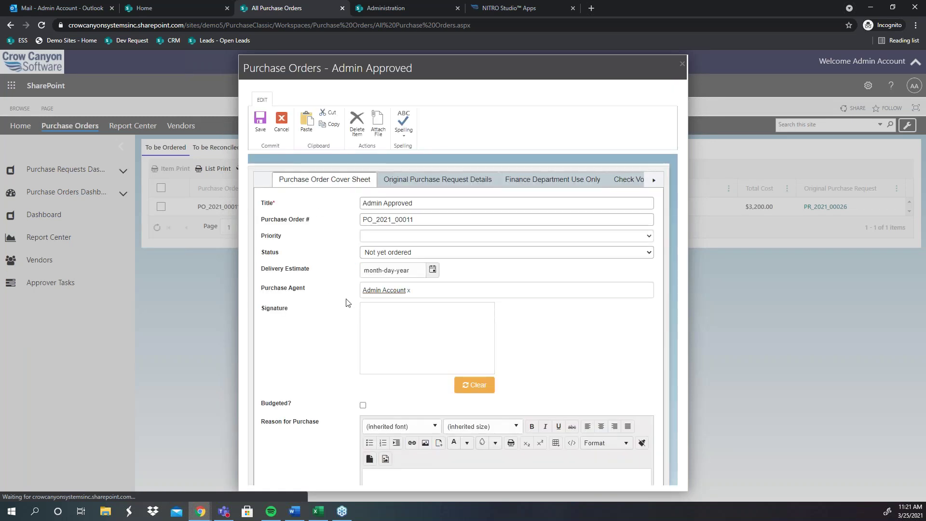
Step: Draw a signature in PO_2021_00011's Signature box
scroll(347, 309, down, 1)
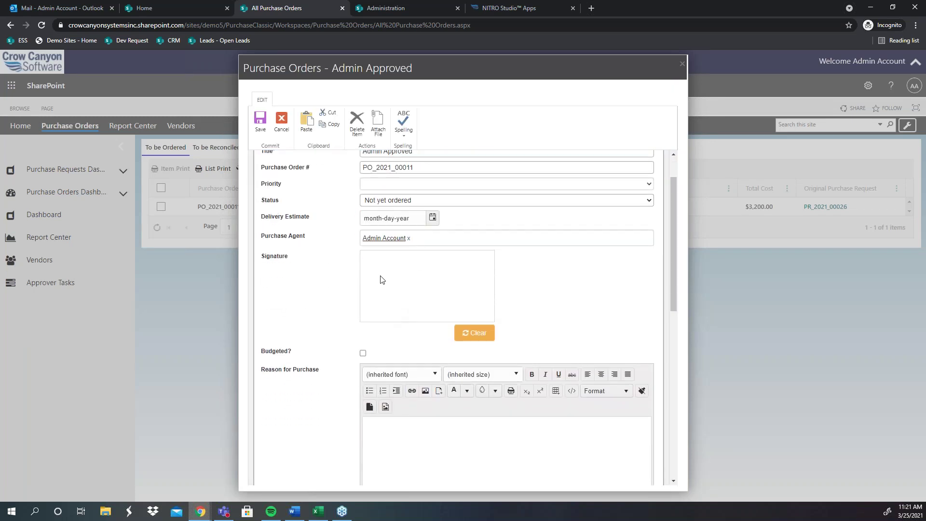
mouse_move(376, 270)
mouse_down()
mouse_move(382, 296)
mouse_move(374, 270)
mouse_move(384, 268)
mouse_move(381, 282)
mouse_move(395, 291)
mouse_move(393, 272)
mouse_move(378, 289)
mouse_move(396, 286)
mouse_up()
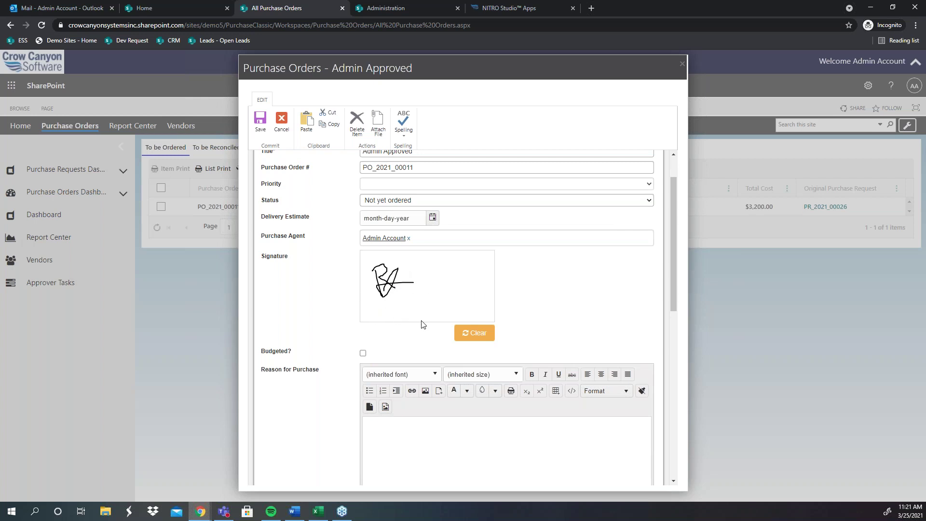
scroll(373, 316, down, 1)
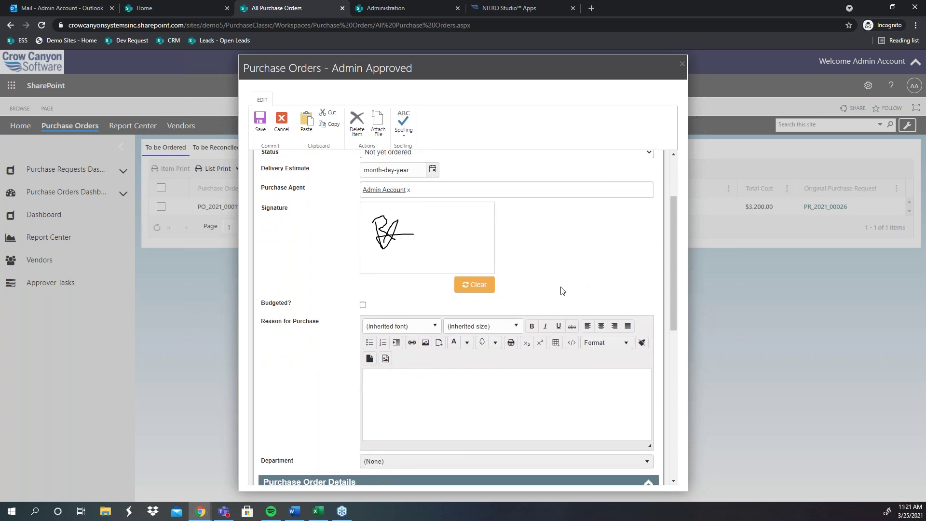
scroll(571, 335, down, 6)
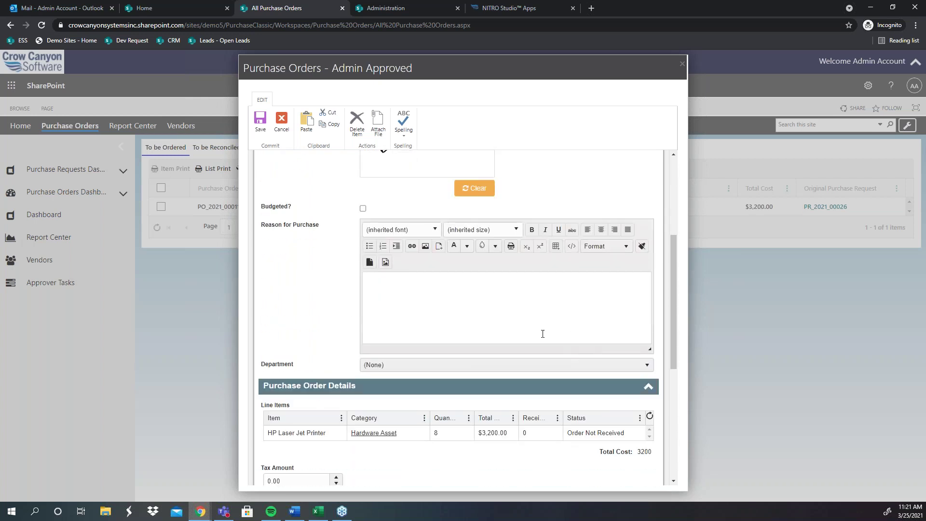
scroll(458, 314, up, 8)
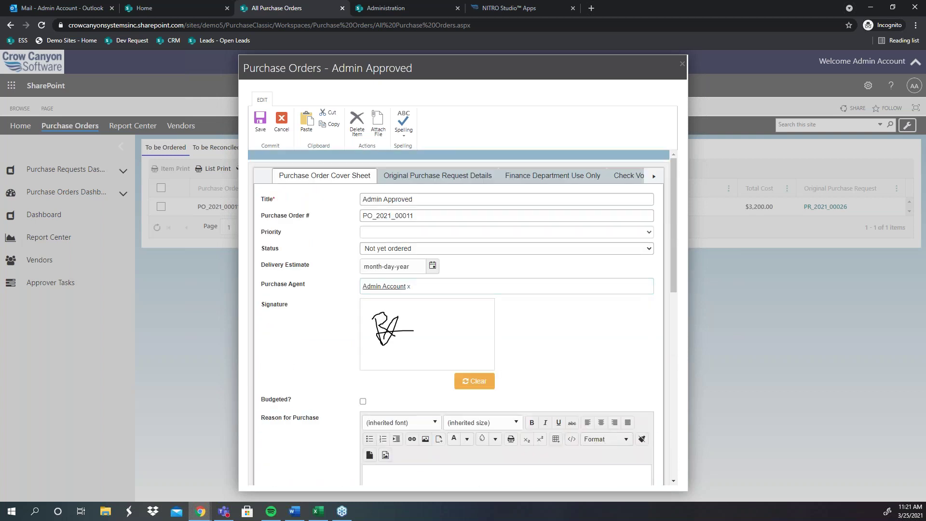
Step: Review the Original Purchase Request Details for PR_2021_00026 and the Finance Department Use Only section
click(404, 177)
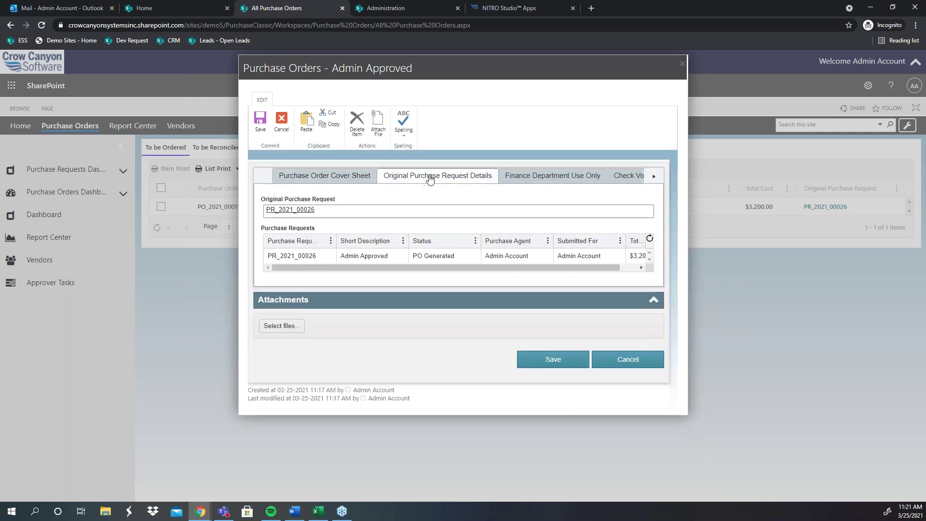
click(386, 258)
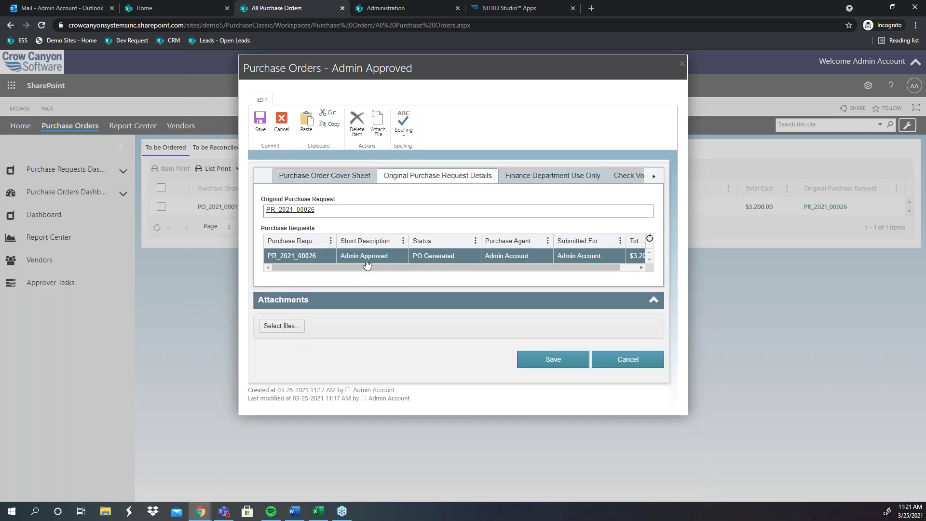
click(567, 177)
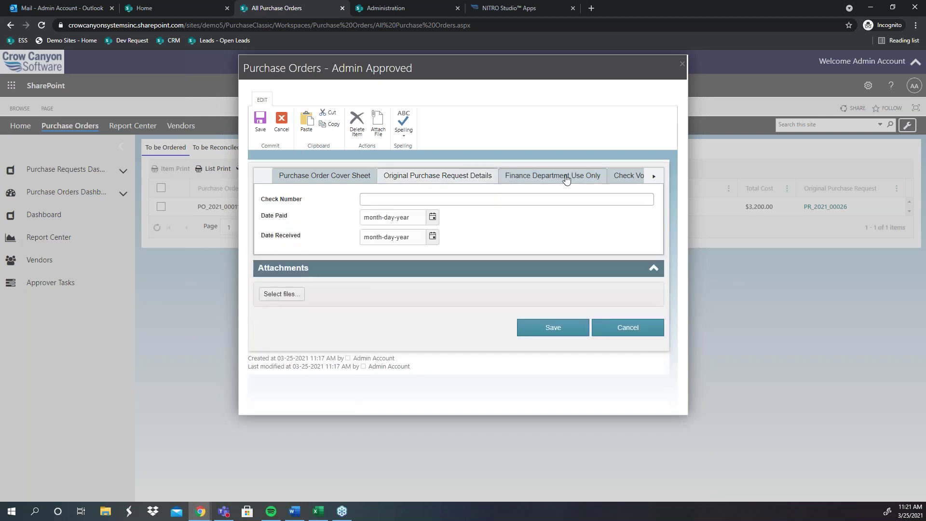
Step: Enter the Ship To recipient's name, company Crow Canyon, and the contact phone number
click(629, 176)
click(653, 175)
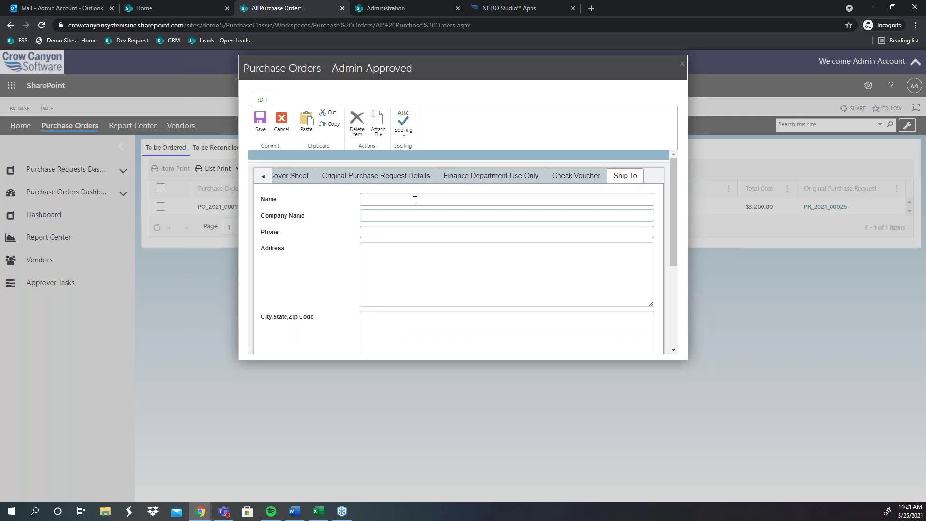
click(415, 200)
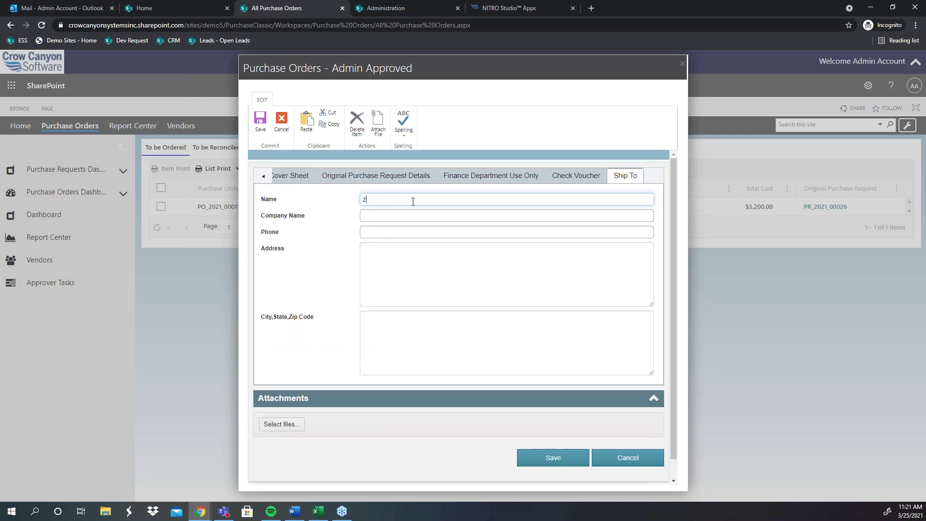
text(Crow Canyon)
drag(412, 199, 284, 199)
click(384, 218)
text(Crow Canuyon)
key(BackSpace)
key(BackSpace)
key(BackSpace)
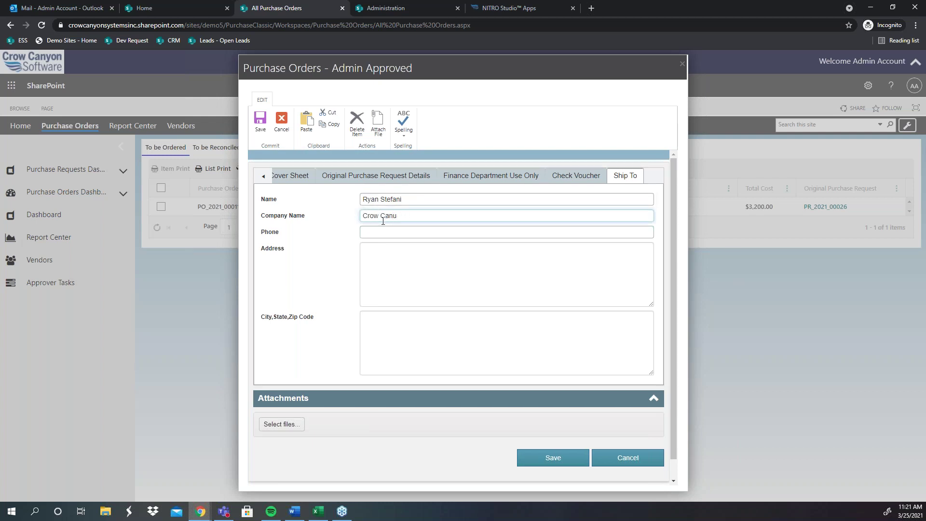
click(406, 230)
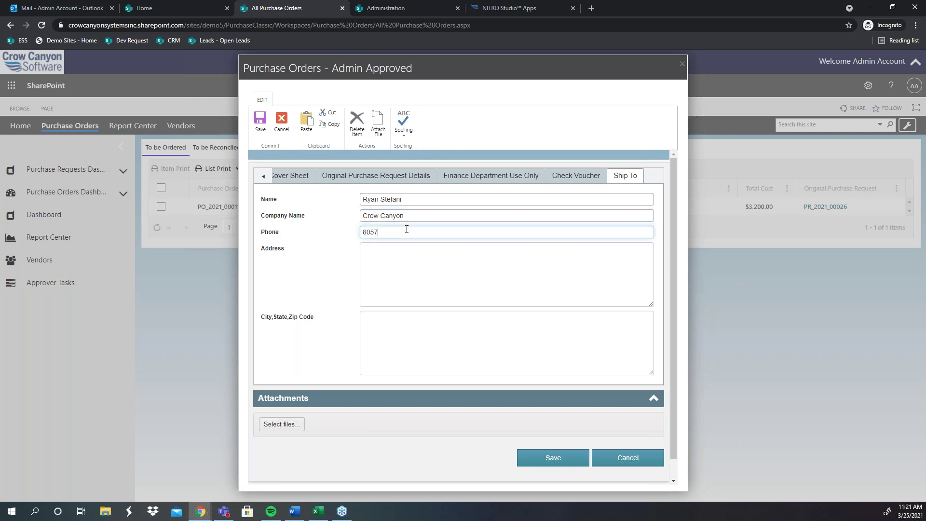
Step: Fill the street address from the saved suggestion and type the city, state and zip
click(403, 280)
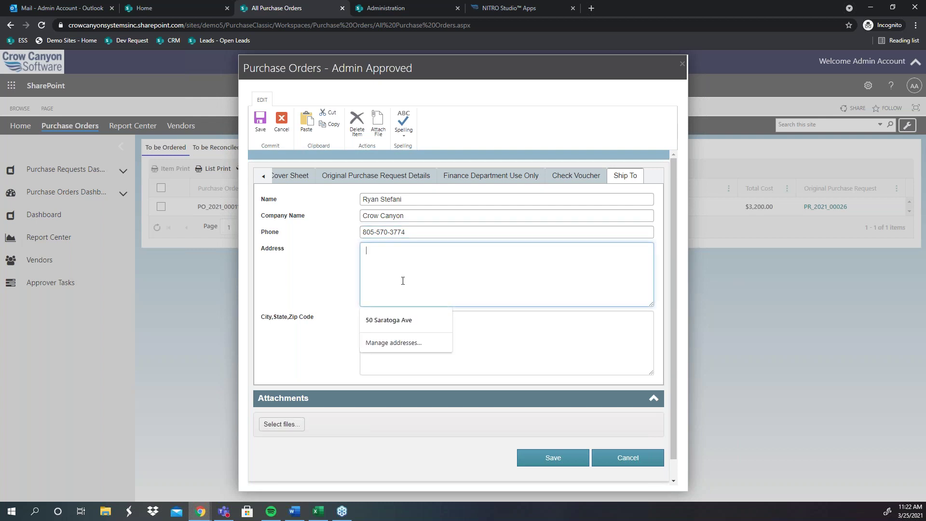
click(401, 319)
click(404, 330)
text(Santa Clara, CA, 95051)
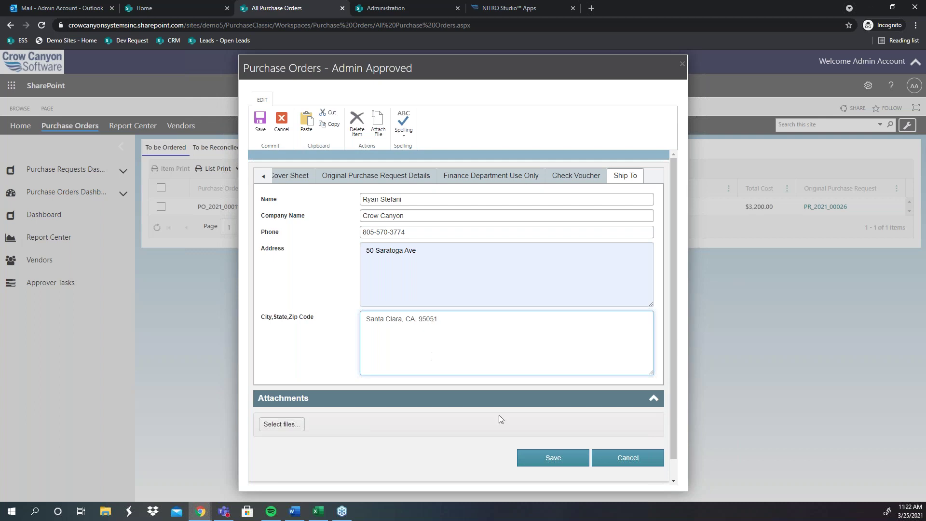
click(443, 176)
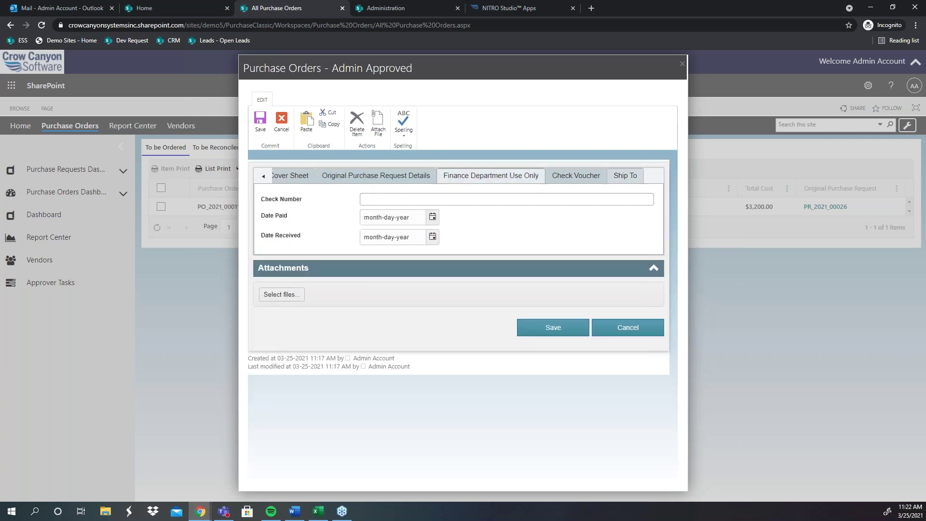
click(264, 175)
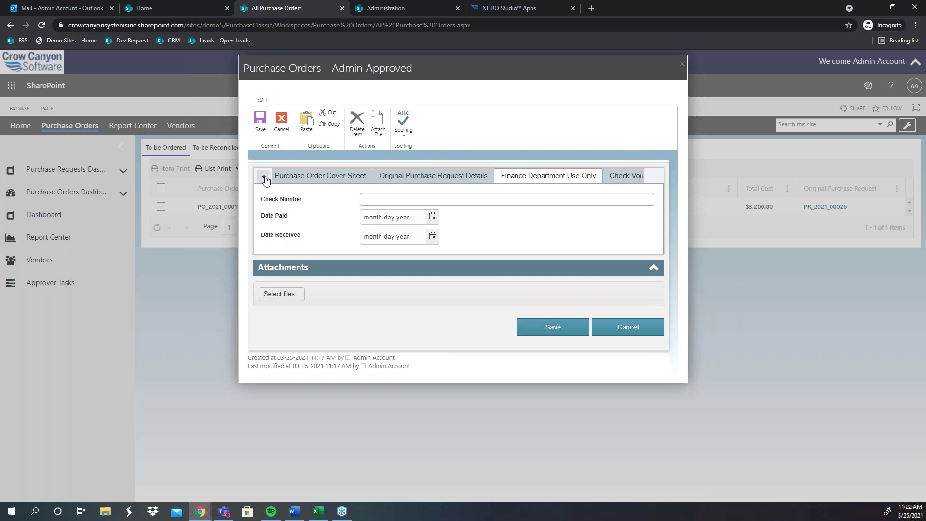
click(306, 178)
scroll(546, 256, down, 10)
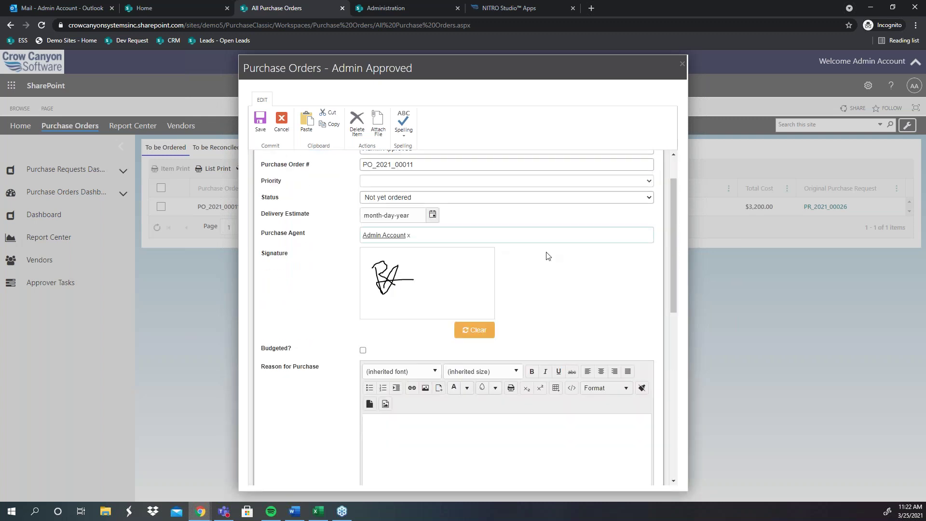
scroll(564, 234, down, 2)
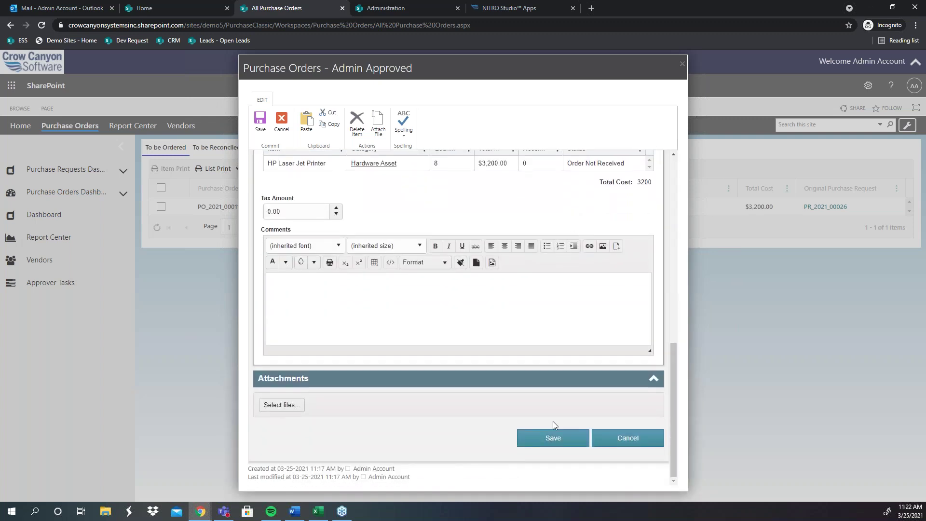
Step: Save PO_2021_00011 with its signature and Ship To details, returning to the To be Ordered list
click(552, 439)
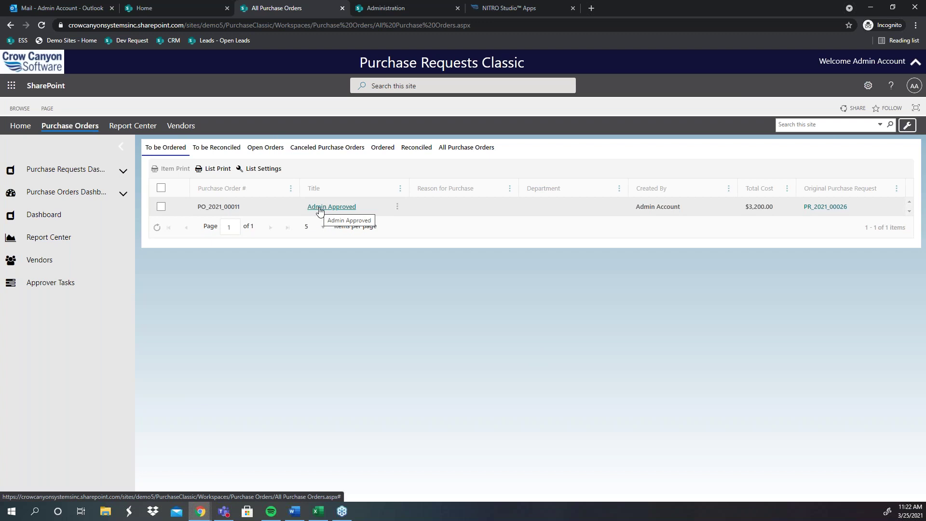
click(319, 207)
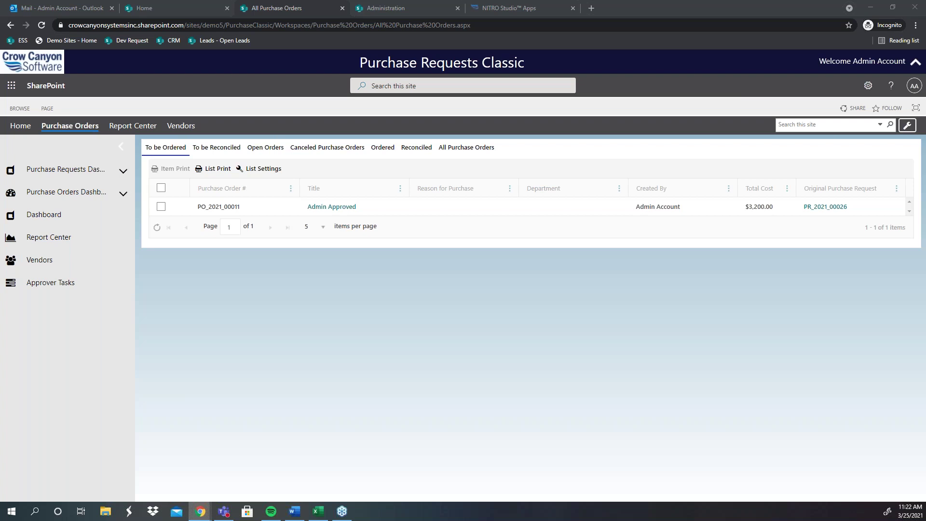
Step: Launch the NITRO Workflows app from the NITRO Studio Apps page to list the seven configured workflows
click(570, 5)
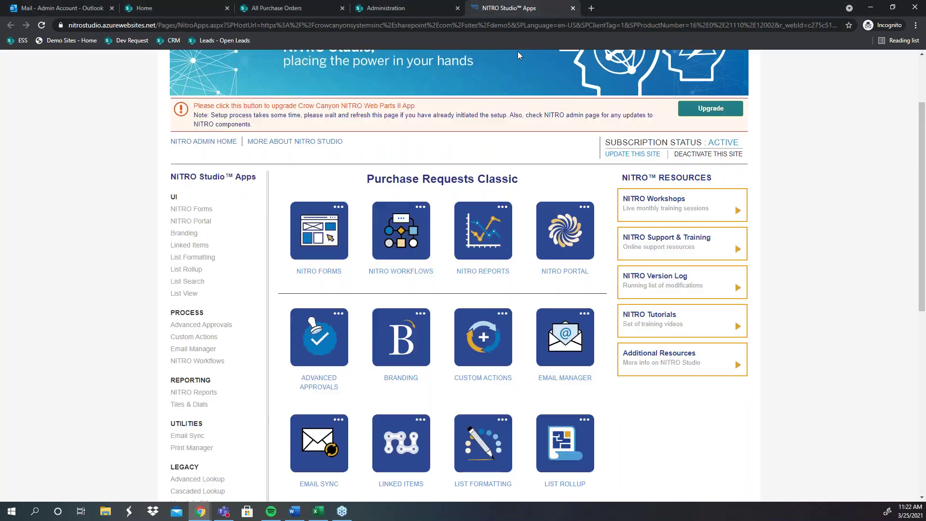
click(400, 244)
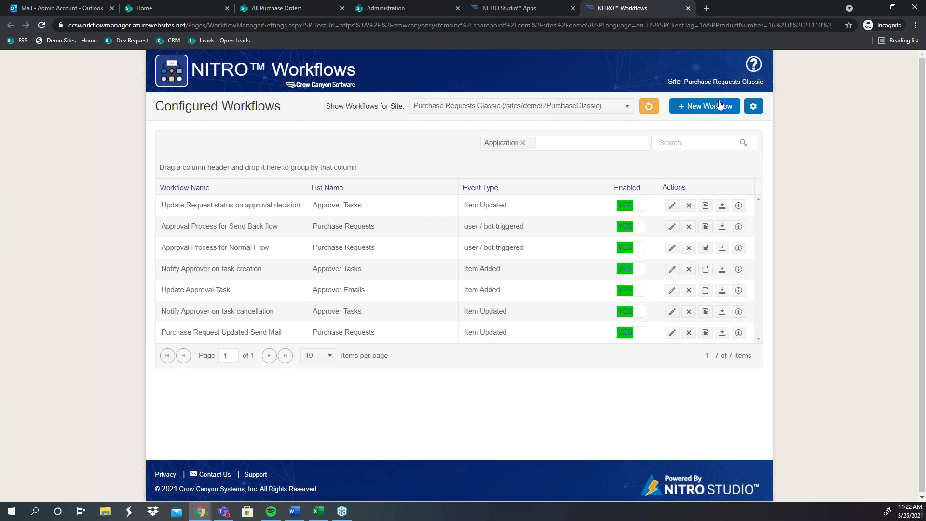
Step: Create a new workflow on the Purchase Requests list and bring up the + New Action choices
click(711, 110)
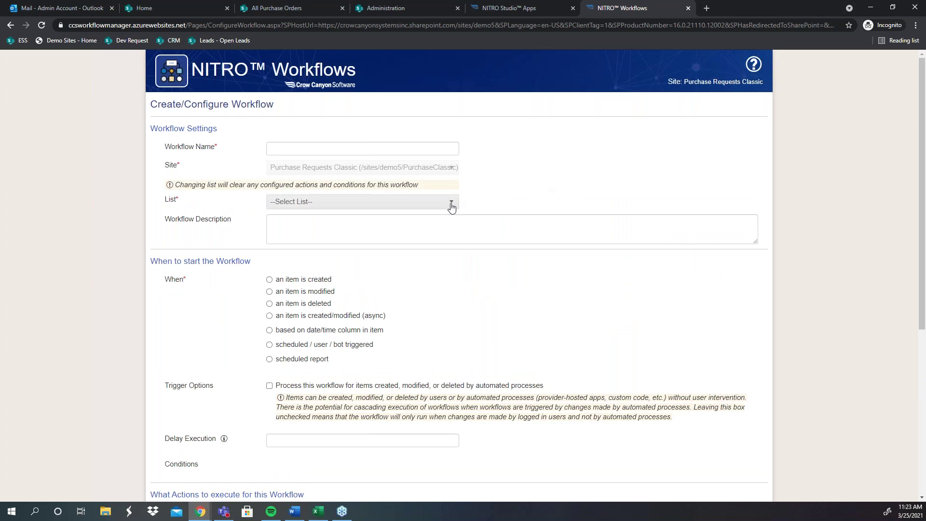
click(457, 202)
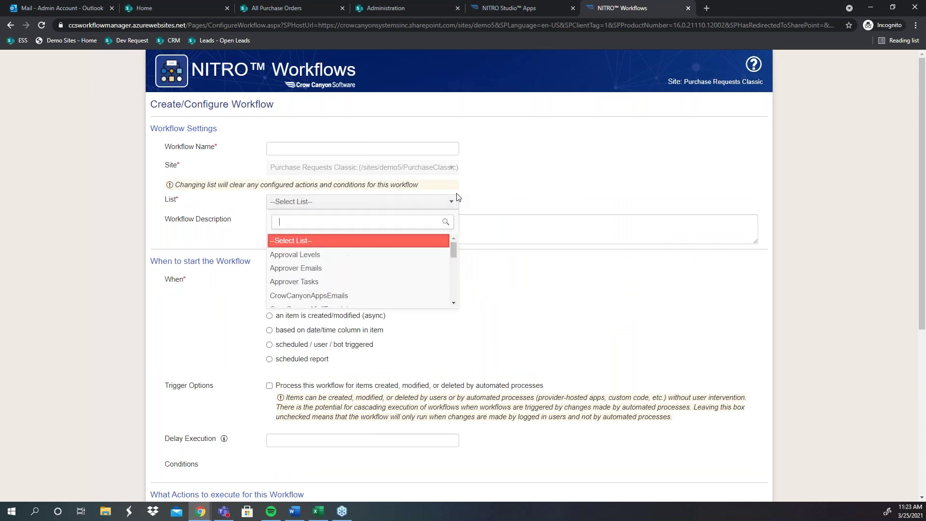
scroll(391, 258, down, 5)
scroll(326, 275, up, 2)
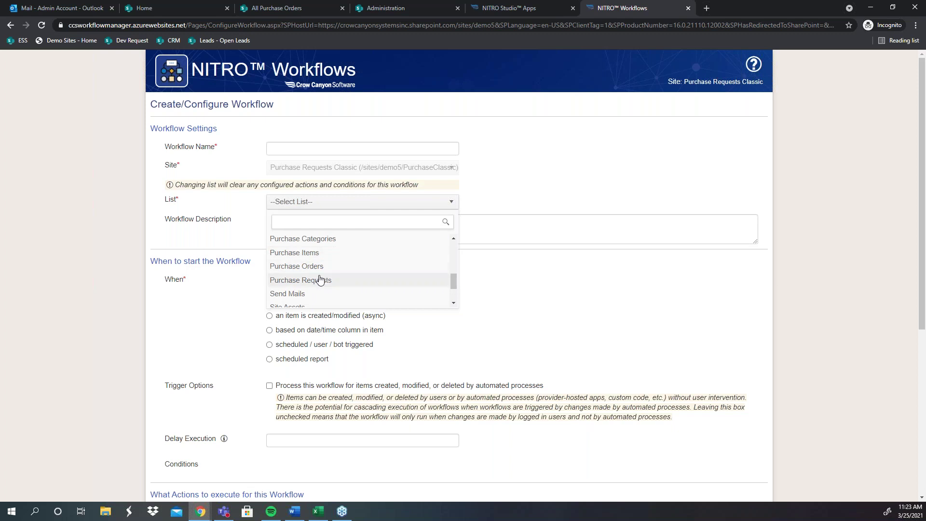
click(331, 280)
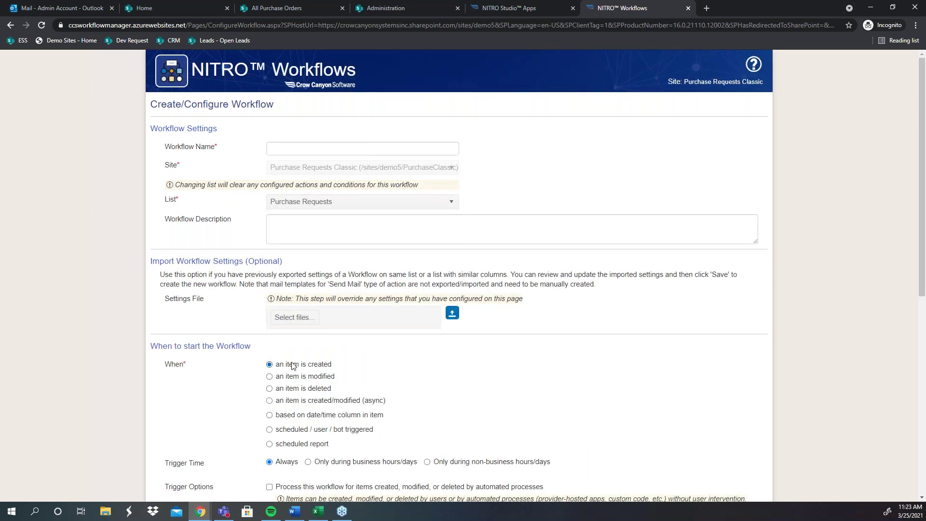
scroll(560, 351, down, 8)
click(743, 246)
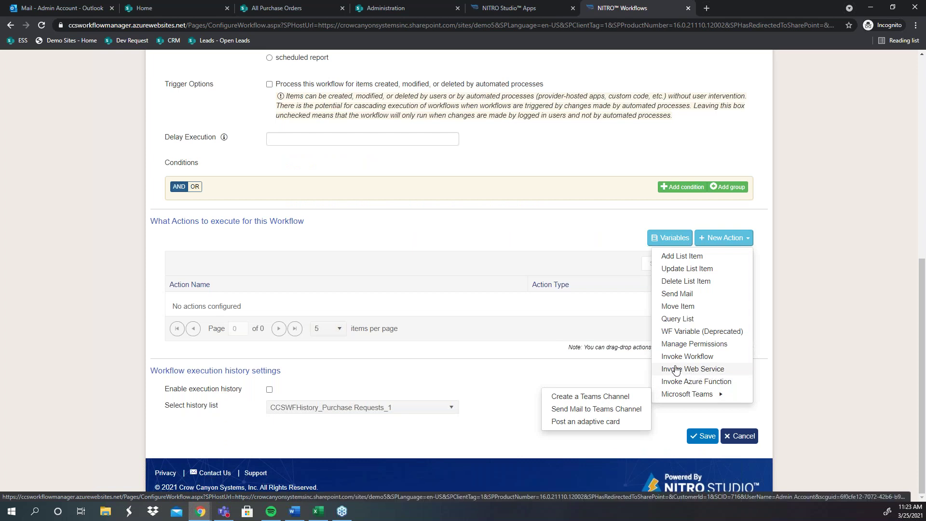
Step: Look at the Invoke Web Service action settings, cancel them, and return to All Purchase Orders
click(678, 369)
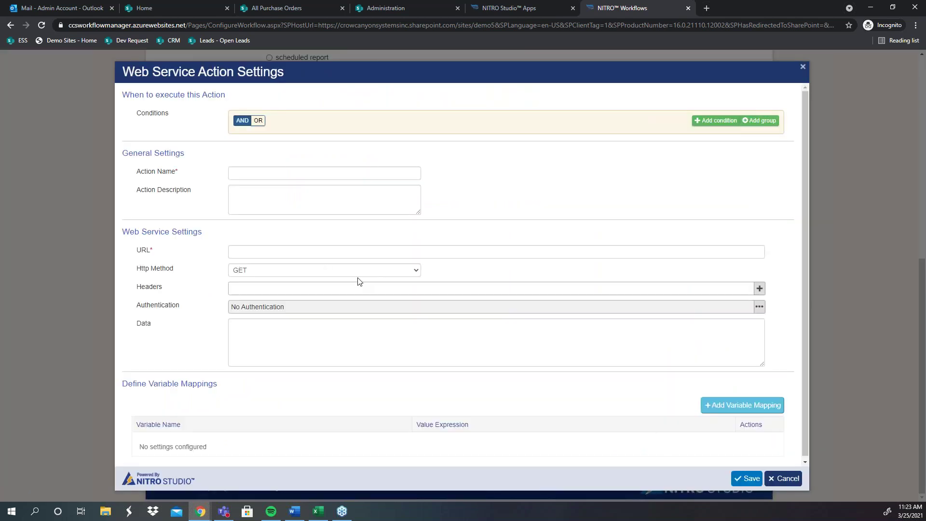
right_click(784, 486)
click(689, 446)
click(784, 478)
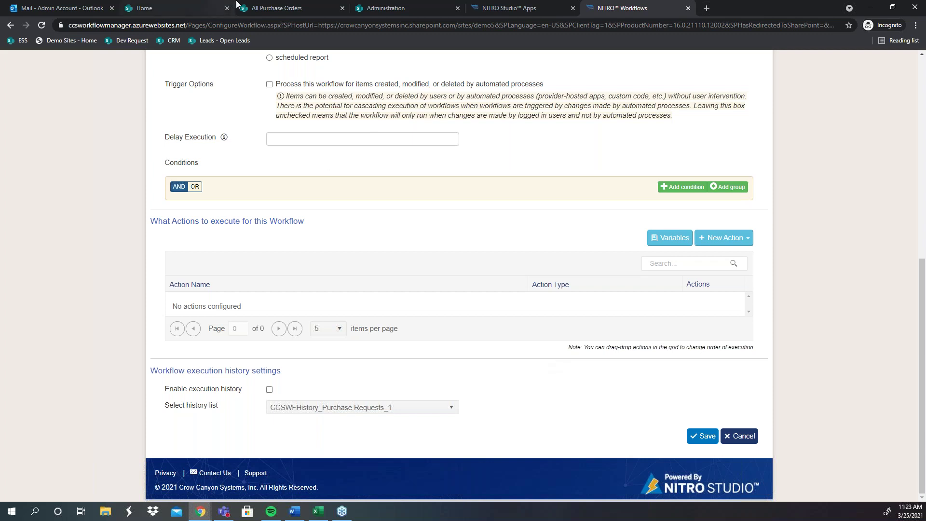
click(273, 6)
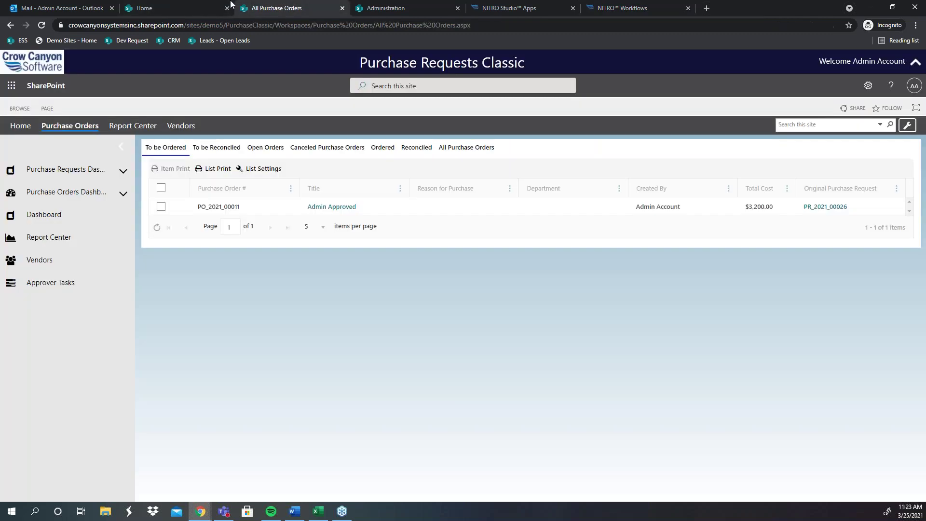
Step: Open Admin Approved PO_2021_00011 and its HP Laser Jet Printer line item (8 ordered, 0 received)
click(326, 206)
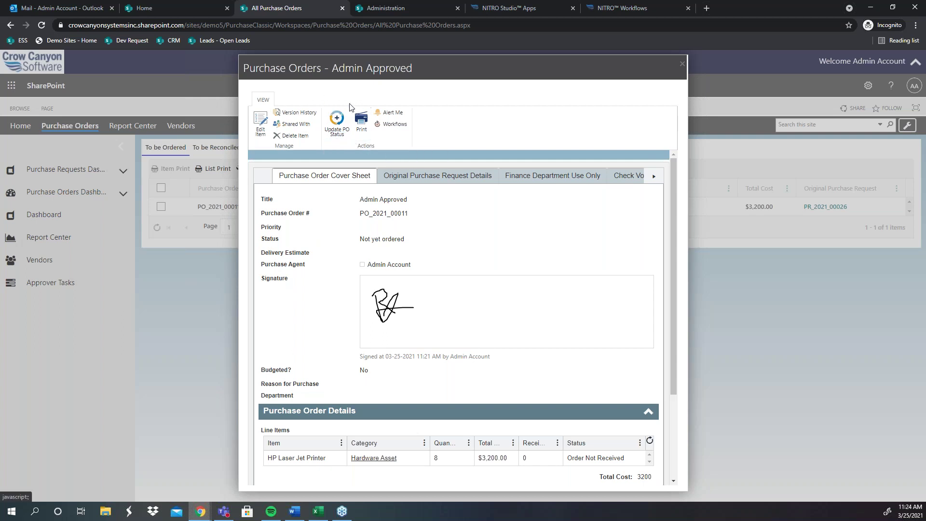
scroll(334, 302, down, 2)
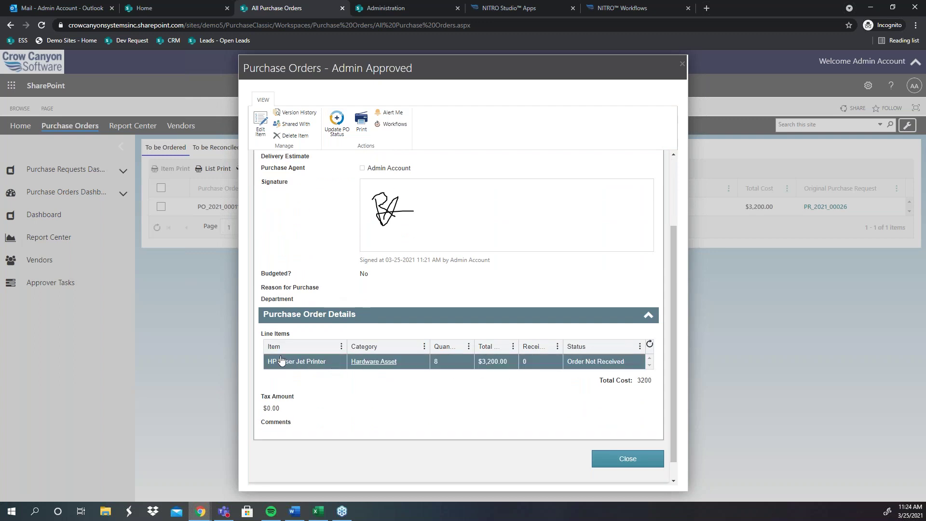
click(464, 362)
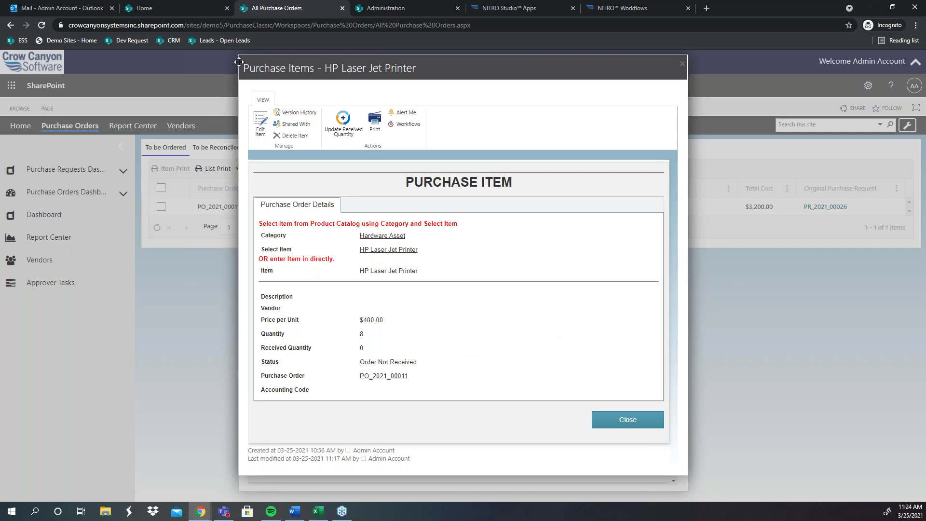
Step: After Edit Item is blocked, use Update Received Quantity to receive 5 printers, making it Partially Received
click(260, 121)
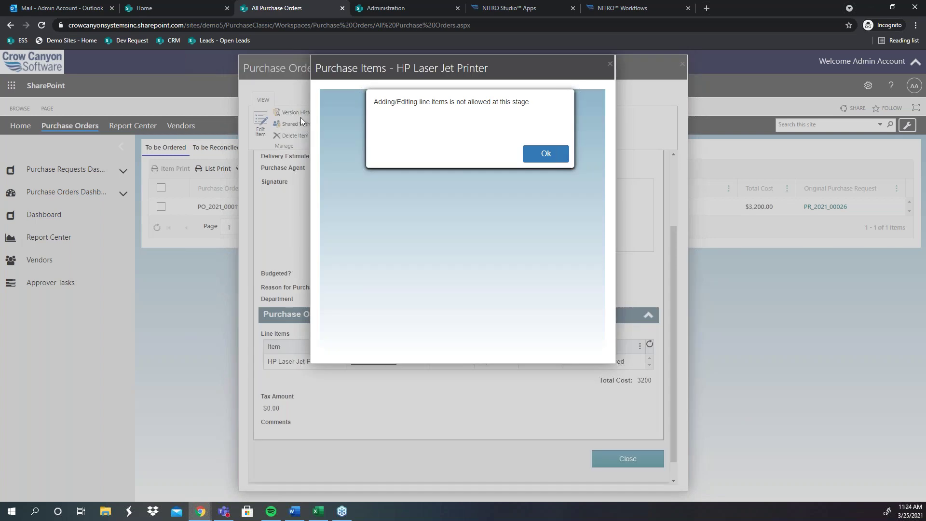
drag(537, 113, 344, 98)
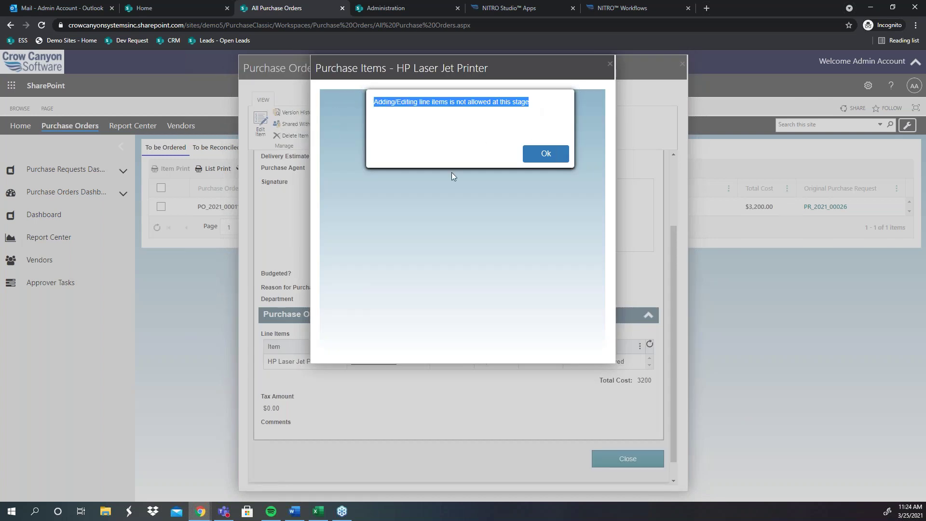
click(531, 152)
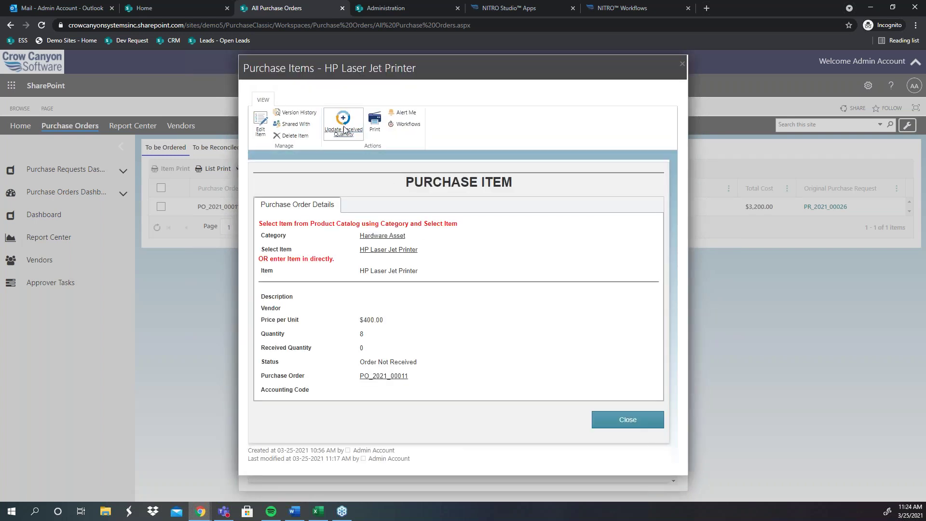
click(339, 126)
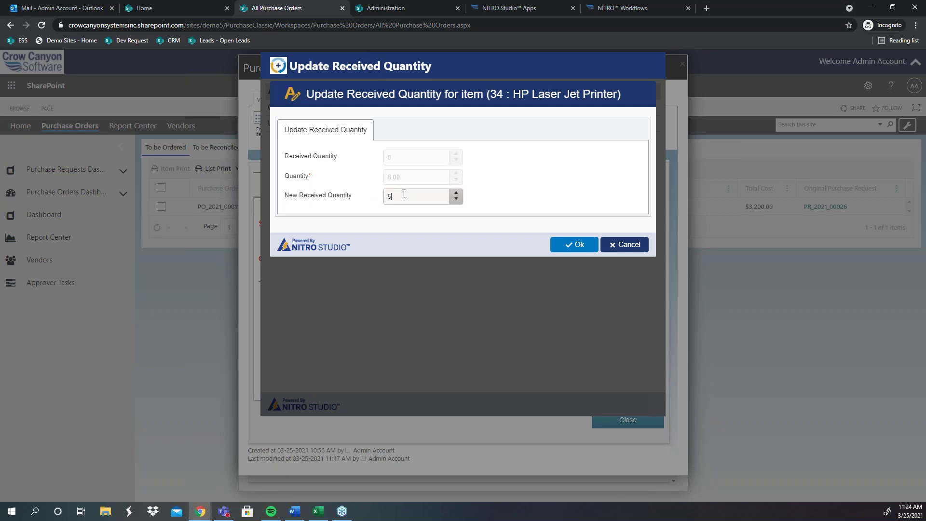
click(554, 250)
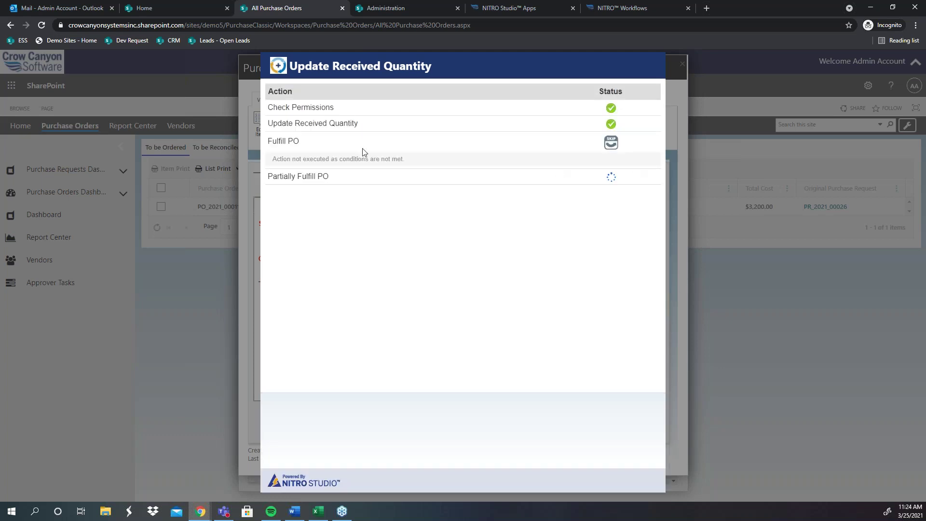
drag(368, 124, 273, 111)
drag(328, 177, 268, 176)
click(357, 198)
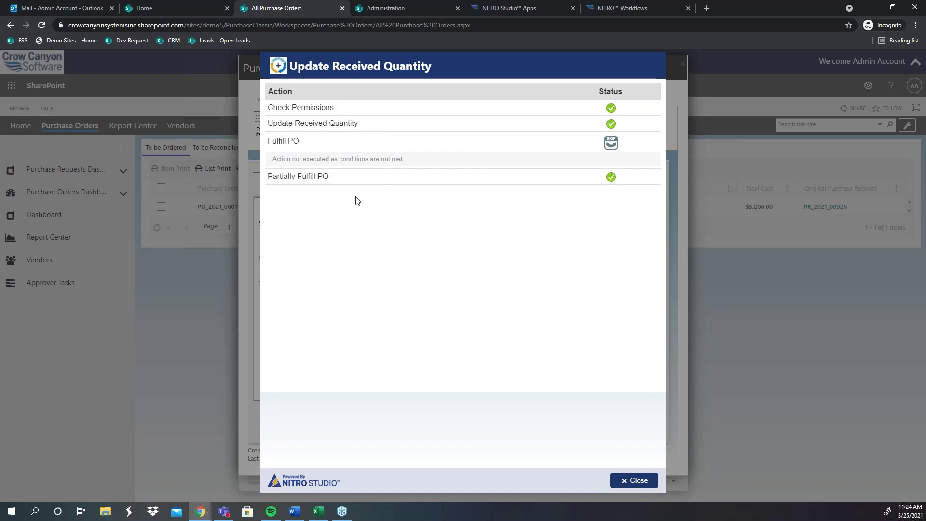
click(636, 480)
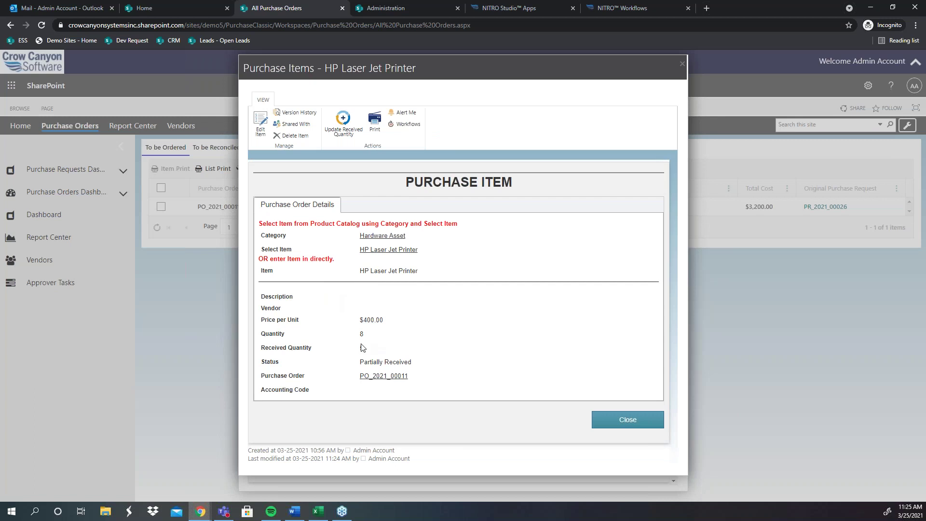
click(662, 415)
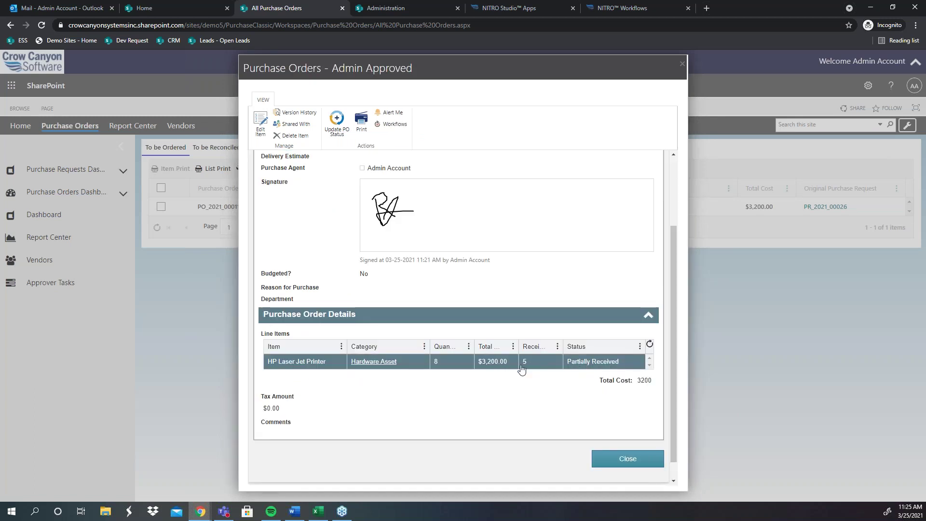
scroll(582, 389, up, 3)
scroll(571, 394, down, 3)
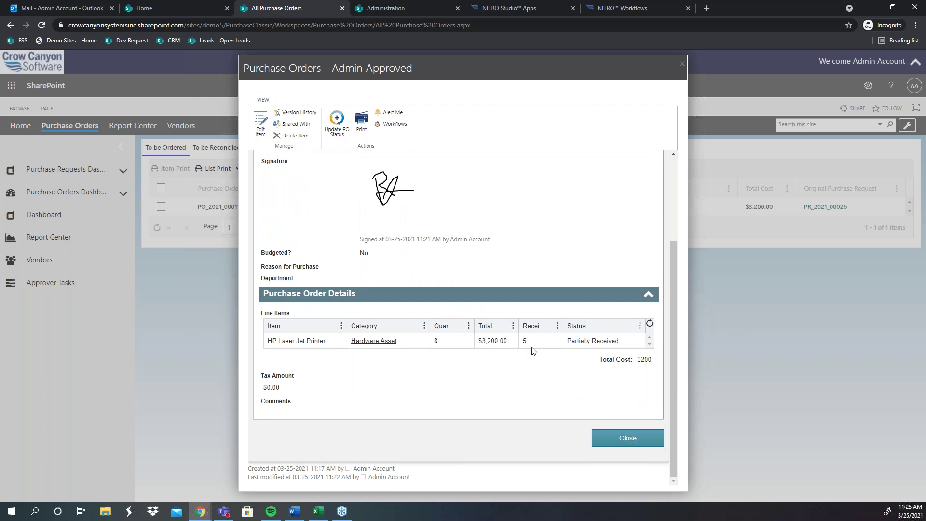
click(626, 436)
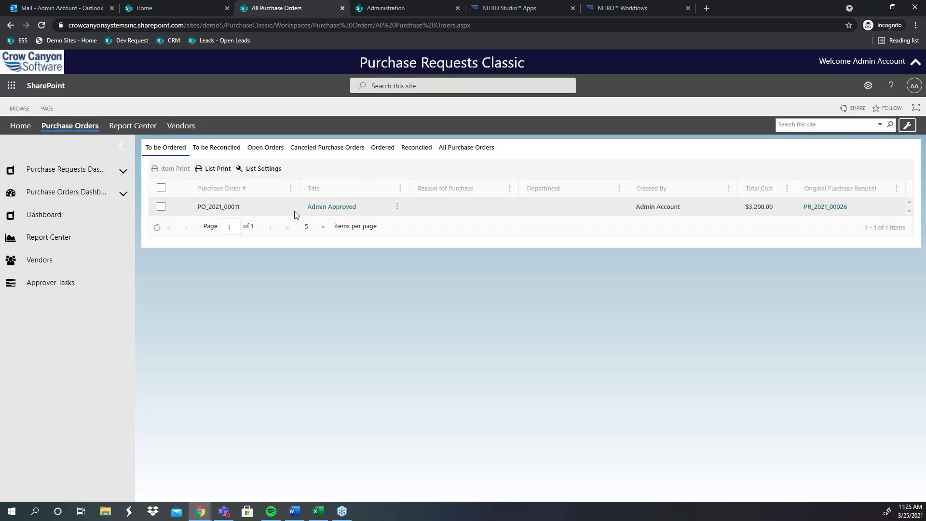
click(331, 206)
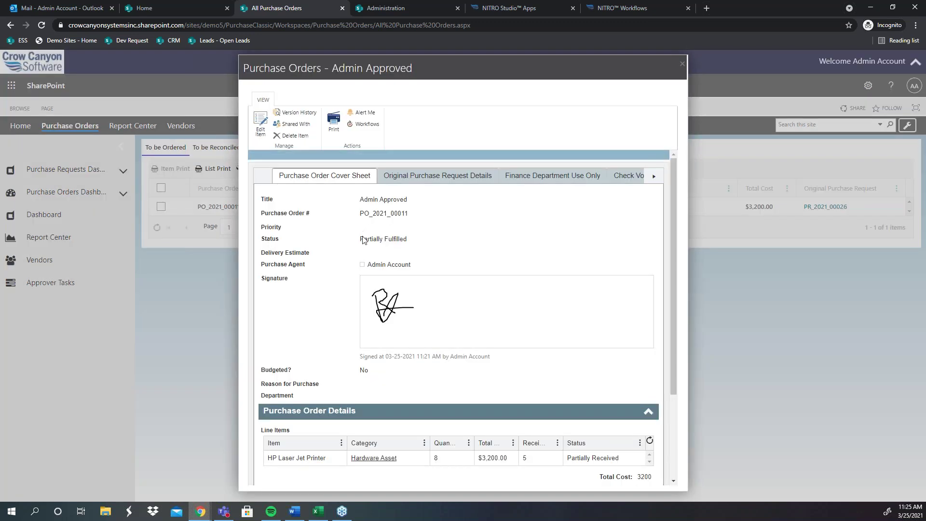
drag(392, 251, 359, 250)
scroll(624, 339, down, 3)
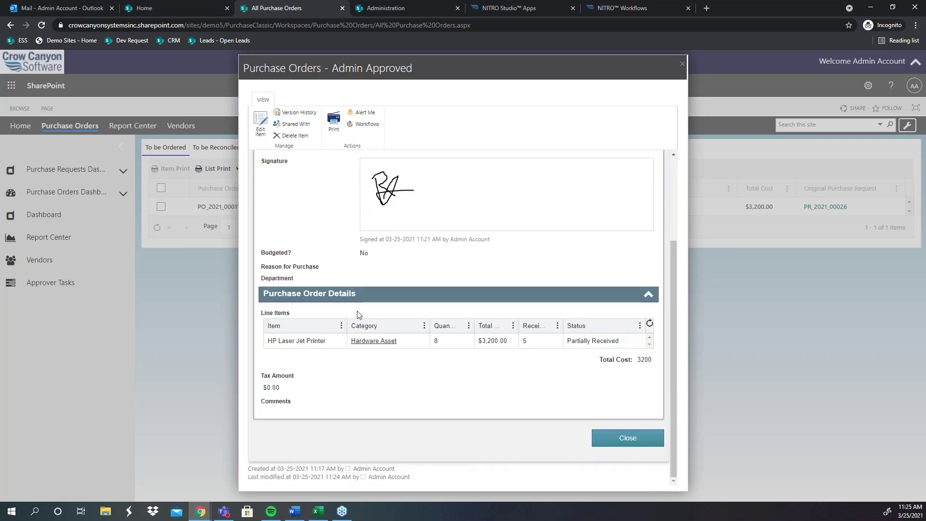
scroll(482, 314, up, 3)
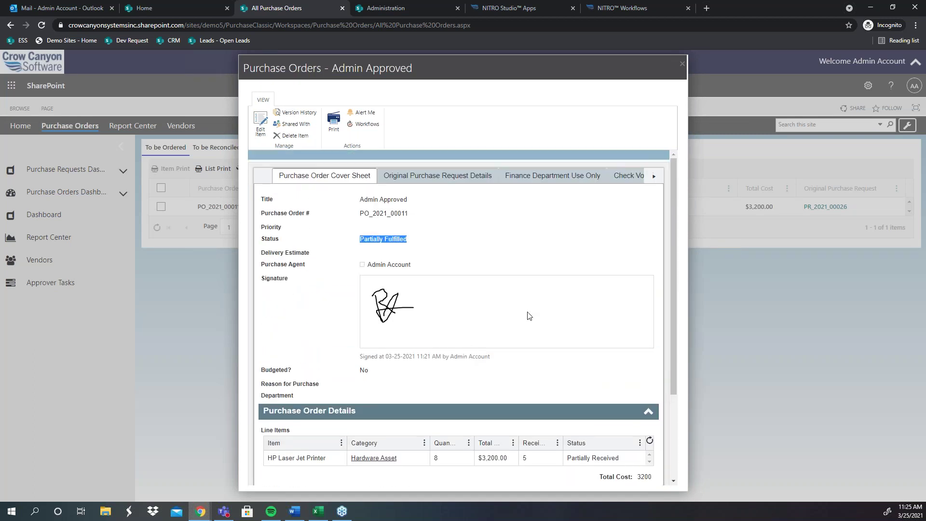
scroll(508, 392, down, 1)
click(455, 416)
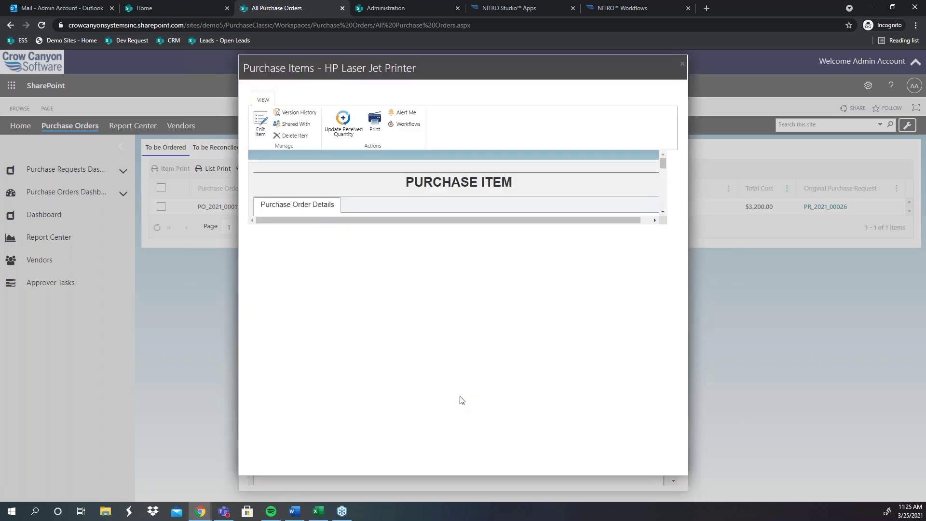
Step: Update the received quantity with the remaining 3 printers, replacing the rejected 8
click(342, 124)
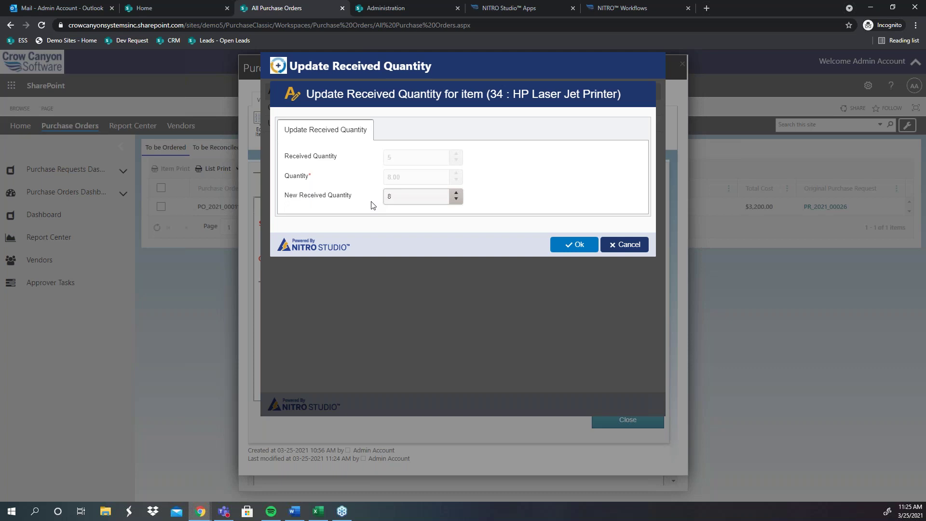
click(571, 246)
click(575, 244)
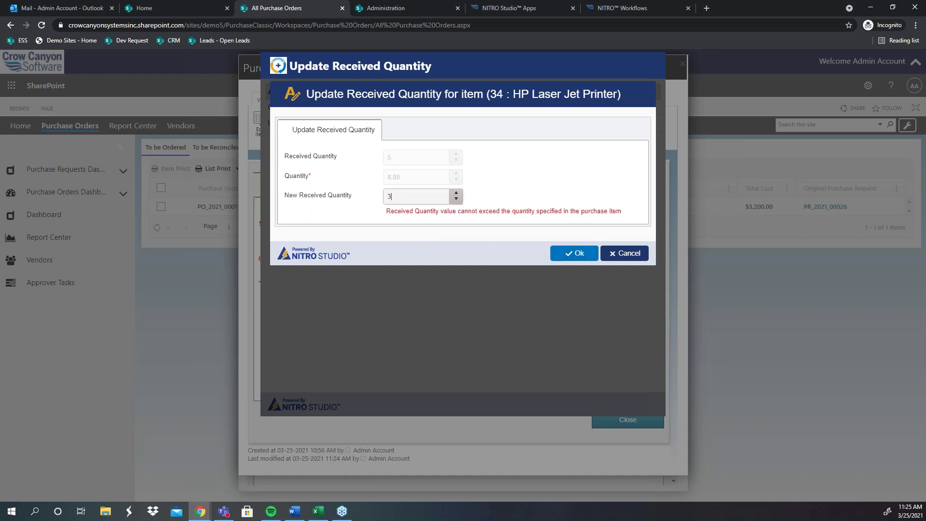
text(3)
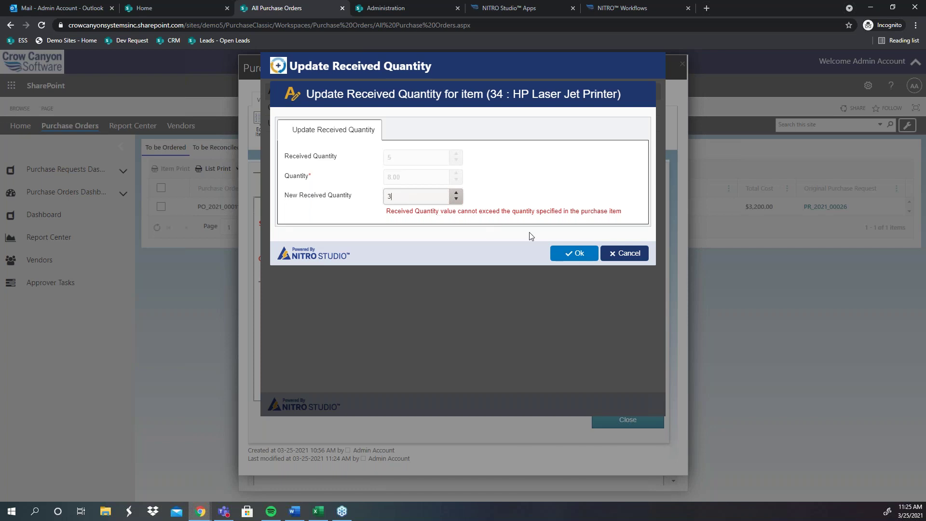
click(564, 254)
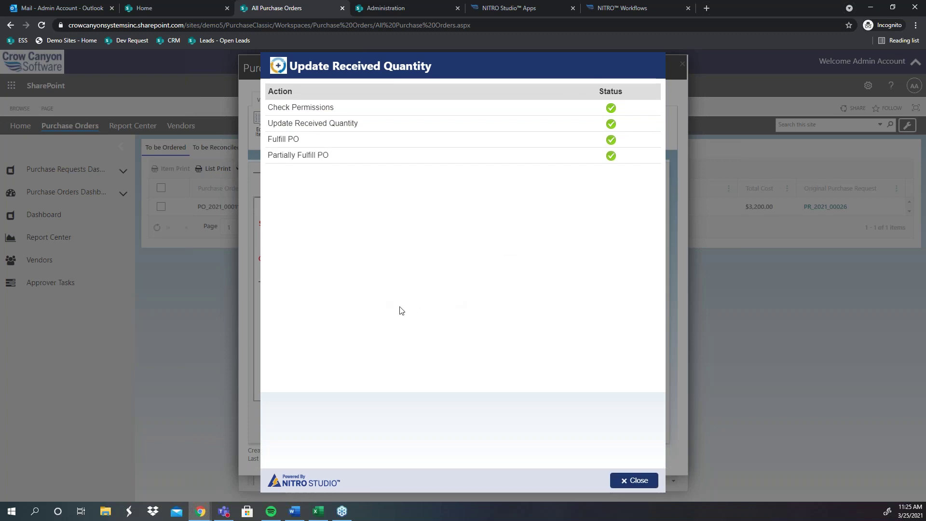
click(637, 480)
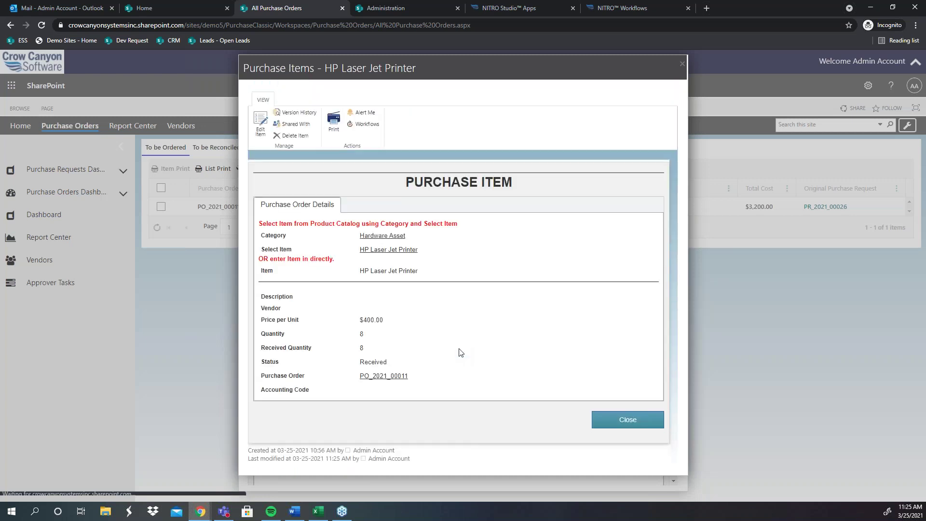
Step: Close the item and PO forms, then reopen PO_2021_00011 to confirm its Fulfilled status
click(650, 422)
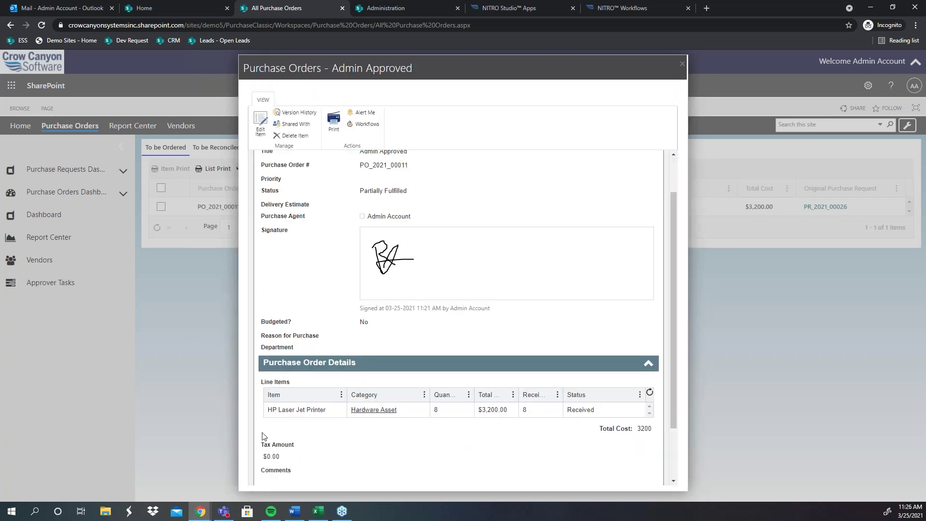
scroll(603, 449, down, 2)
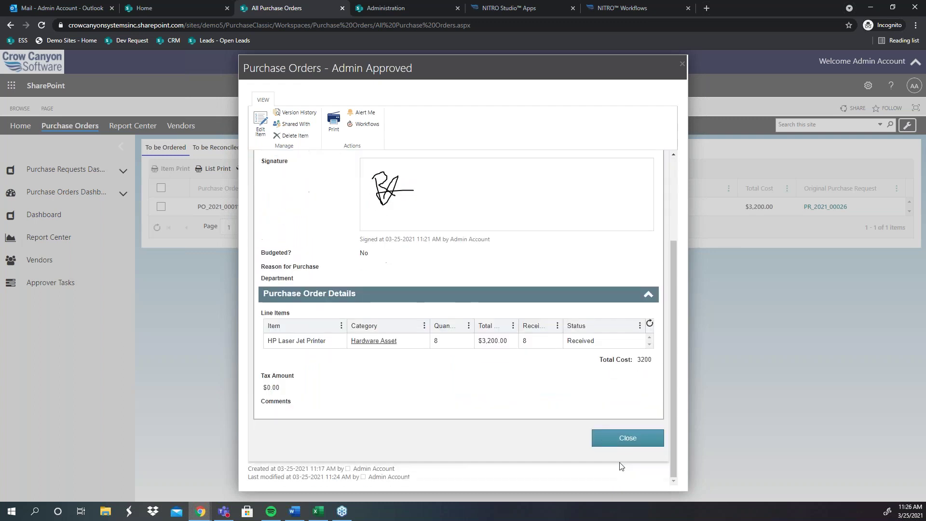
click(628, 437)
click(327, 208)
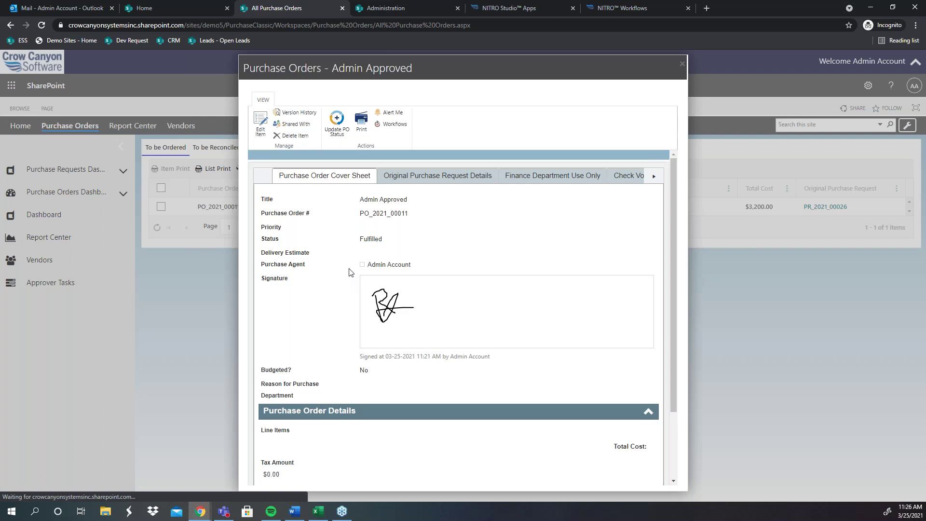
drag(382, 240, 345, 237)
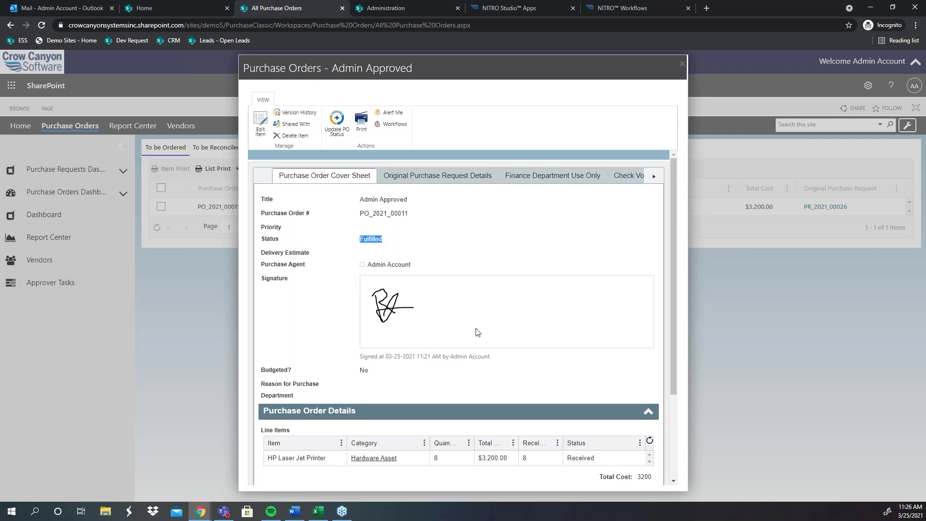
Step: Use Update PO Status to set PO_2021_00011 to Reconciled, then close the form
click(357, 202)
click(324, 131)
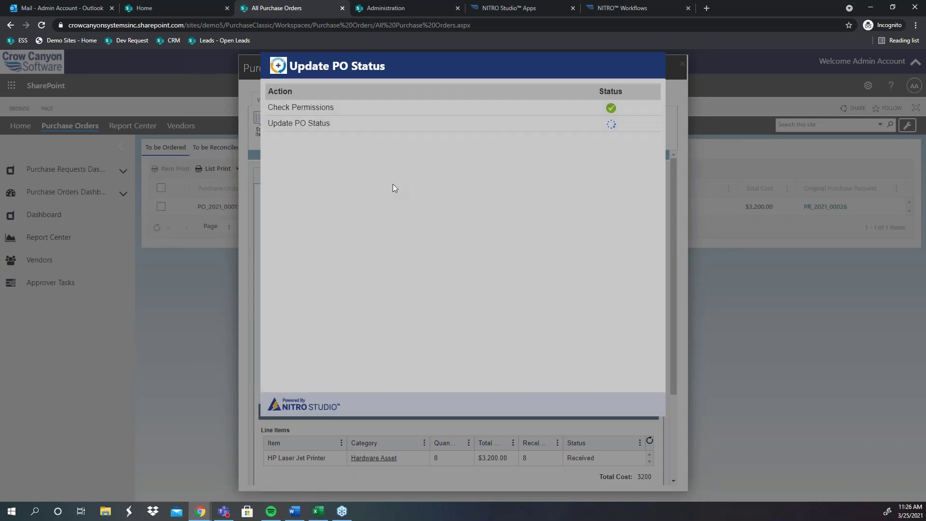
click(420, 160)
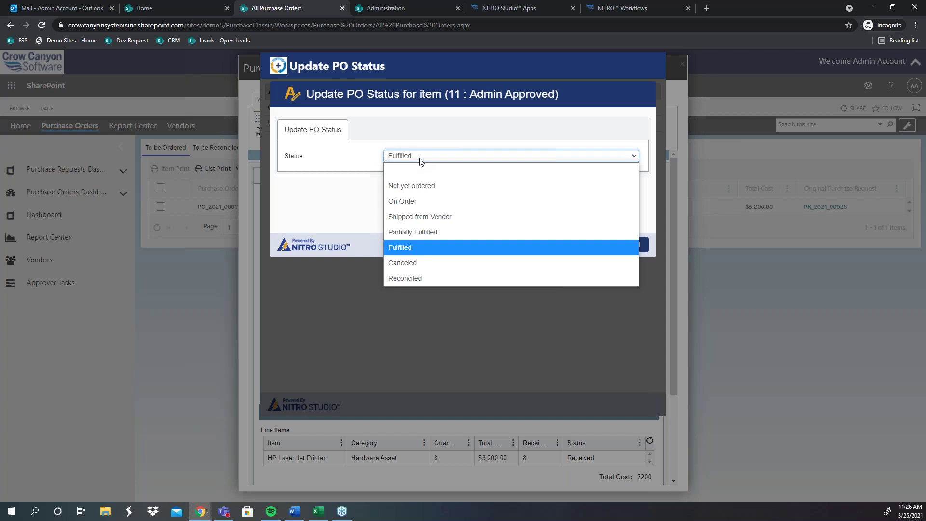
click(412, 278)
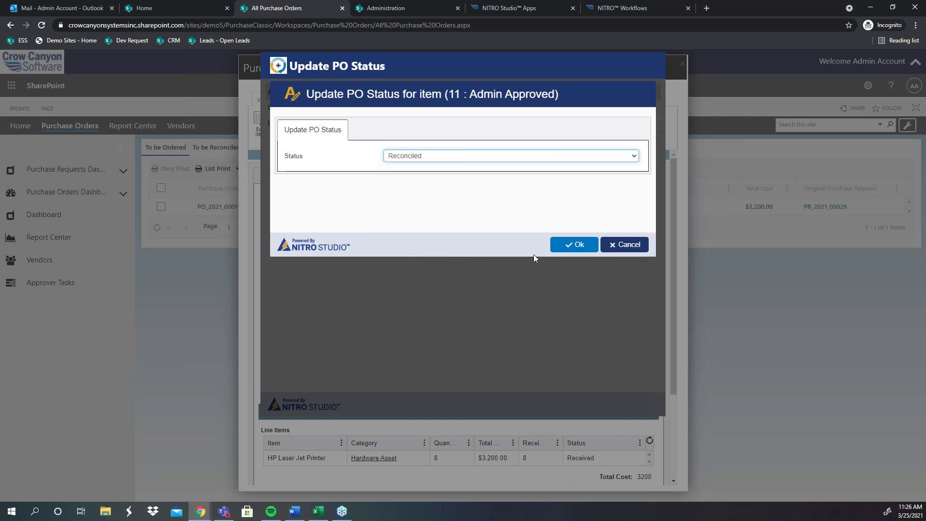
click(553, 248)
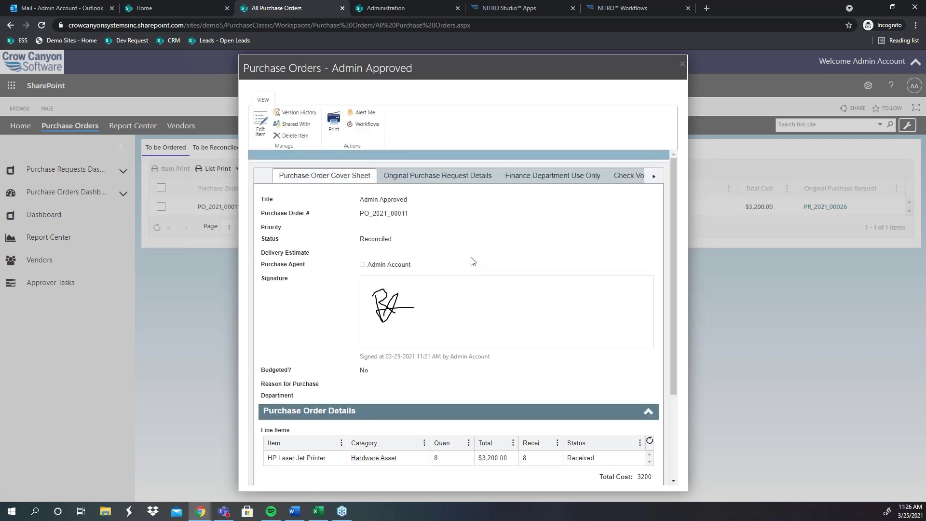
scroll(656, 448, down, 3)
click(657, 449)
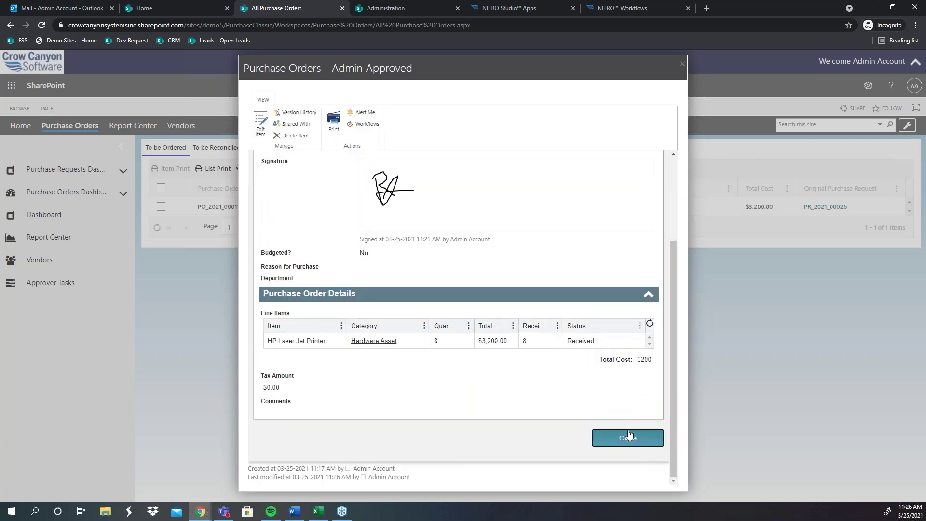
Step: Review the reconciled PO's Check Voucher and Ship To sections, then go to NITRO Studio's apps page
click(407, 154)
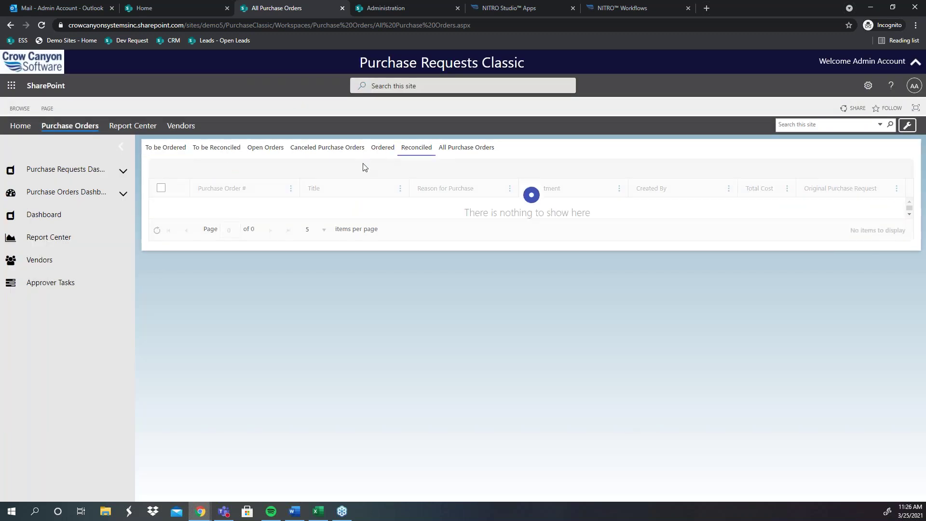
click(332, 281)
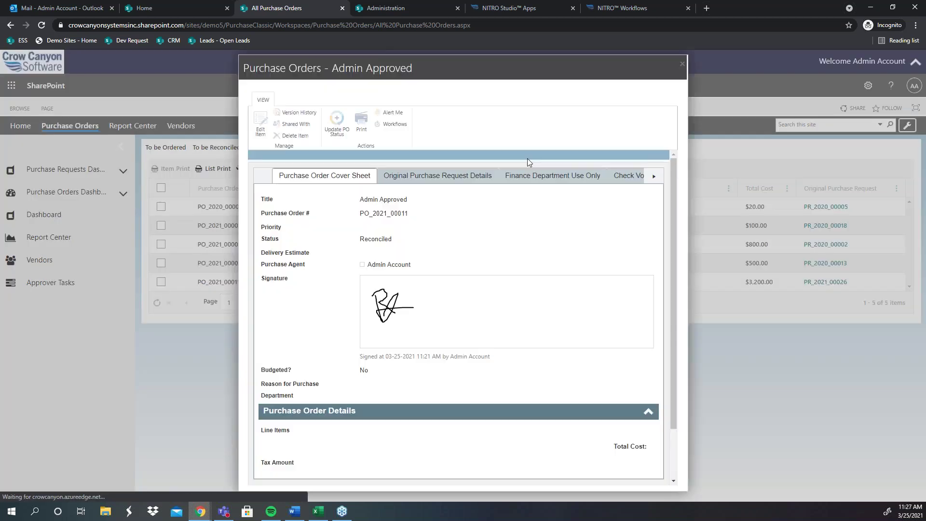
click(644, 179)
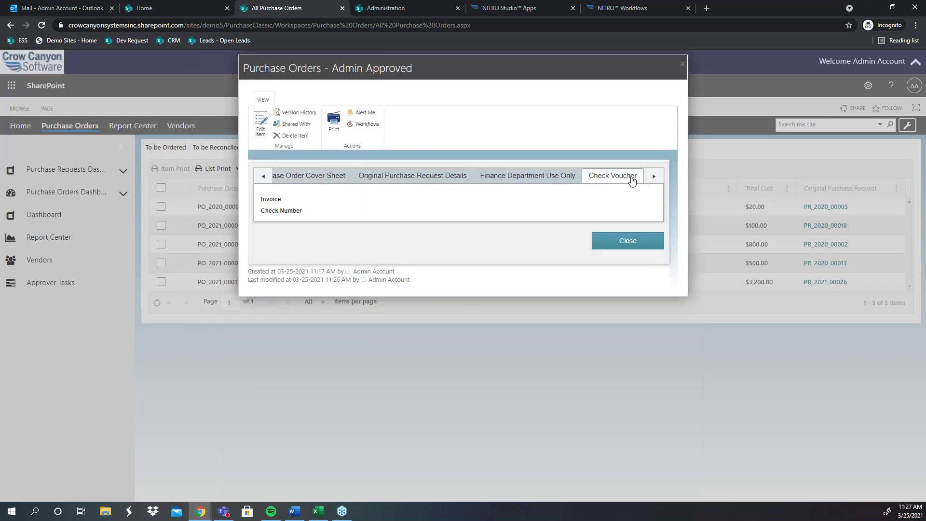
click(653, 177)
click(635, 177)
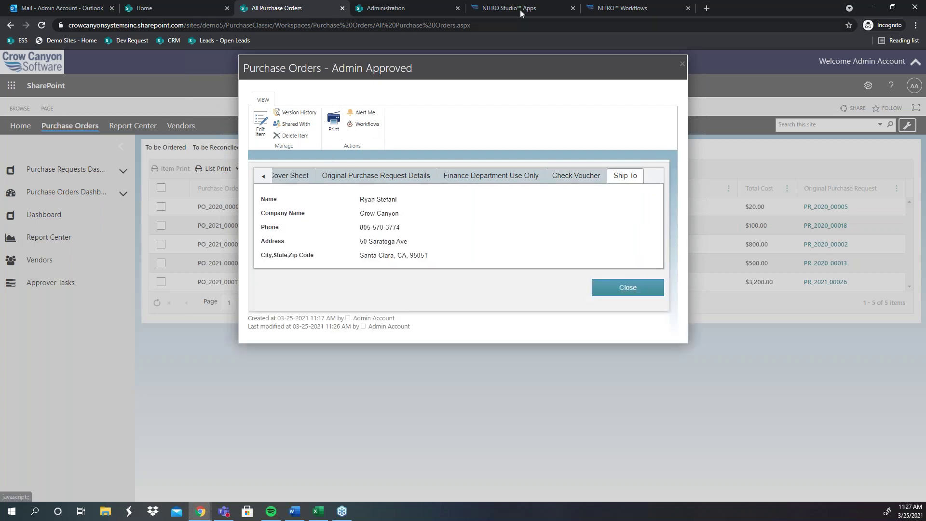
click(521, 9)
scroll(431, 291, down, 3)
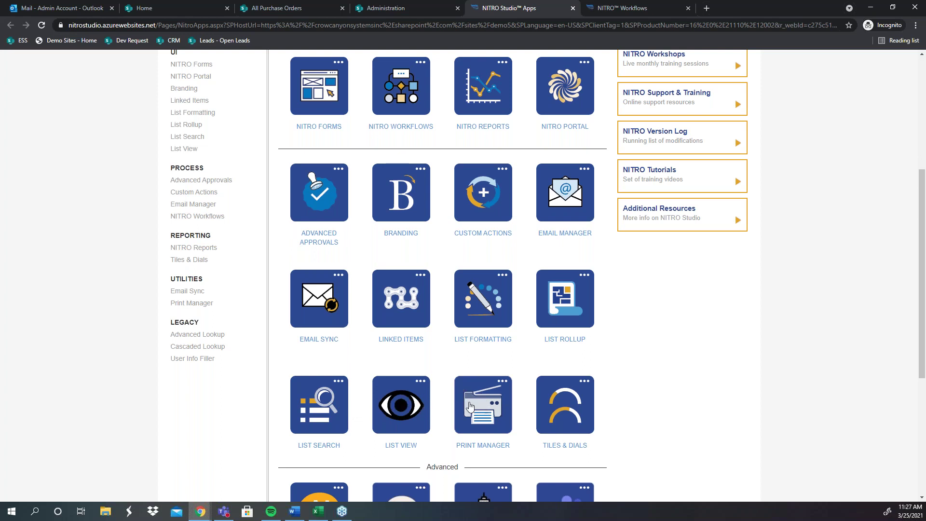
Step: Open Print Manager and start a New List Print Template
click(484, 392)
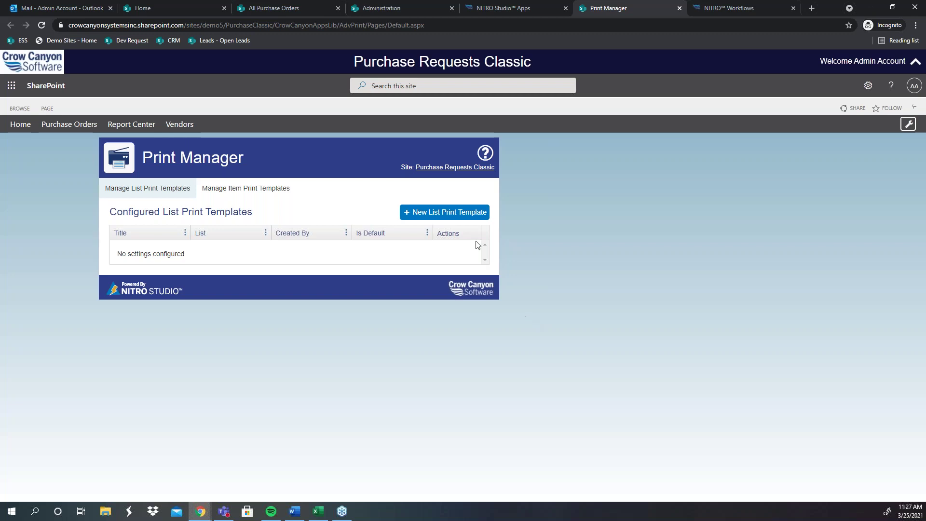
click(433, 213)
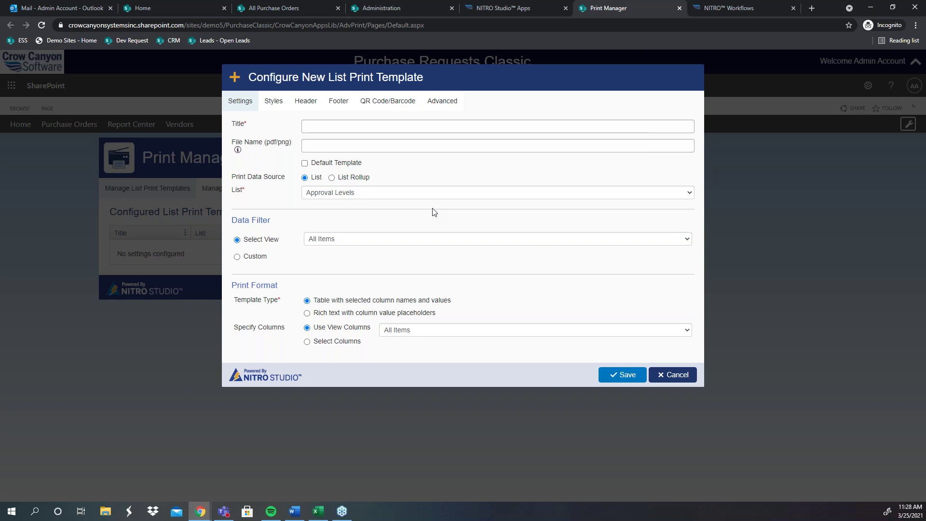
Step: Set the template to Custom filter and Rich text type, and inspect the footer's HTML source
drag(268, 256, 260, 256)
click(259, 255)
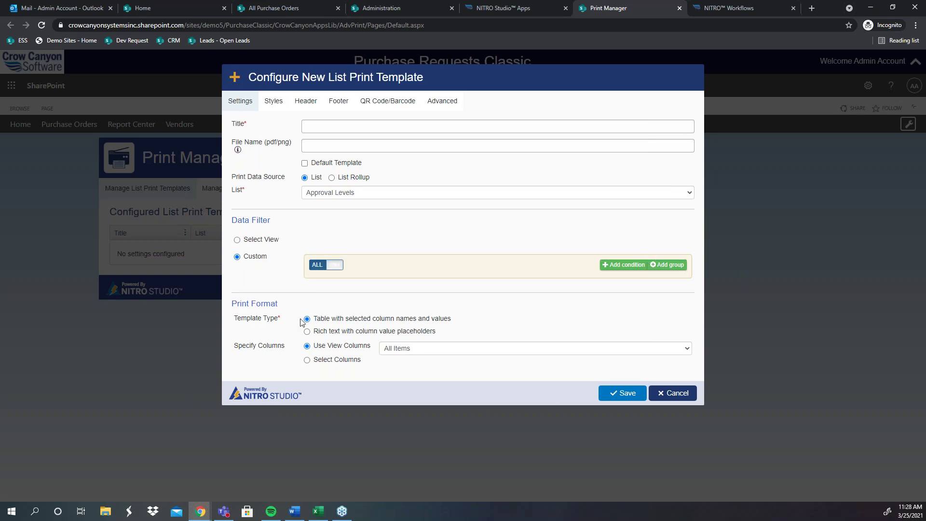
click(320, 332)
scroll(311, 270, down, 3)
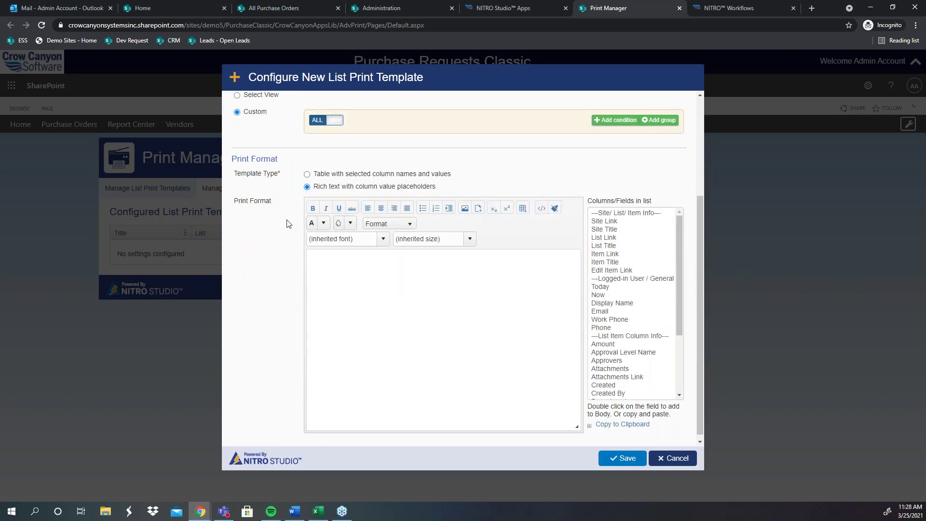
scroll(300, 215, down, 1)
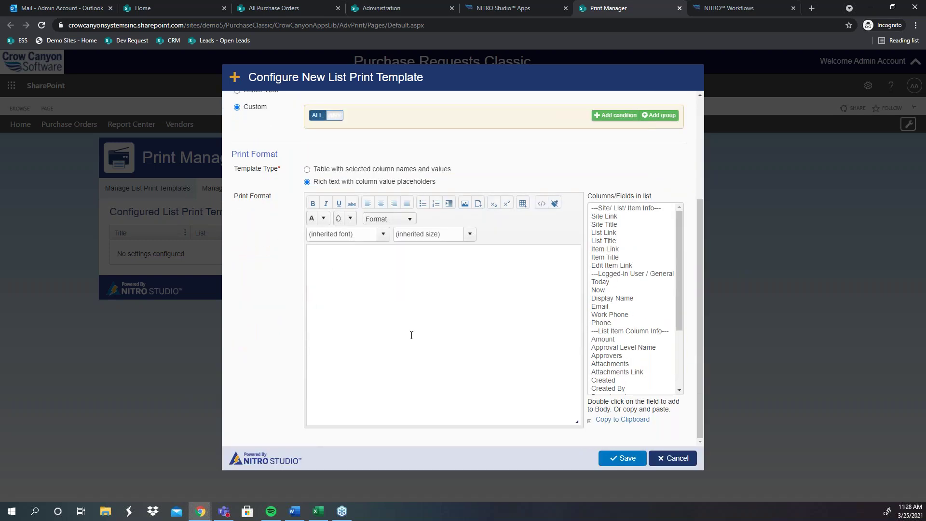
scroll(644, 356, down, 3)
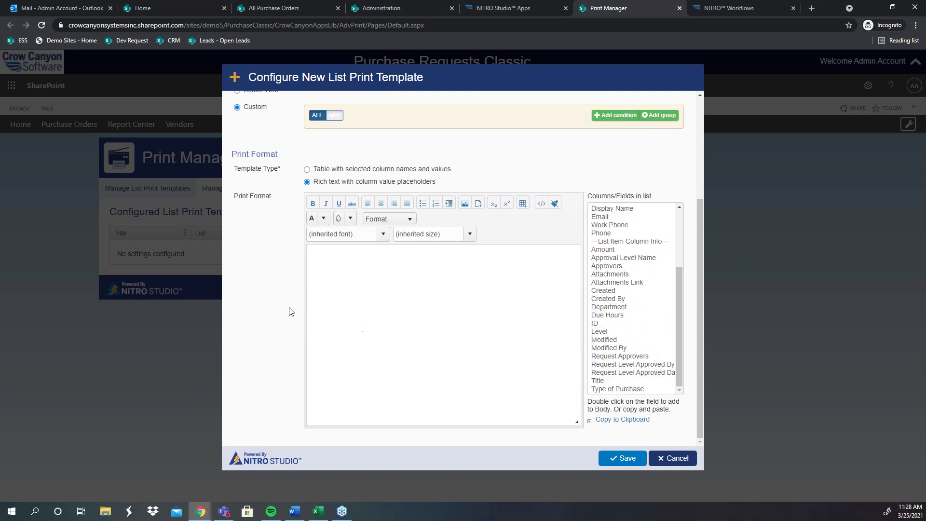
scroll(290, 311, up, 5)
click(276, 101)
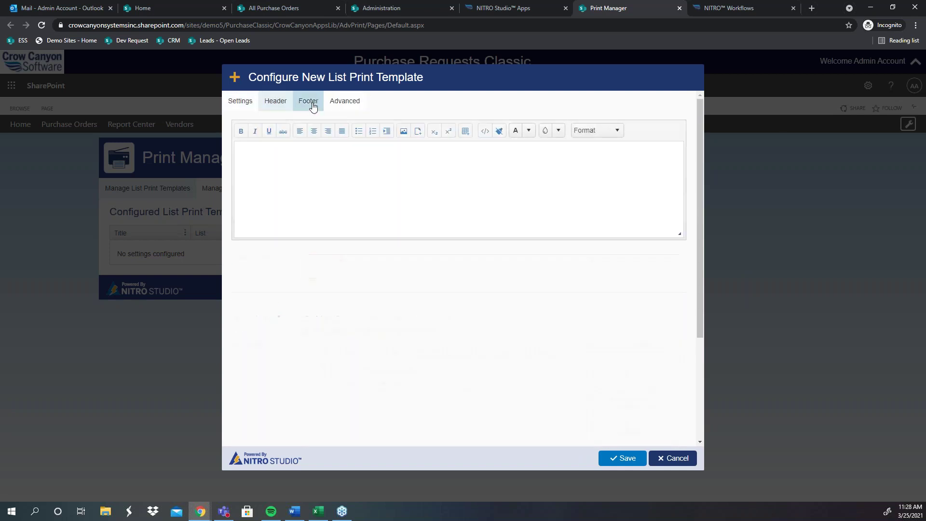
click(311, 102)
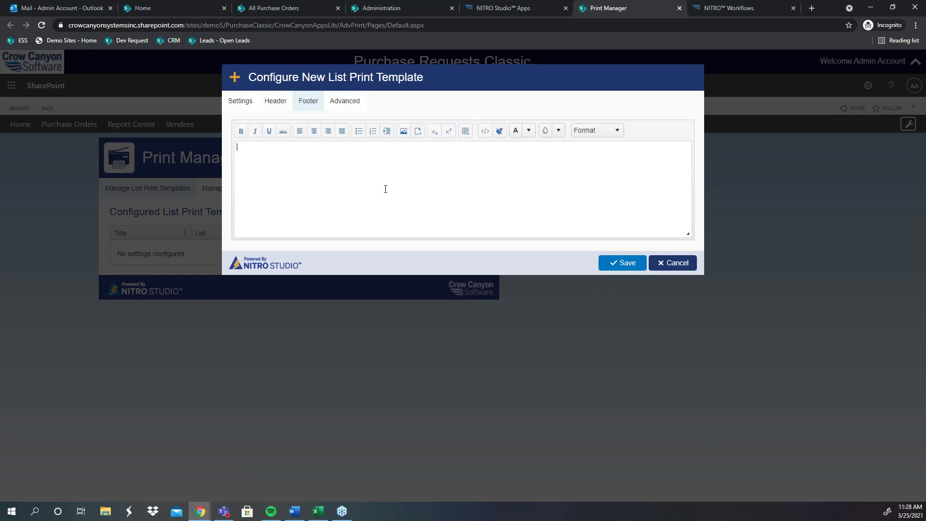
click(484, 131)
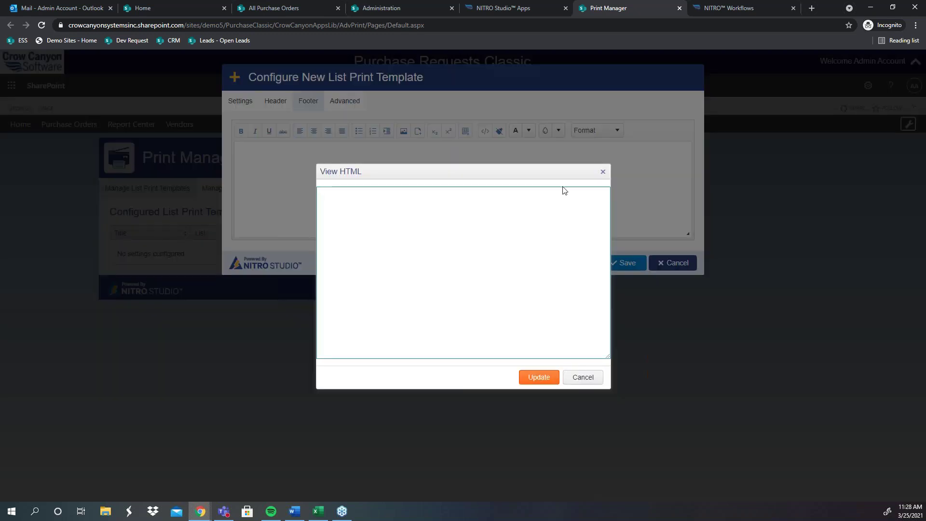
click(603, 173)
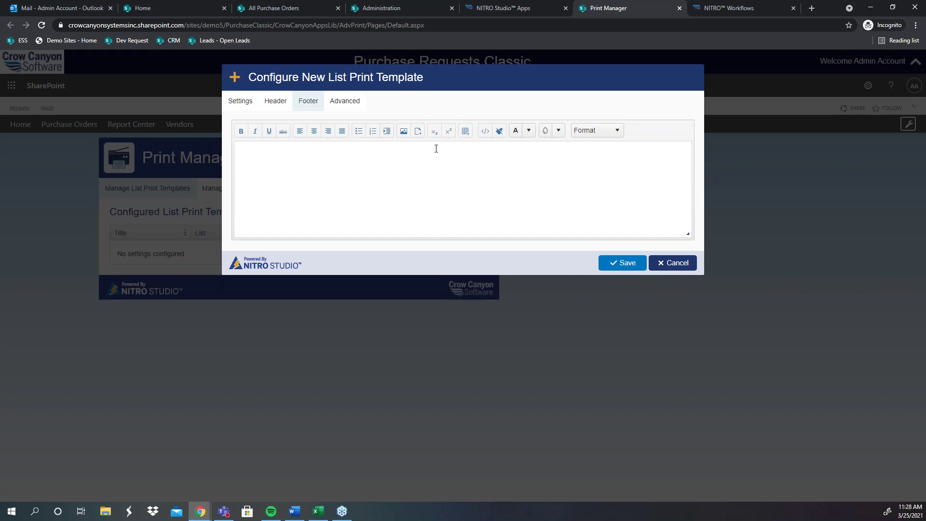
Step: Return to purchase order PO_2021_00011 and launch its print preview
click(198, 4)
click(270, 5)
click(337, 123)
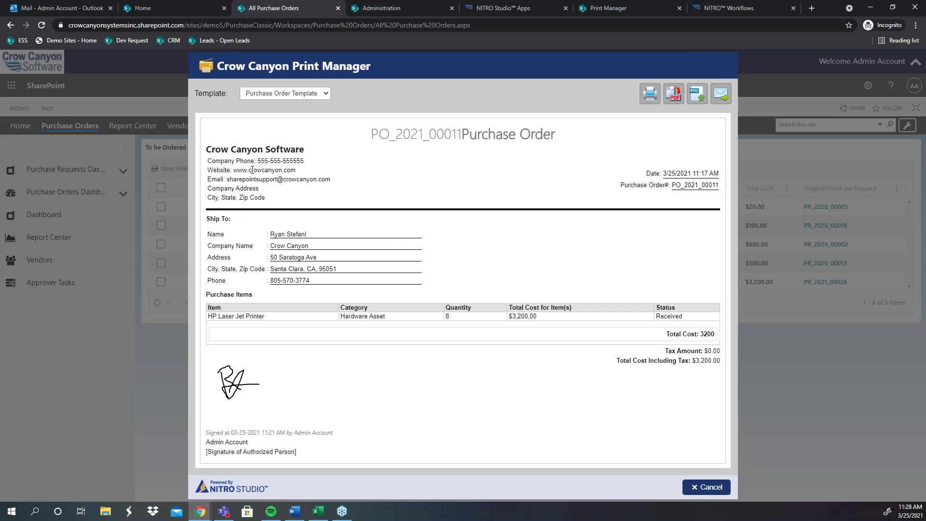
Step: Review the preview's date, PO number and signature block showing $3,200.00 total
drag(721, 185, 650, 172)
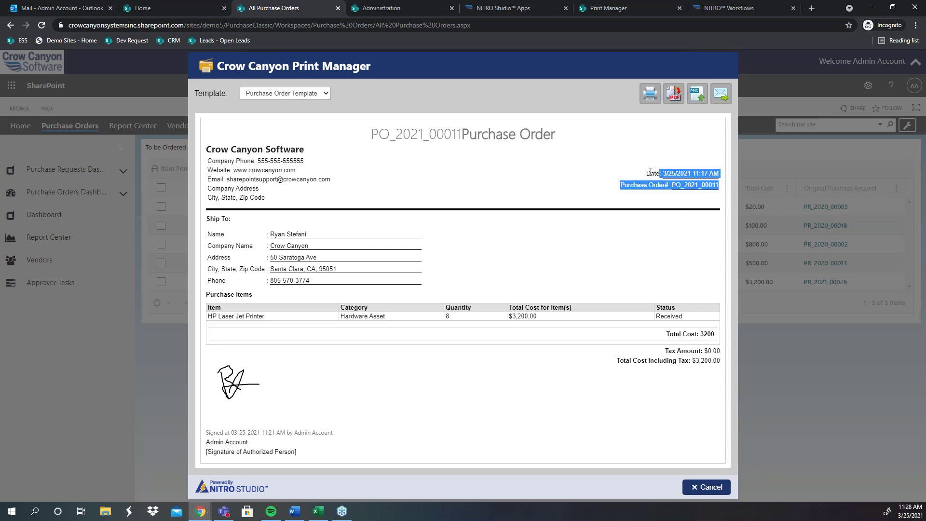
click(641, 172)
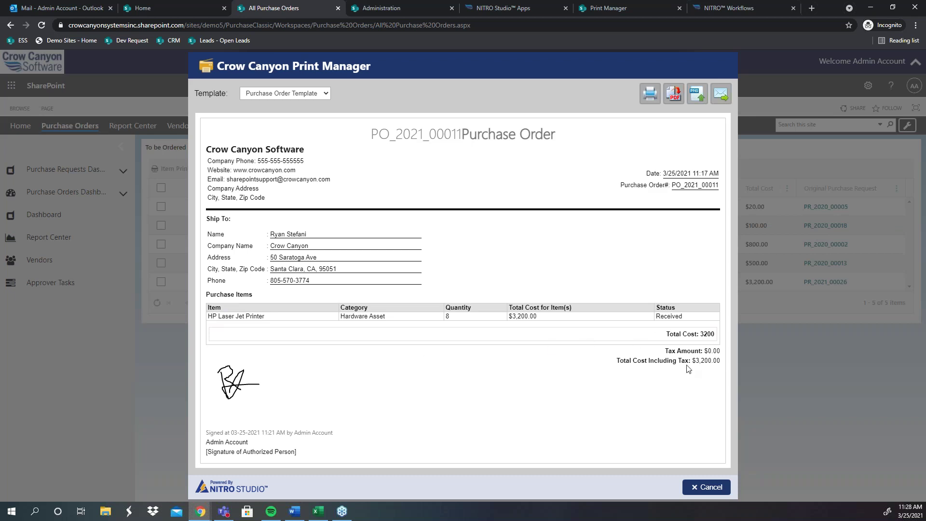
triple_click(277, 440)
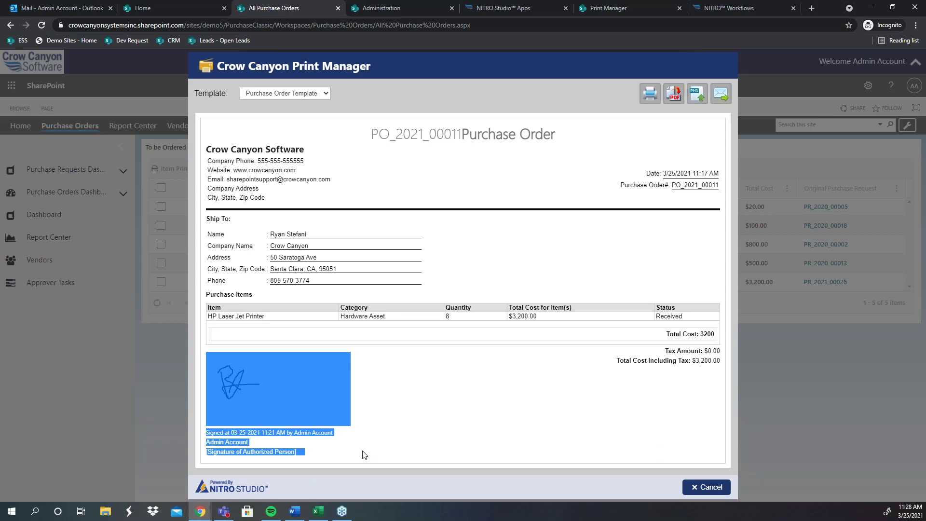
click(348, 434)
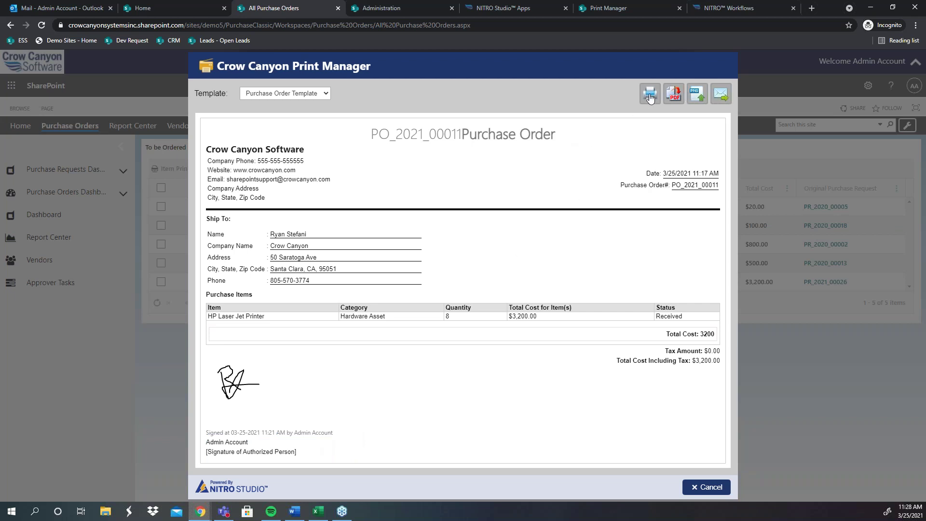
Step: Email PO_2021_00011 as a PDF to the ship-to contact's e-mail address, then close Print Manager
click(726, 94)
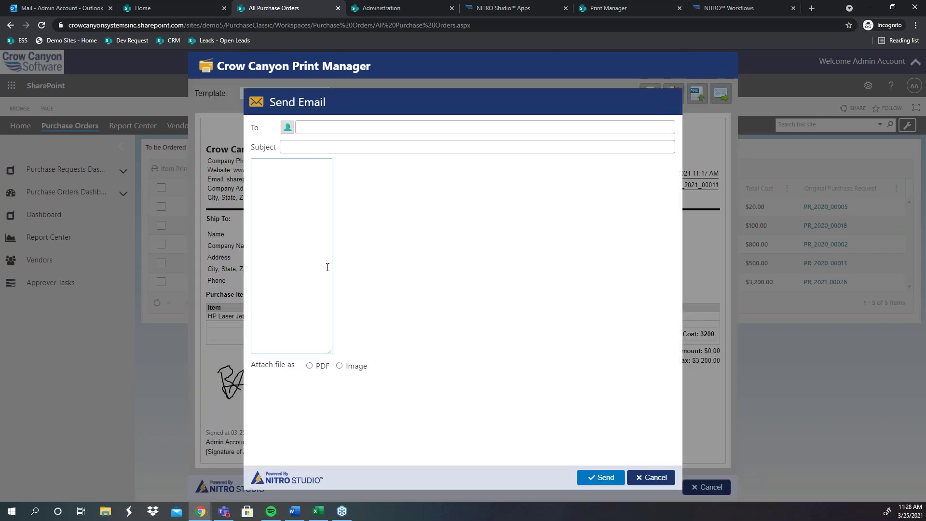
click(288, 127)
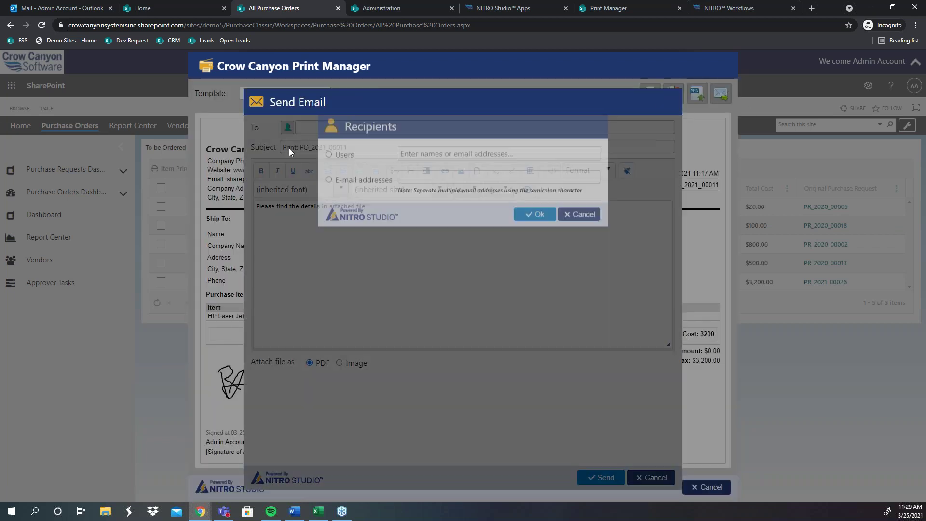
click(345, 194)
click(426, 191)
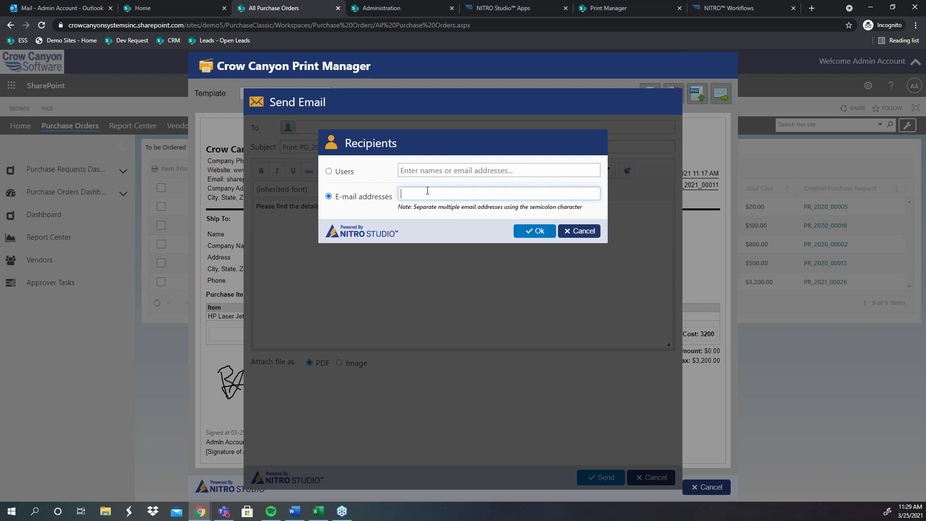
click(535, 231)
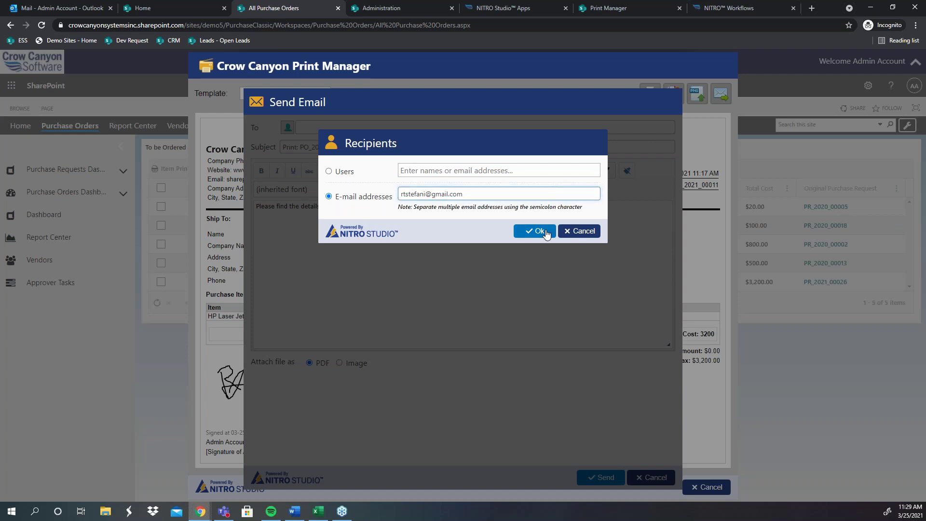
click(597, 478)
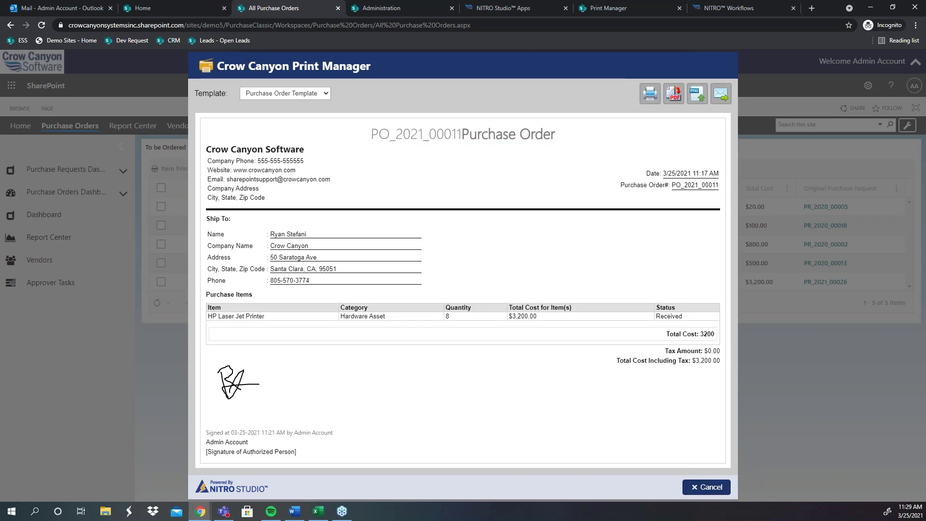
click(709, 487)
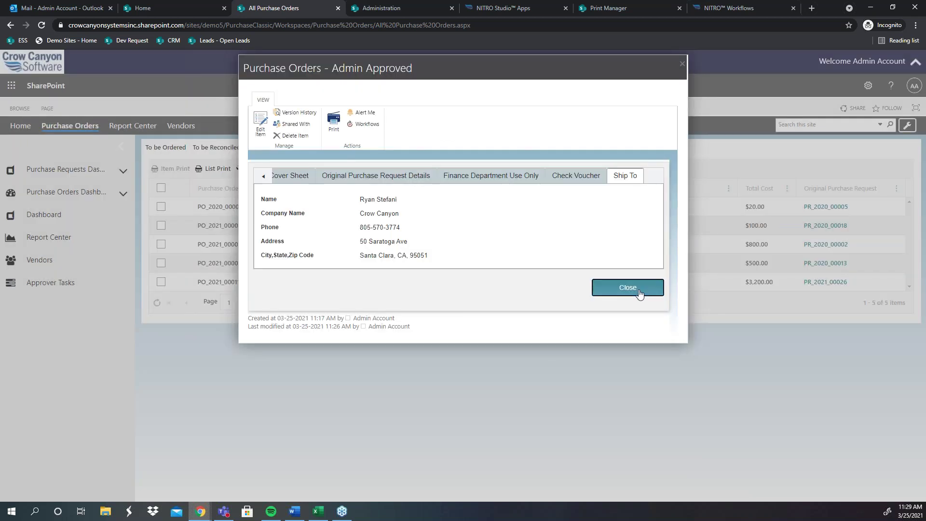
Step: Close the PO details, go to Vendors, widen Purchase Category and Vendor columns, start a new vendor
click(627, 287)
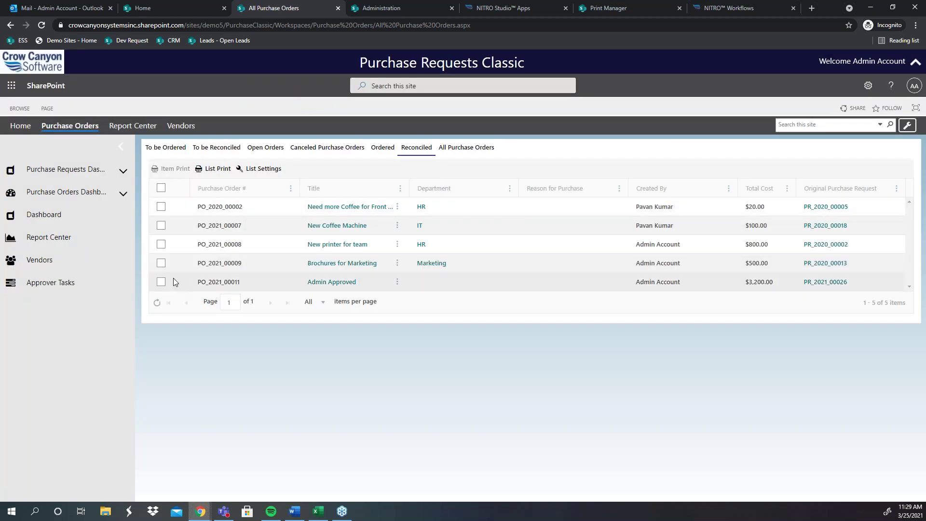
click(55, 266)
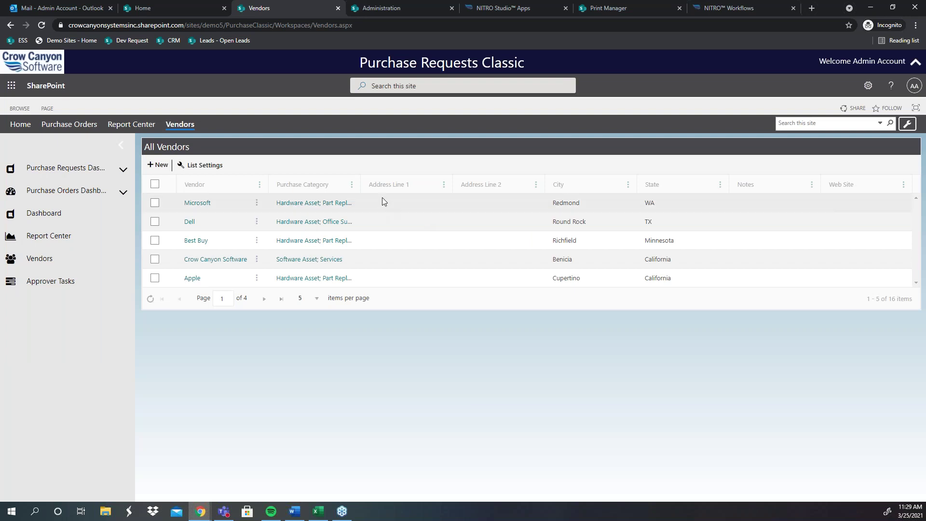
double_click(361, 187)
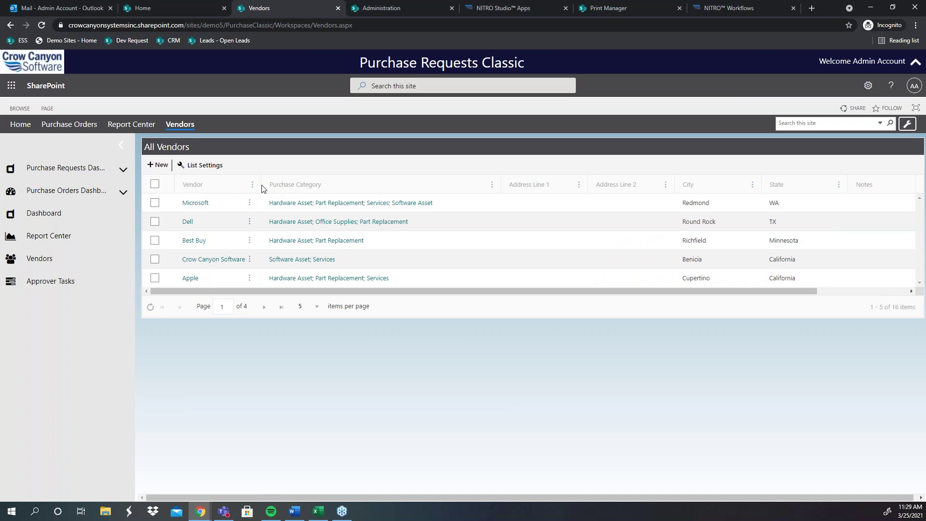
drag(260, 180, 314, 190)
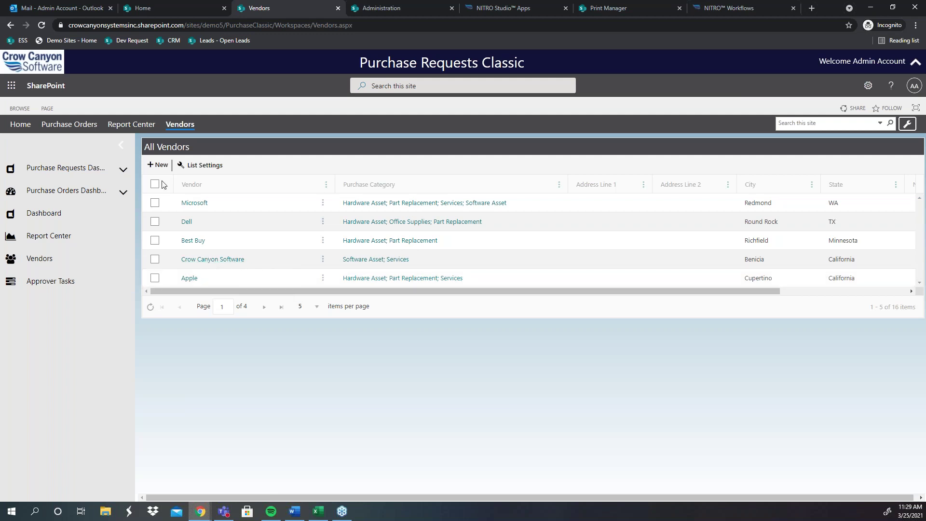
click(157, 164)
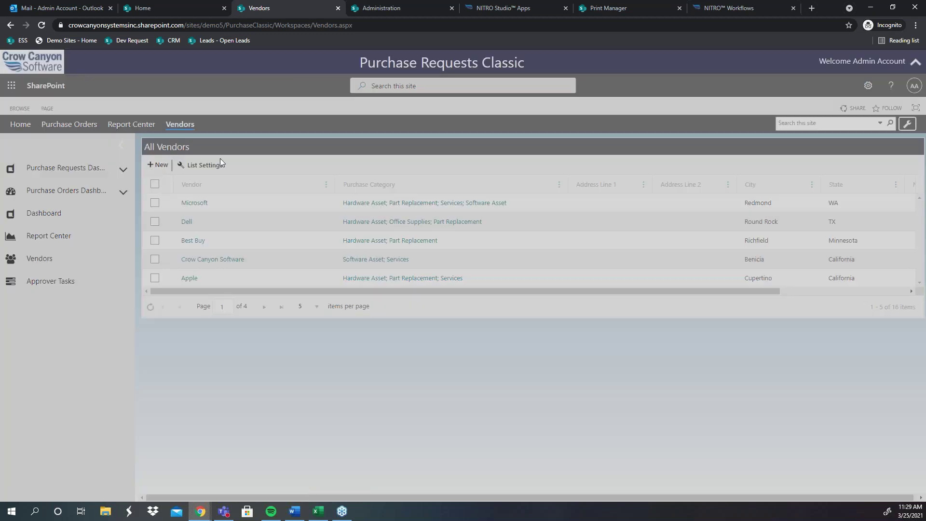
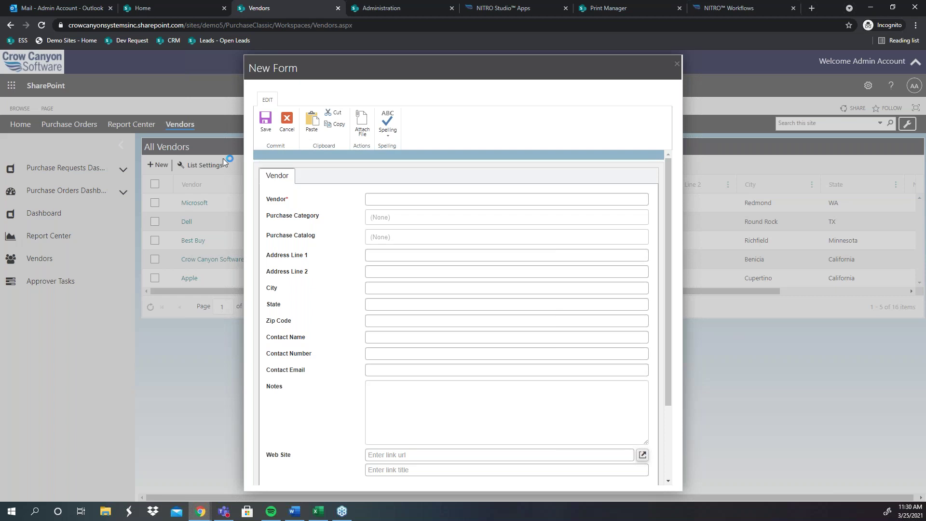
Step: Discard the new vendor form and expand the Purchase Requests dashboard links
click(677, 65)
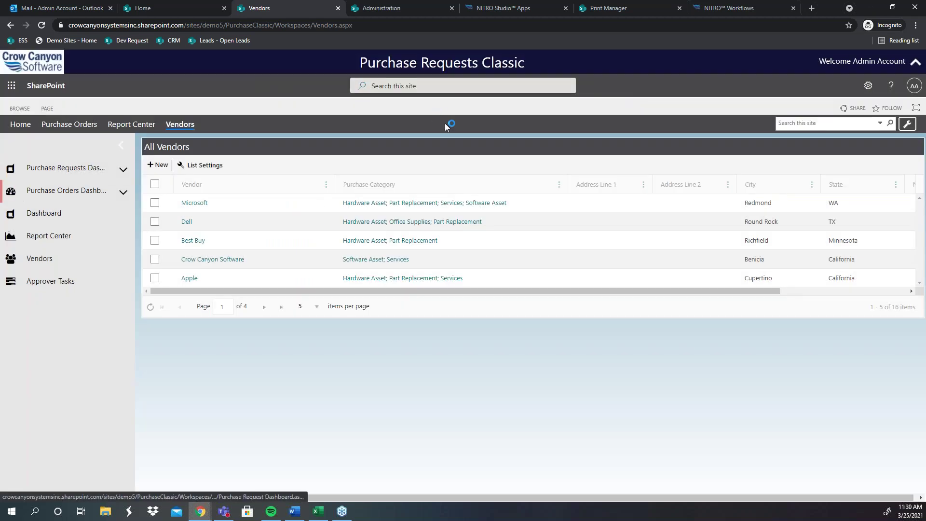
click(123, 170)
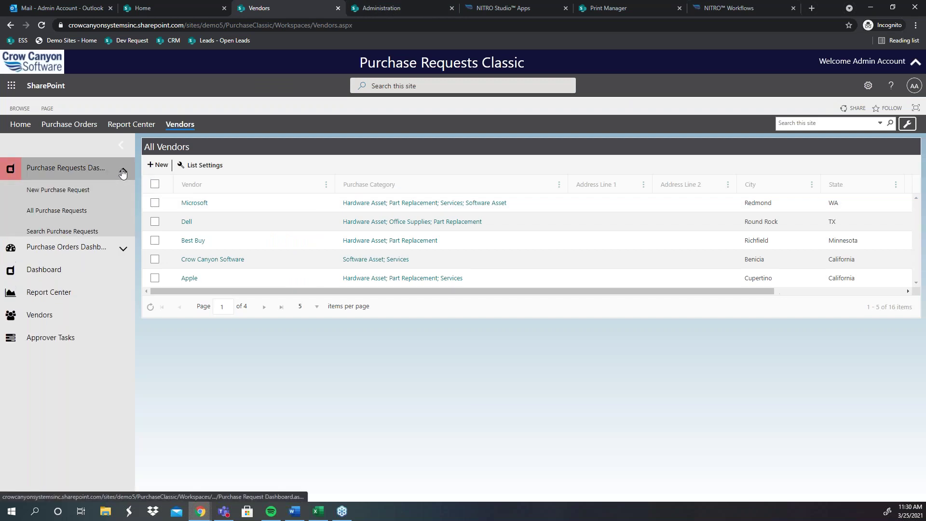
click(184, 10)
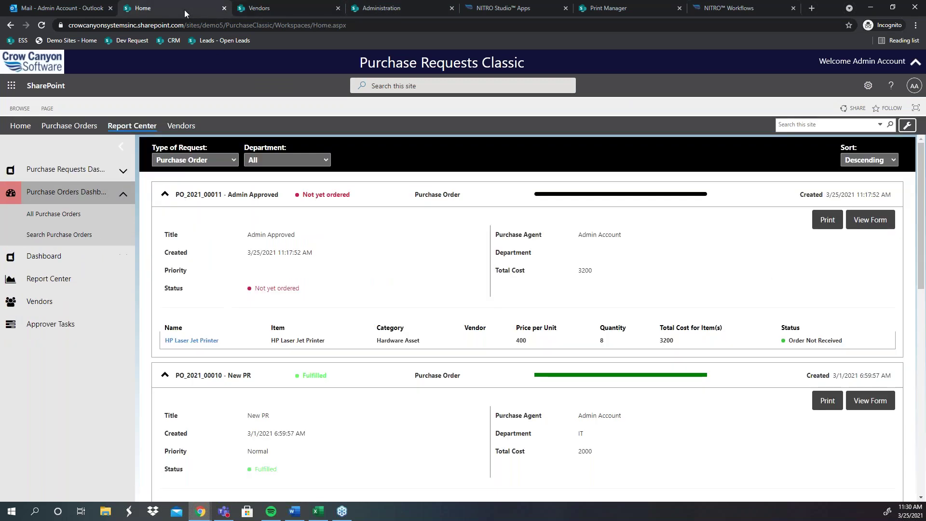
click(290, 8)
Step: Open Site contents from the Settings panel
click(868, 85)
right_click(810, 174)
key(Escape)
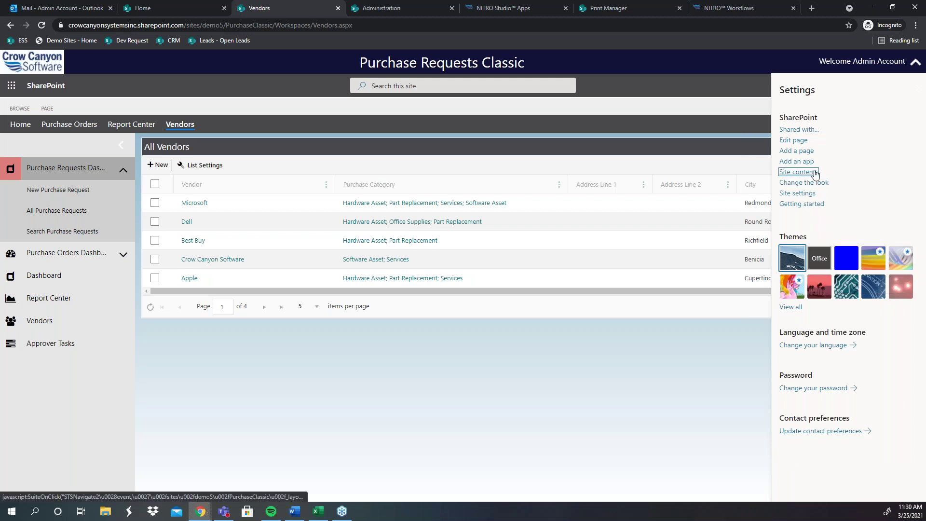
click(815, 172)
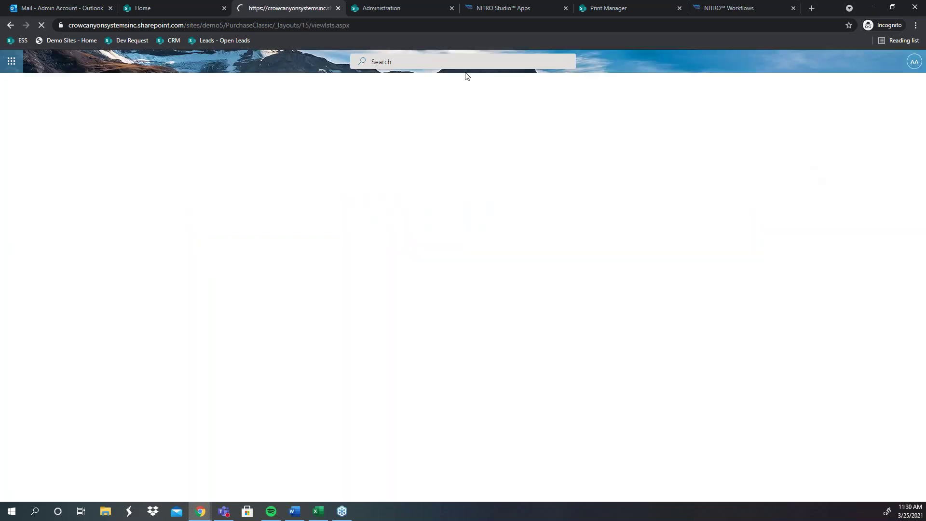
Step: Close the NITRO Workflows and Print Manager tabs, and open Purchase Requests in a new tab
click(729, 4)
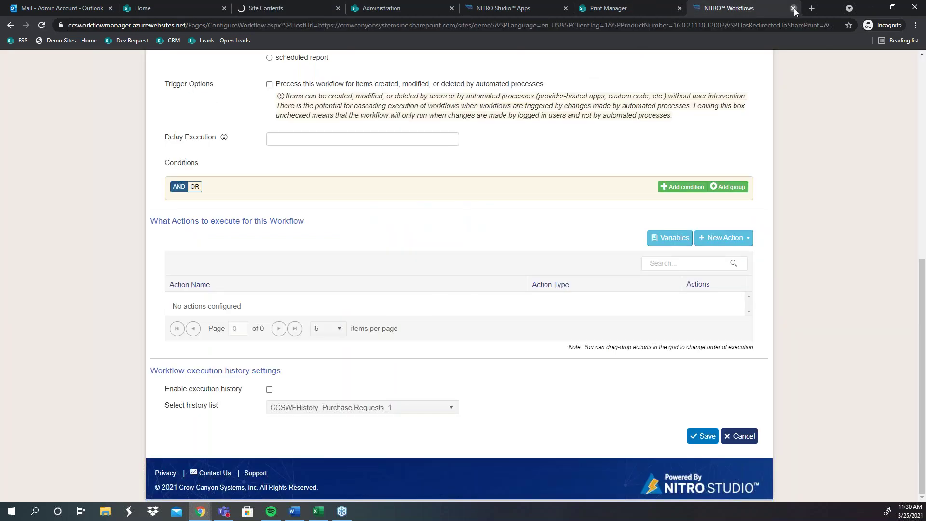
click(793, 8)
click(687, 9)
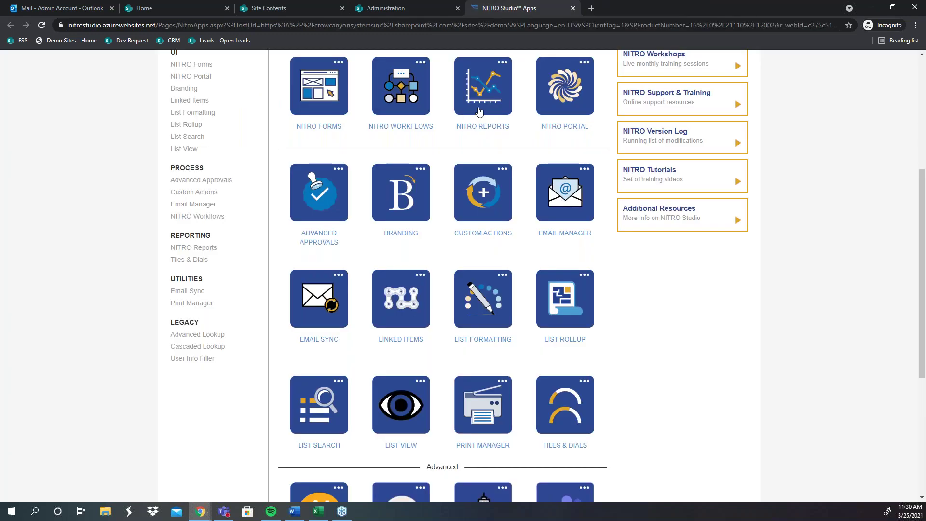
click(268, 7)
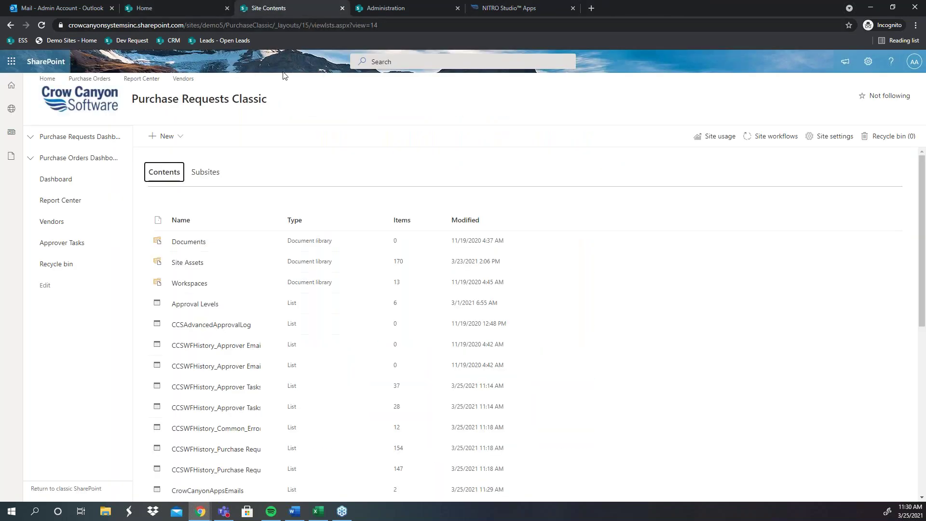
scroll(210, 250, down, 5)
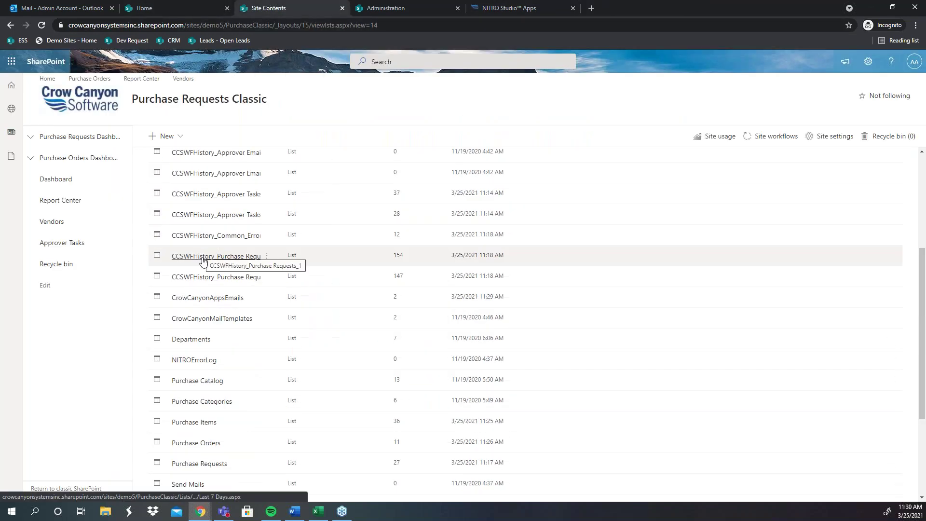
click(199, 415)
click(185, 9)
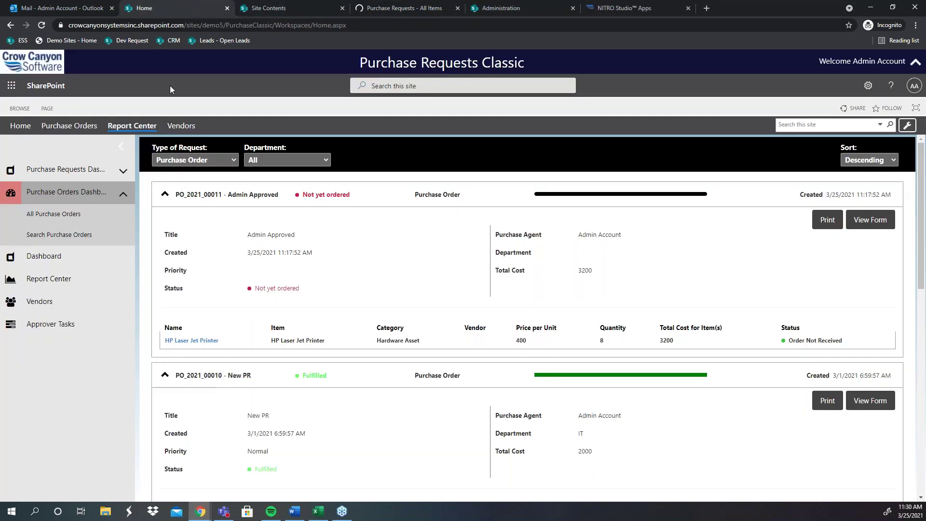
Step: In Report Center, view the Items with Errors and Purchase Orders by Department and Month charts
click(124, 127)
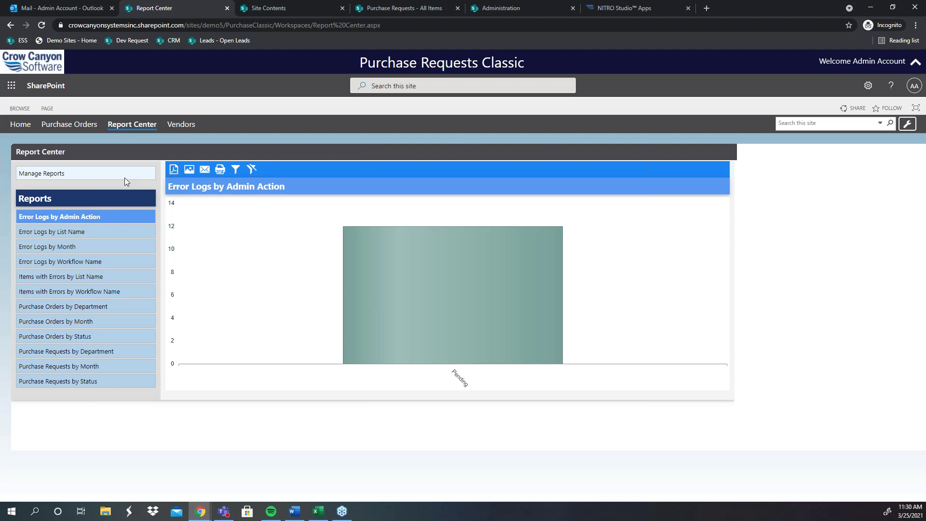
click(82, 276)
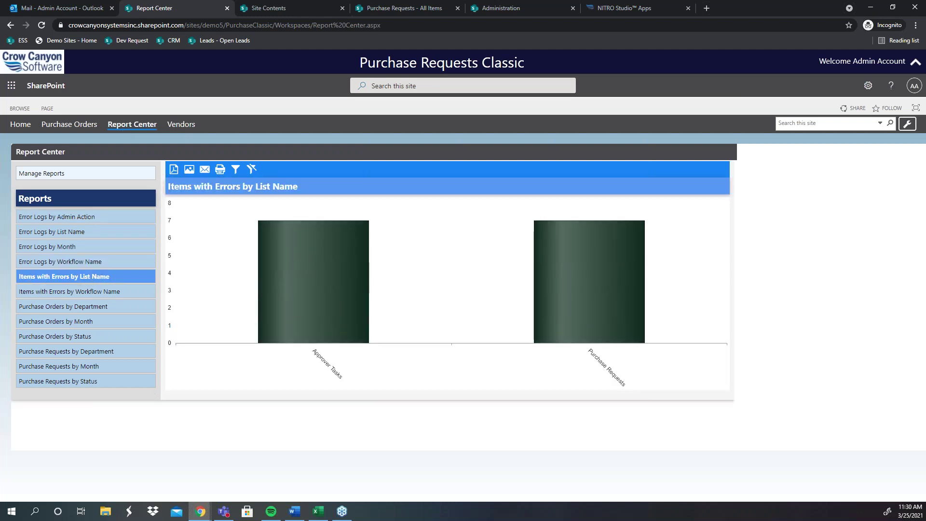
click(73, 307)
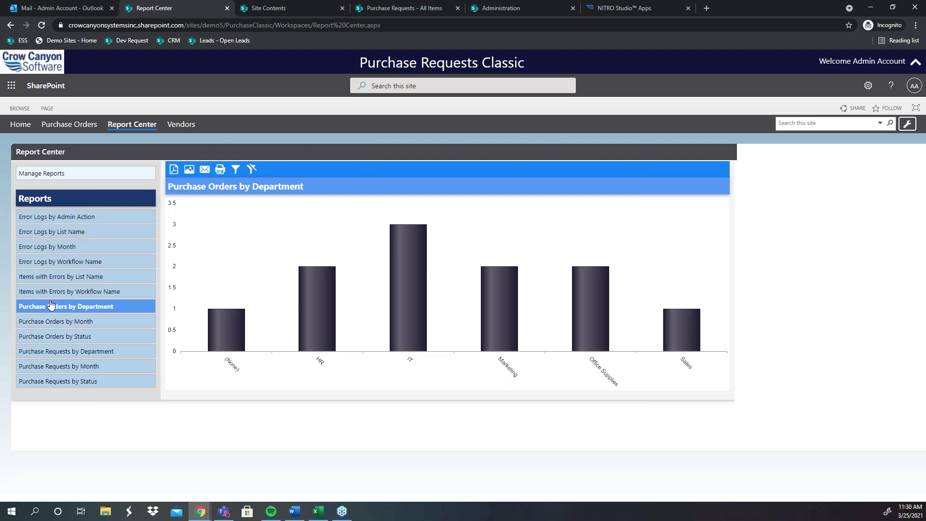
click(54, 327)
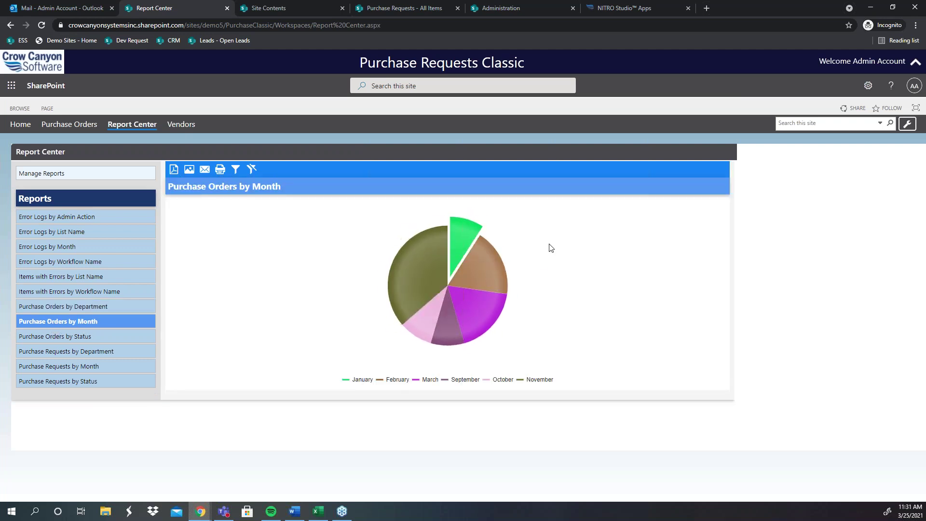
Step: View the Purchase Requests by Status and by Department charts, then open Manage Reports
right_click(73, 385)
click(41, 383)
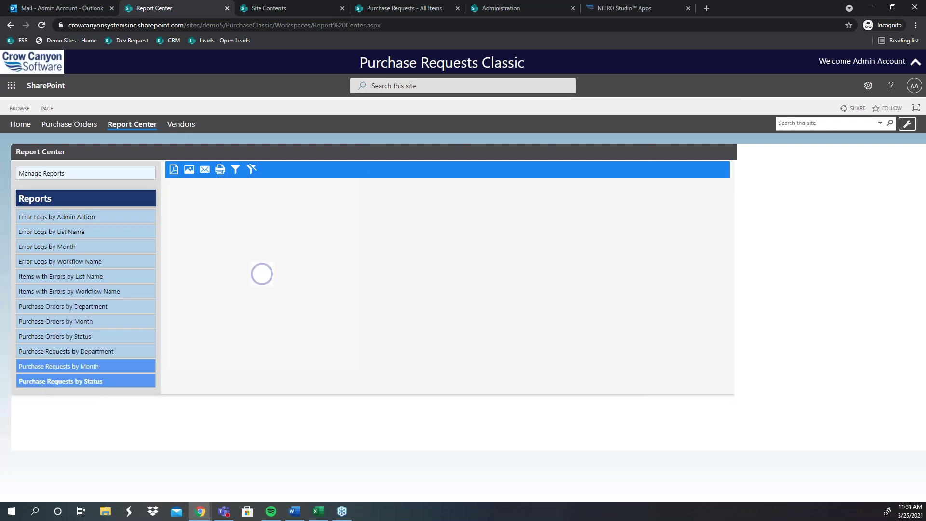
click(55, 352)
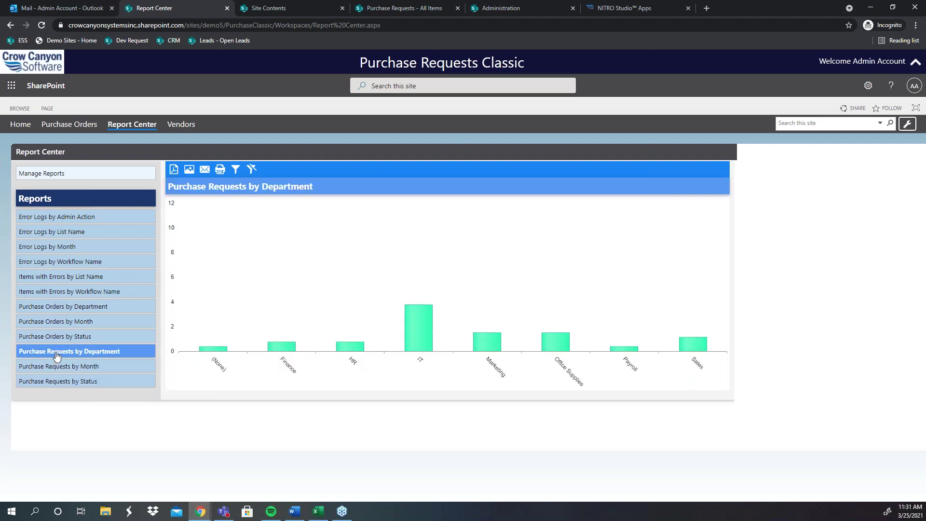
click(76, 179)
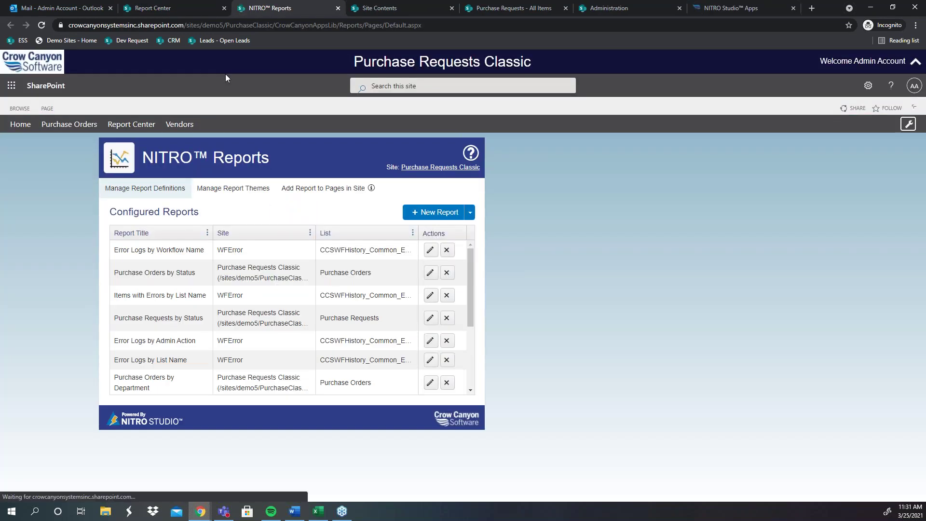
Step: Preview the Purchase Requests by Month report with All Open Purchase Requests added as a view
scroll(290, 314, down, 3)
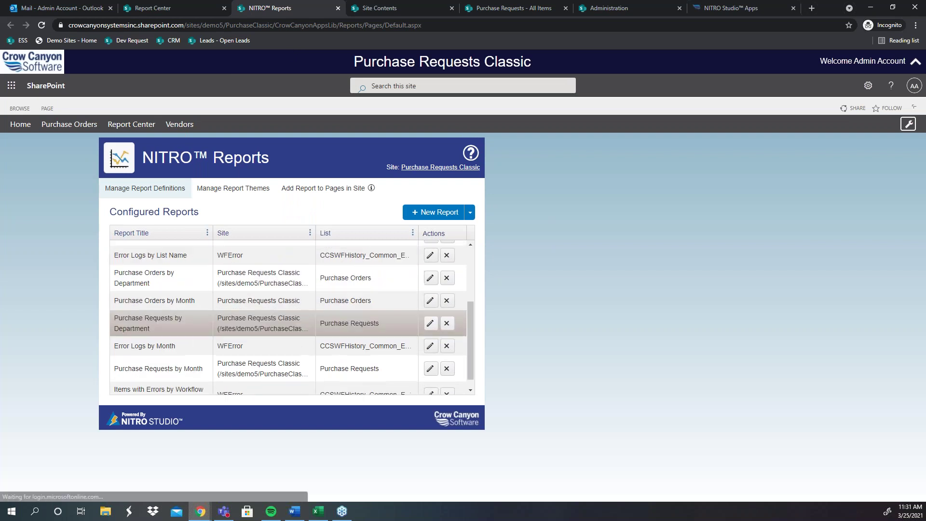
click(429, 356)
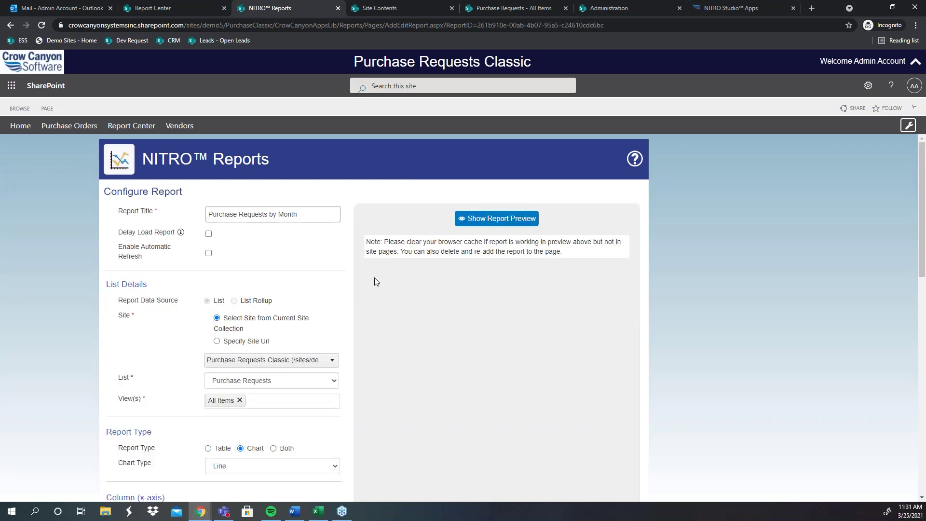
click(486, 218)
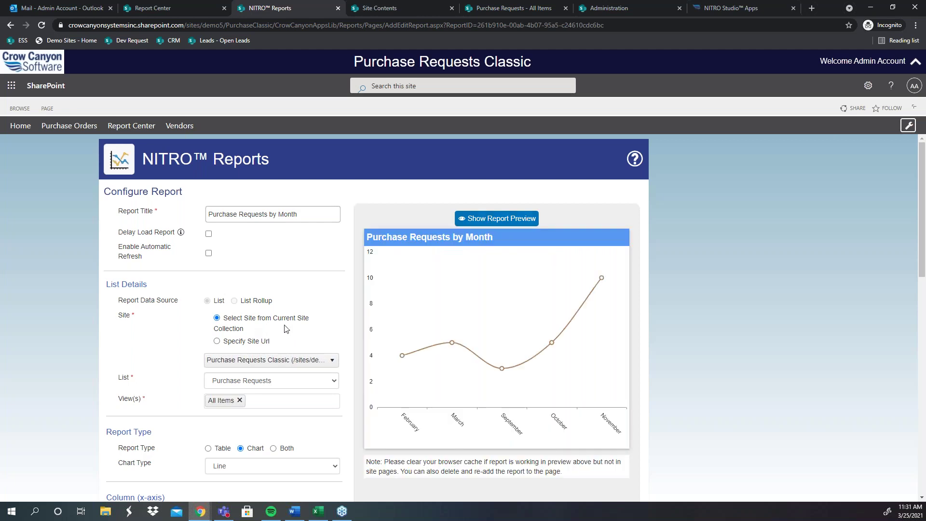
scroll(331, 309, down, 2)
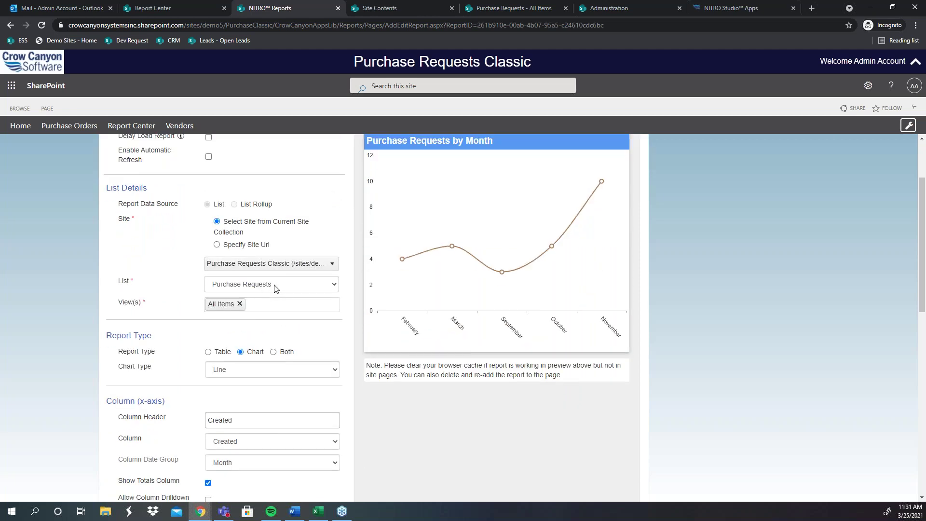
click(246, 303)
scroll(259, 371, down, 2)
scroll(259, 371, down, 2)
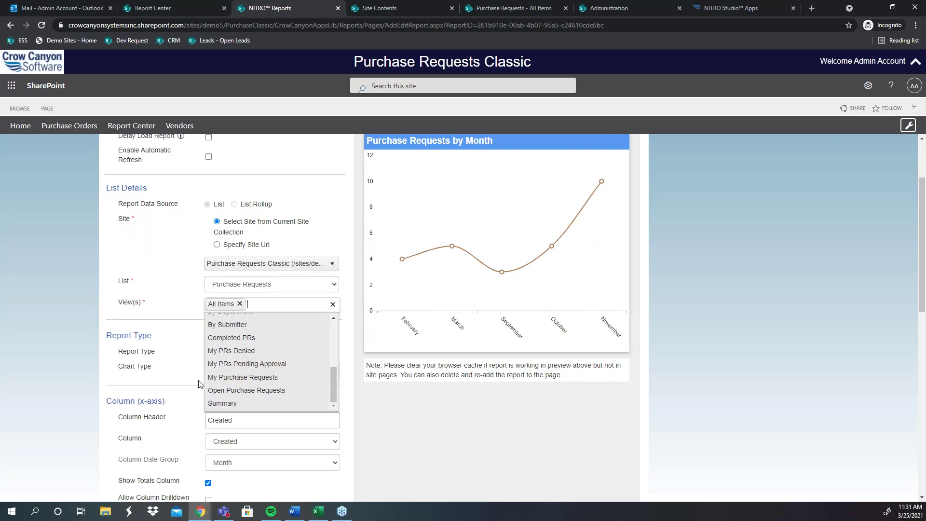
scroll(303, 385, up, 2)
scroll(289, 384, up, 3)
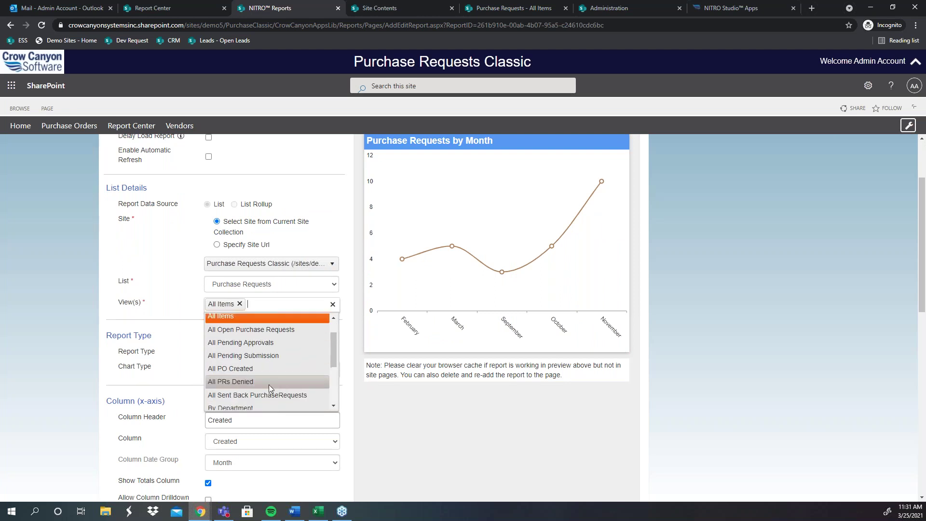
click(282, 329)
click(164, 318)
scroll(544, 259, up, 1)
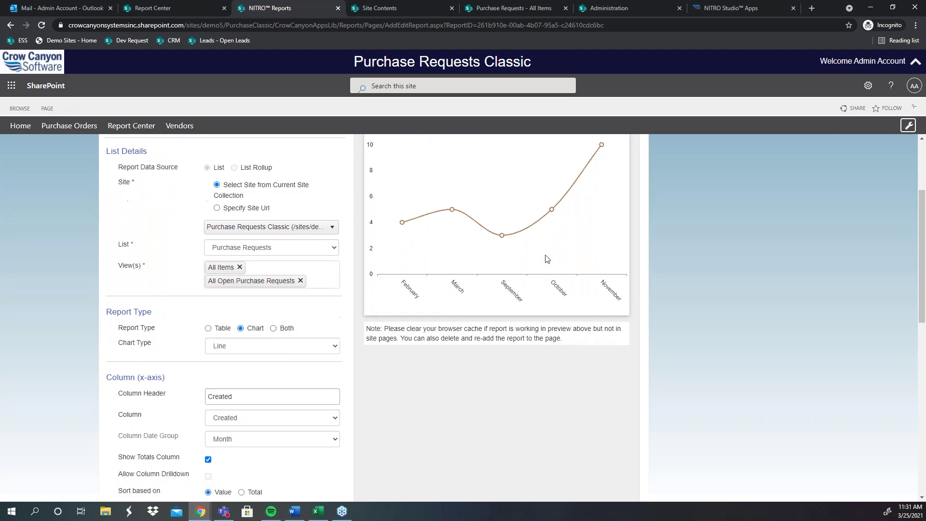
click(511, 174)
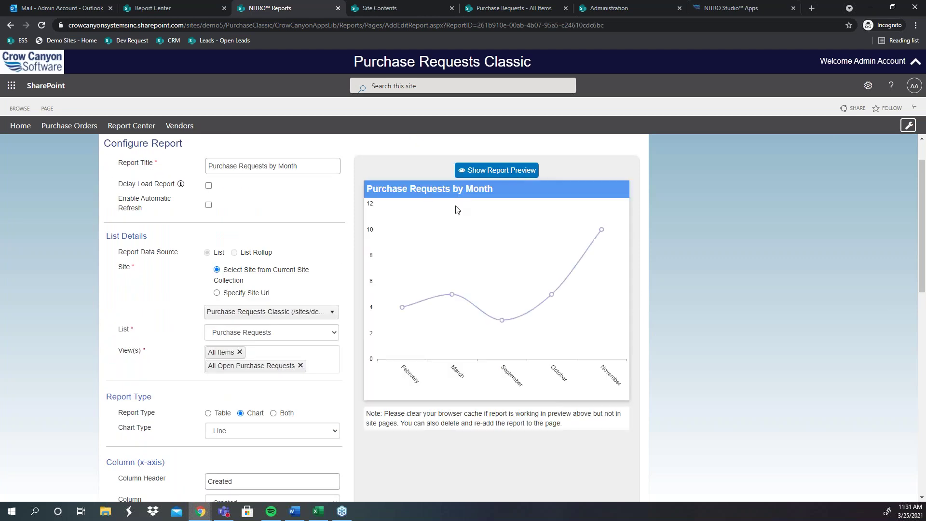
Step: Redraw the preview as a line chart, then as bars with both chart and data table
scroll(217, 347, down, 1)
click(254, 381)
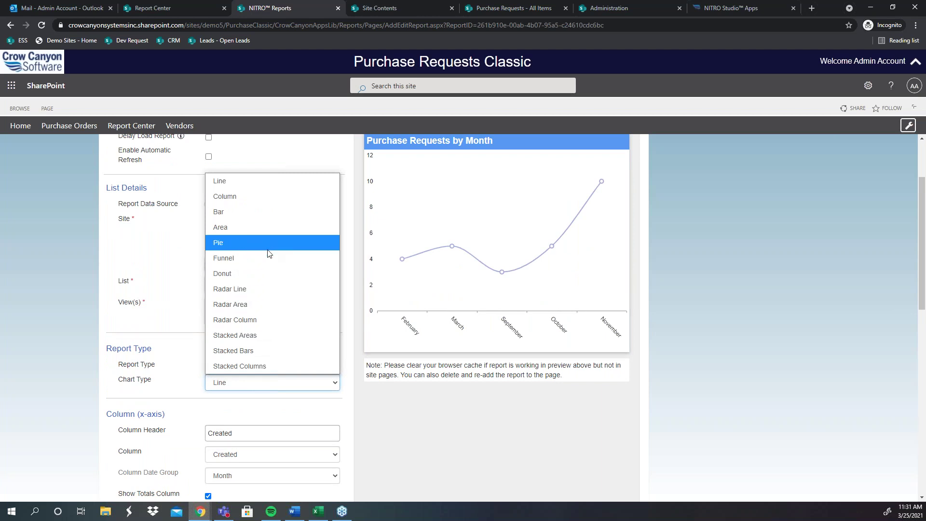
click(293, 182)
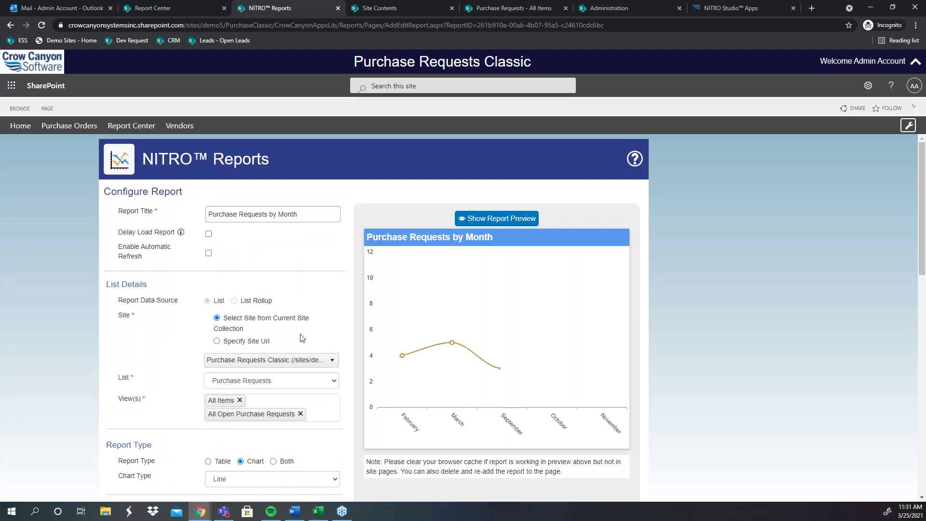
click(302, 430)
click(243, 261)
click(478, 174)
scroll(202, 338, down, 1)
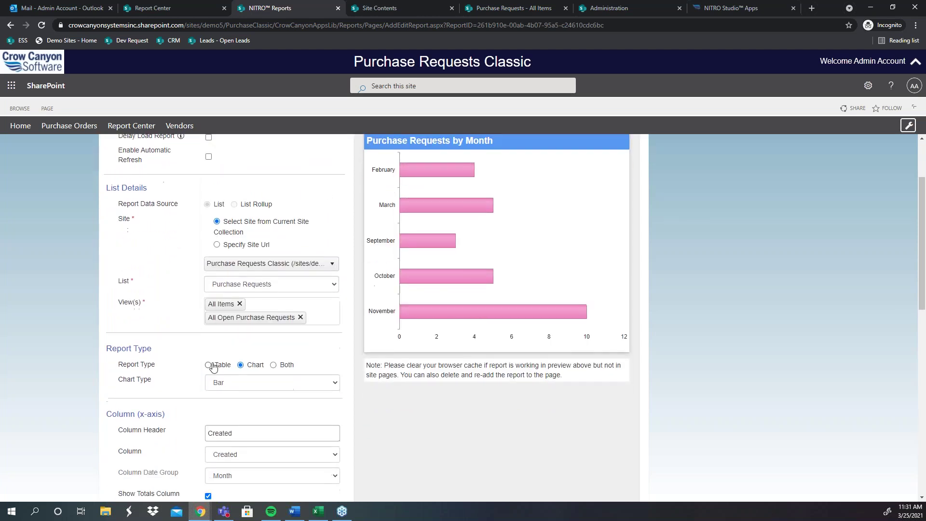
scroll(459, 302, up, 2)
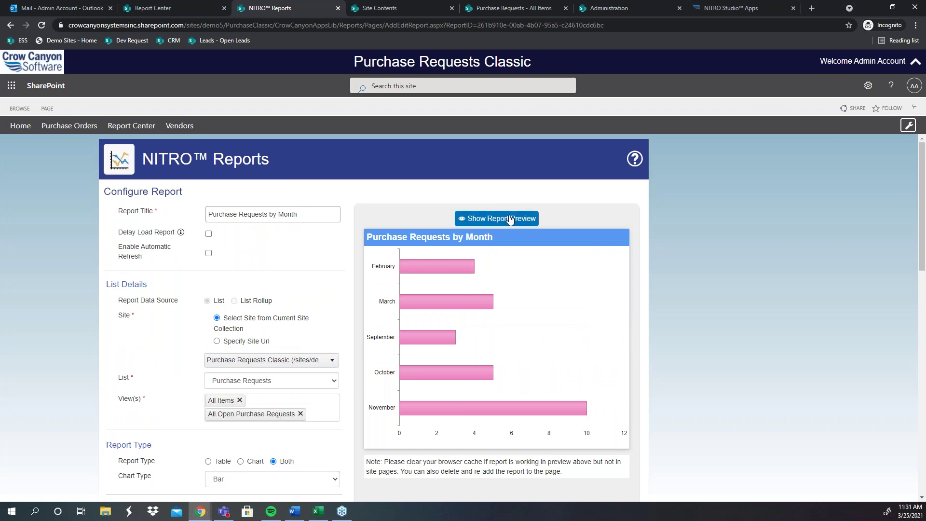
click(504, 218)
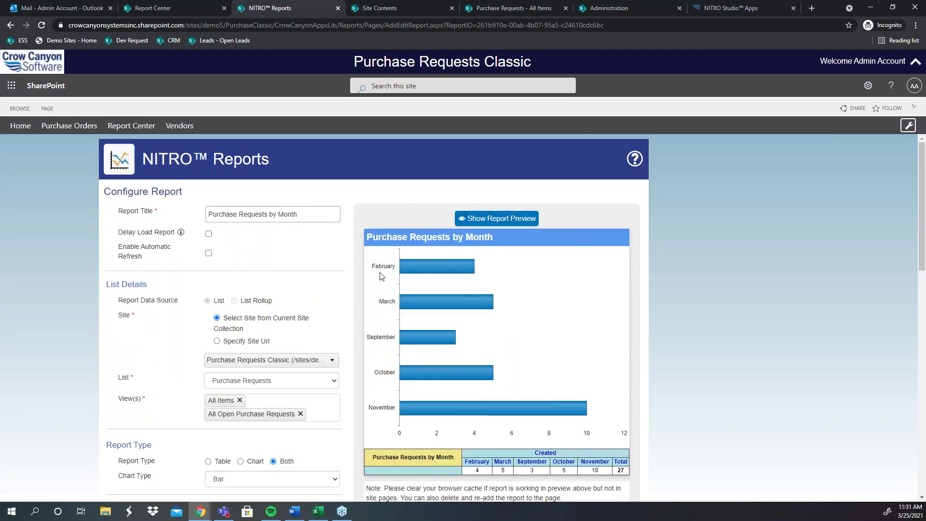
Step: Highlight the Chart Type and Column labels, then open and cancel the Add/Edit Script editor
scroll(274, 328, down, 4)
scroll(250, 299, down, 3)
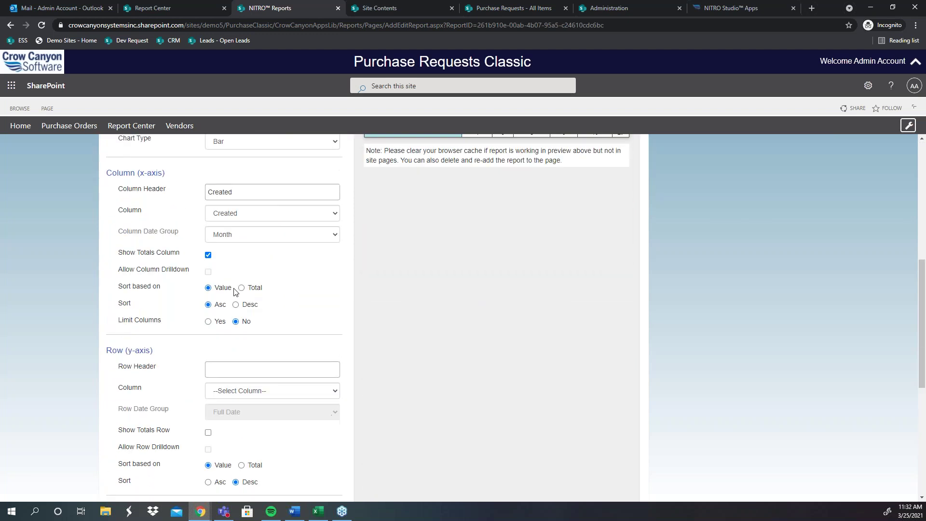
drag(164, 173, 92, 140)
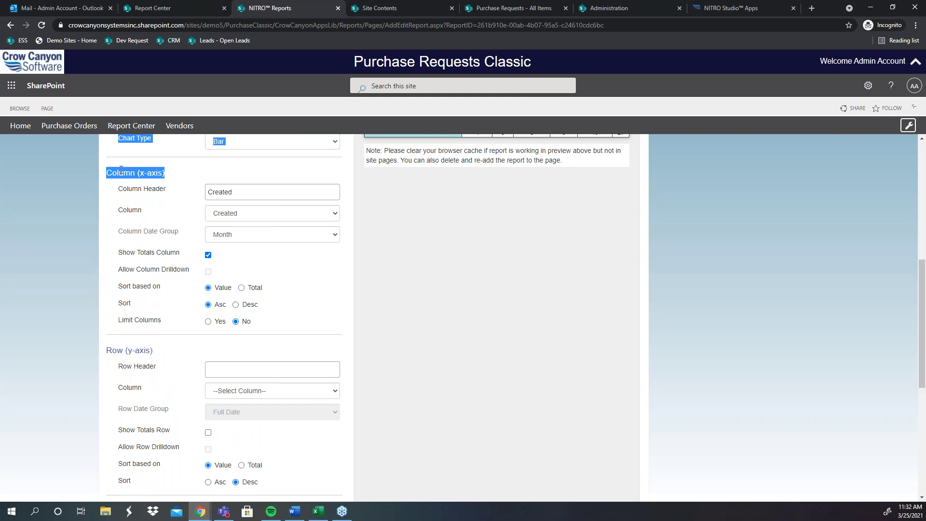
click(175, 180)
scroll(224, 347, down, 4)
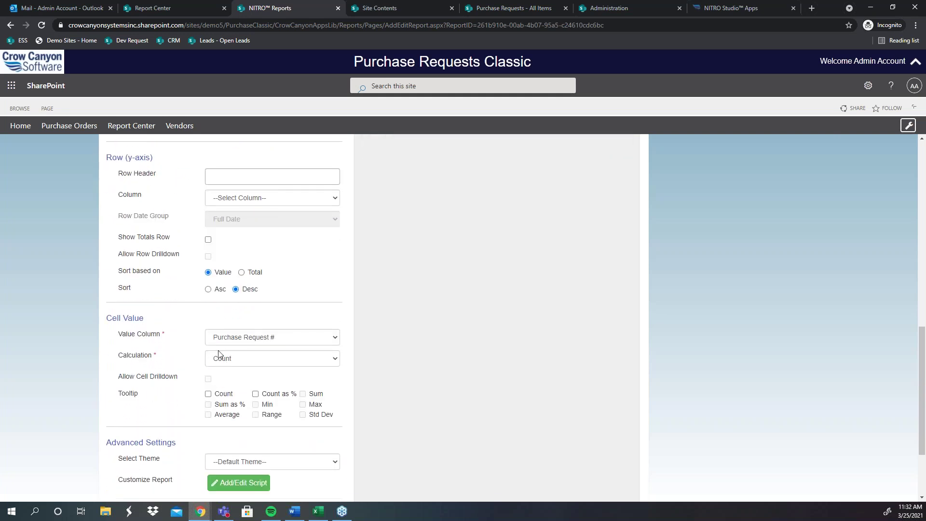
scroll(201, 291, up, 1)
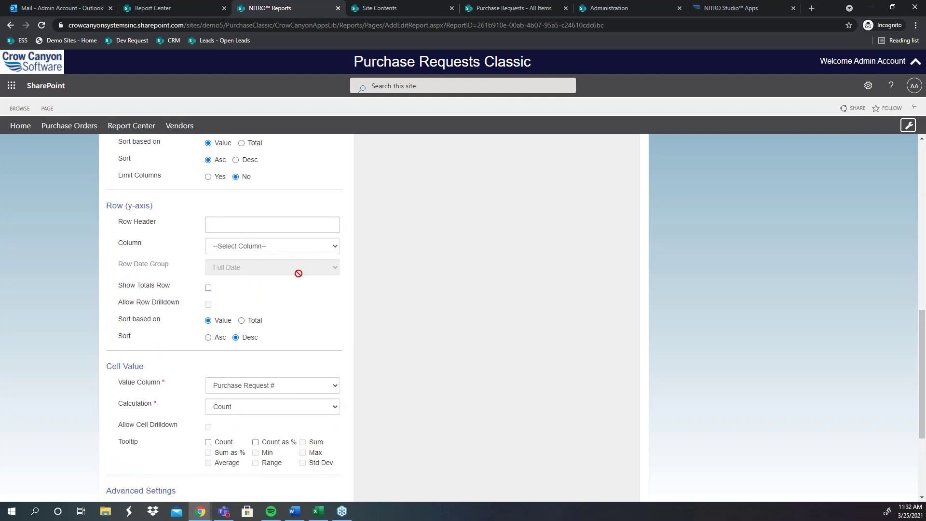
scroll(298, 273, down, 3)
click(260, 369)
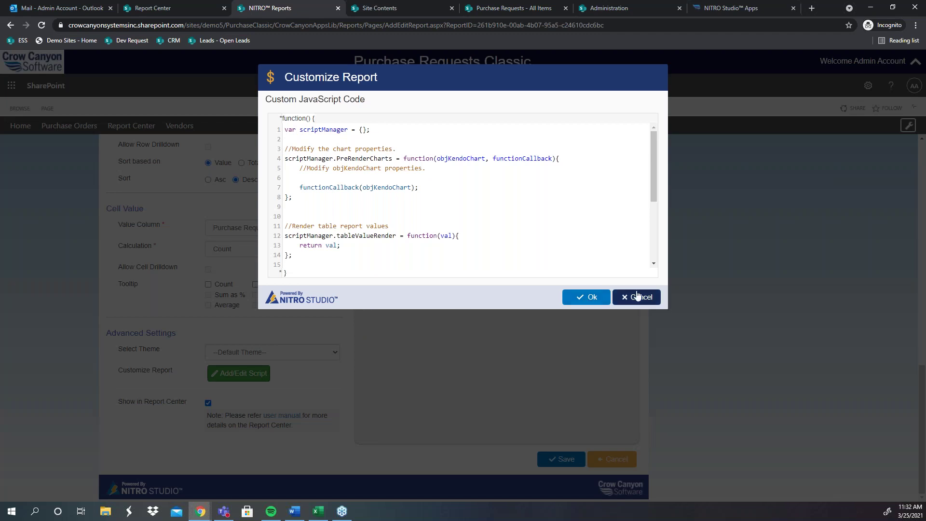
click(632, 304)
Step: Glance at the report themes list and return to the Purchase Request Dashboard home
click(230, 352)
click(289, 350)
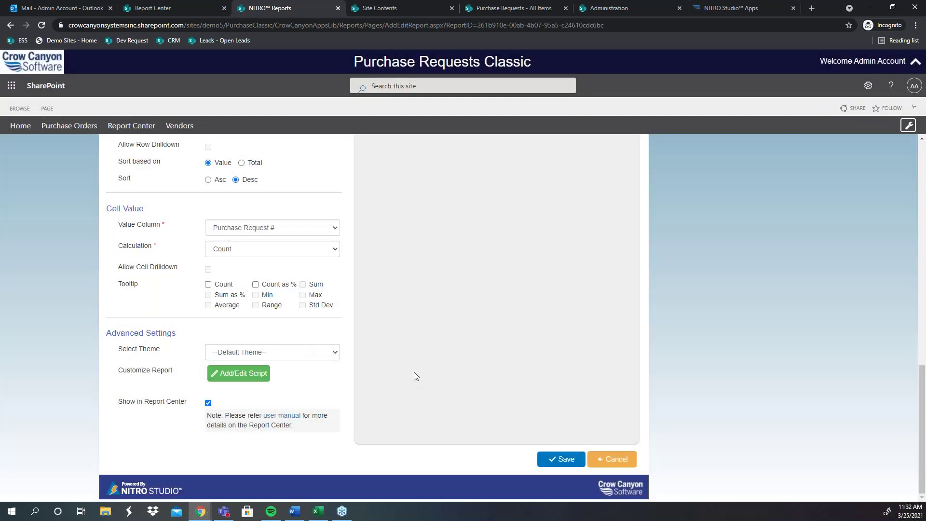
scroll(434, 372, up, 2)
scroll(469, 366, up, 10)
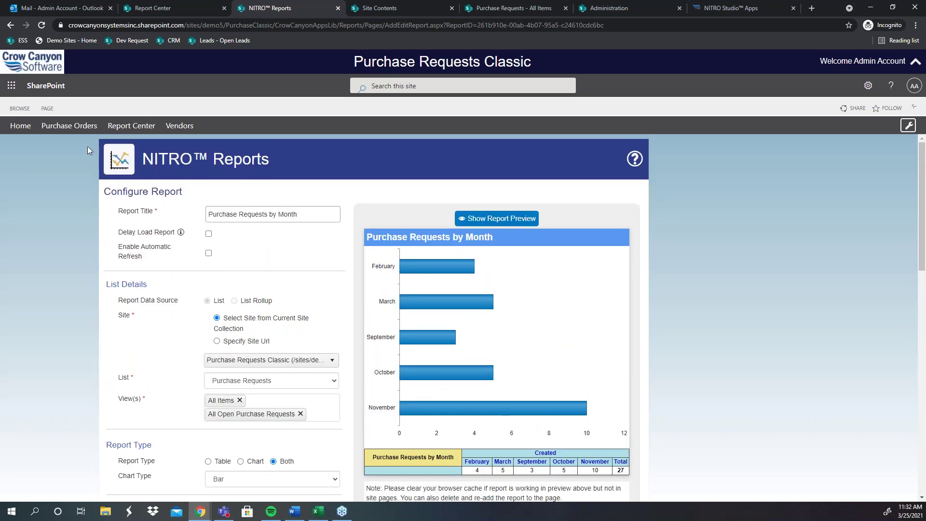
click(28, 127)
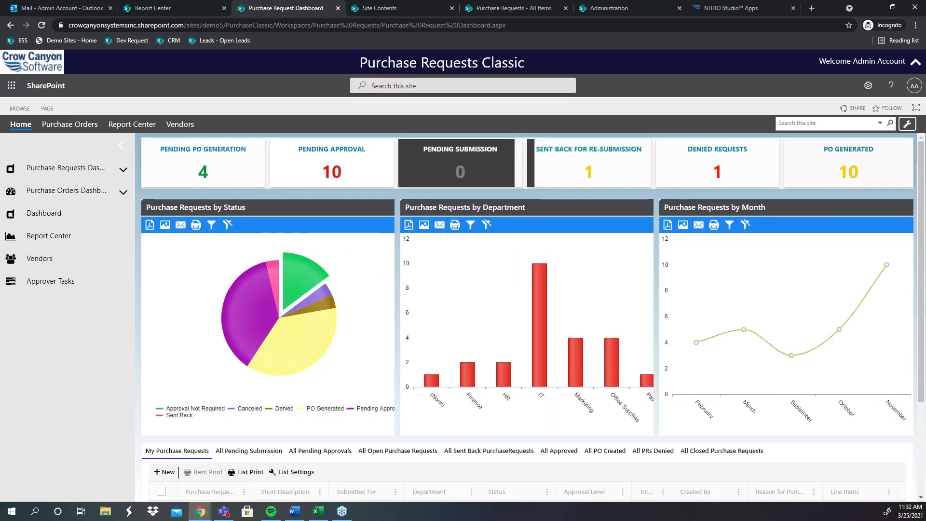
Step: Look over the NITRO Studio apps page and go back to the Purchase Request Dashboard
click(738, 8)
scroll(551, 371, up, 1)
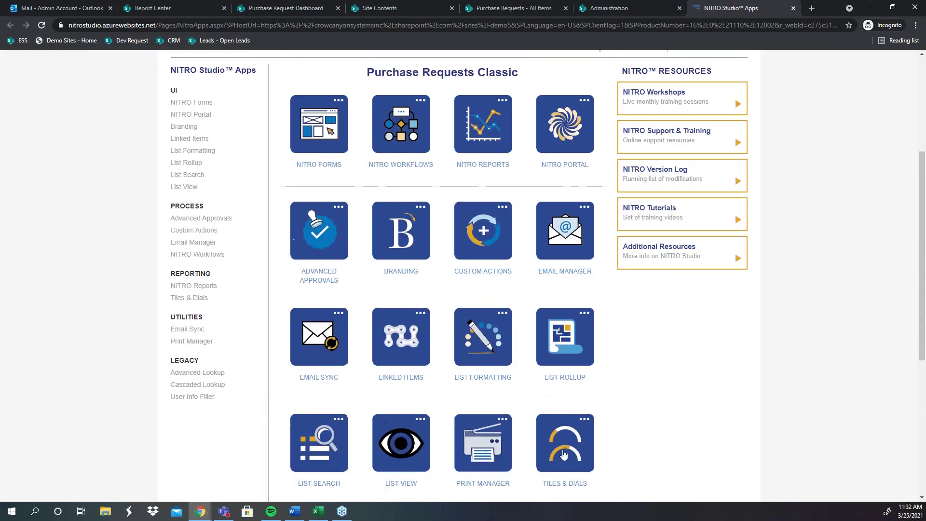
scroll(570, 311, down, 3)
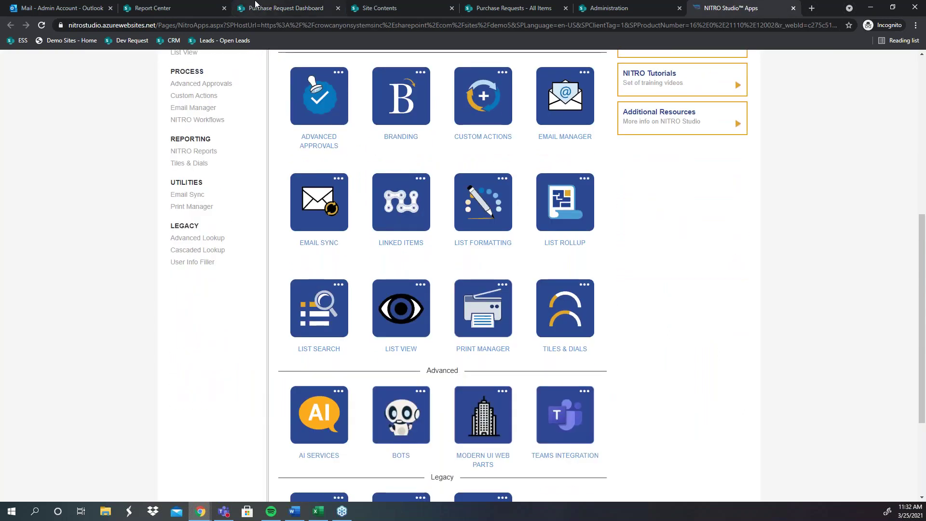
click(270, 8)
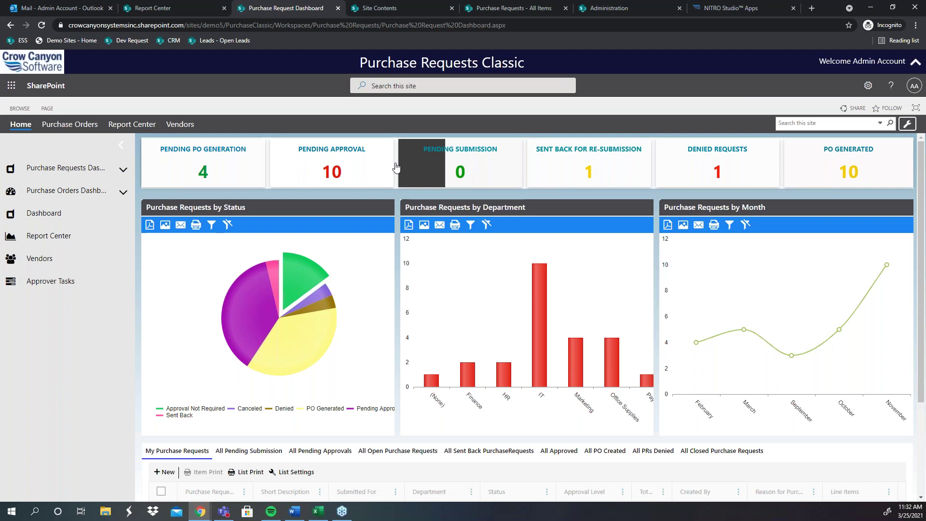
Step: Open the Purchase Requests list from Site Contents and close its duplicate tabs
click(377, 8)
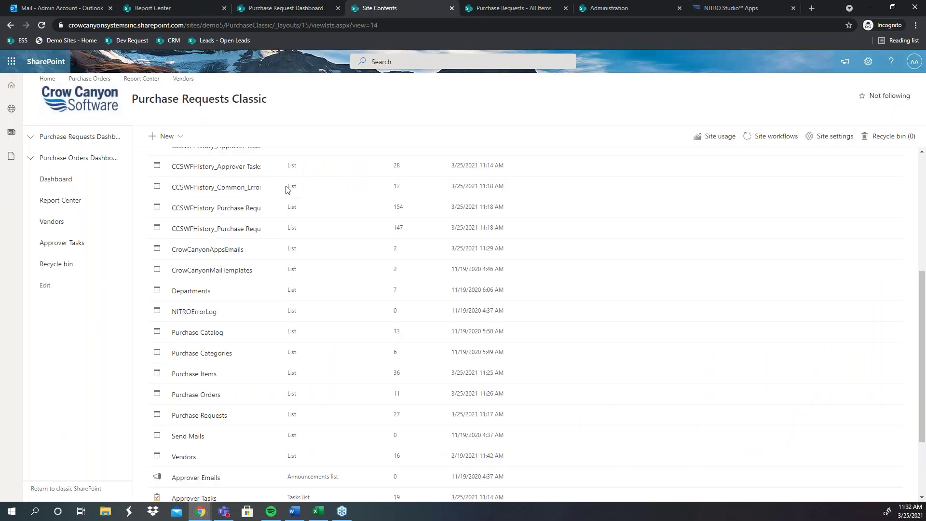
click(201, 417)
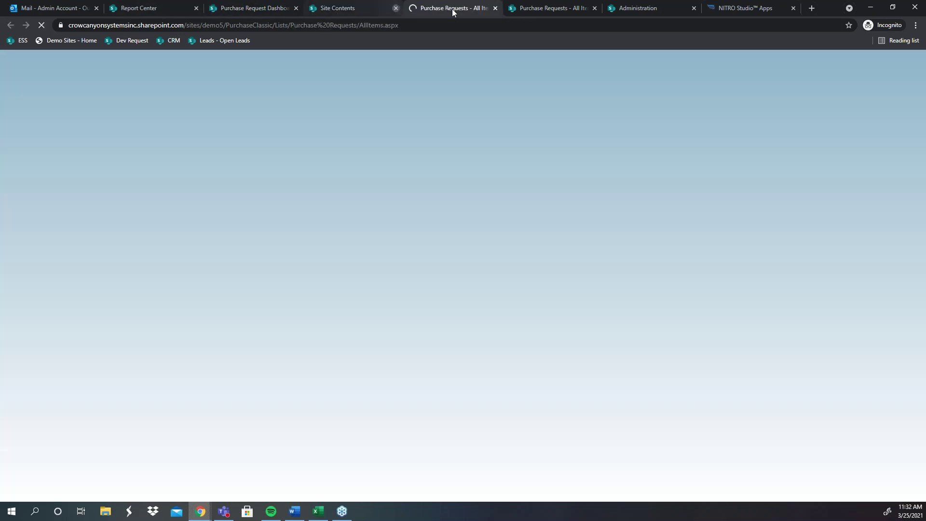
click(495, 9)
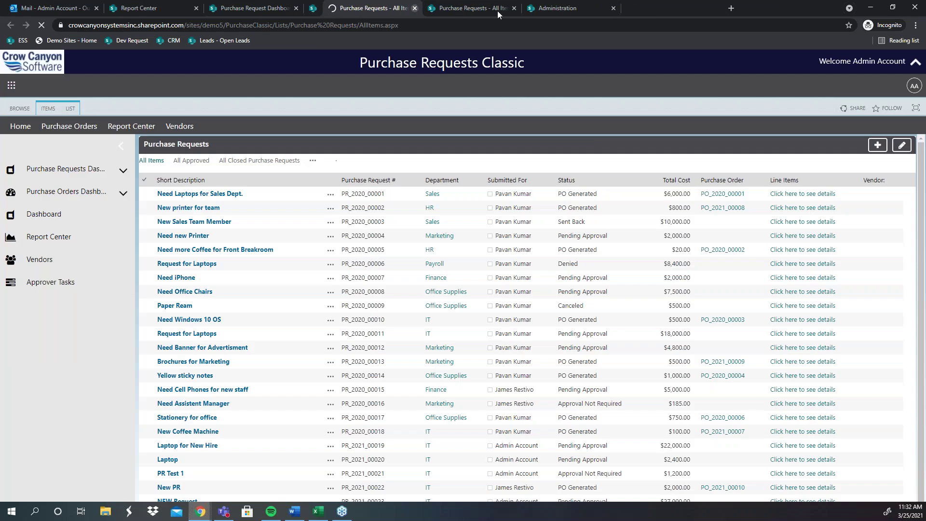
click(495, 8)
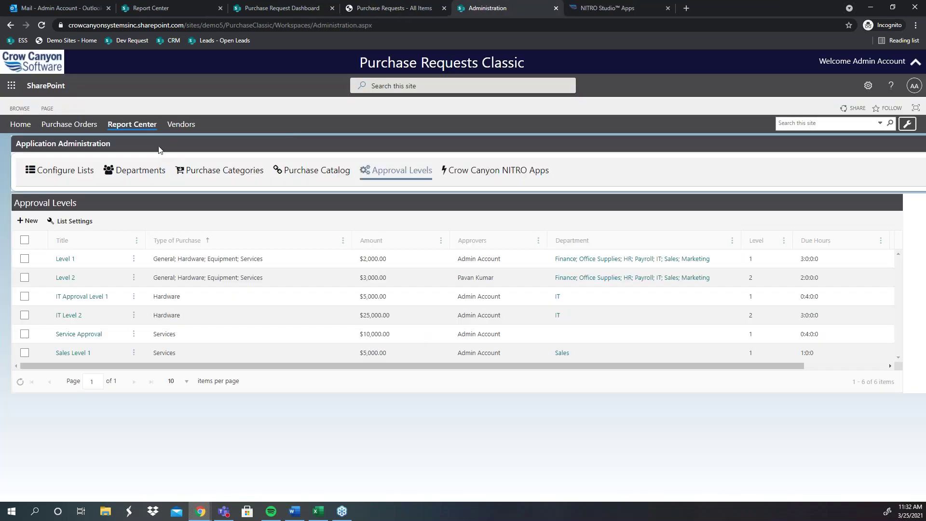
click(415, 8)
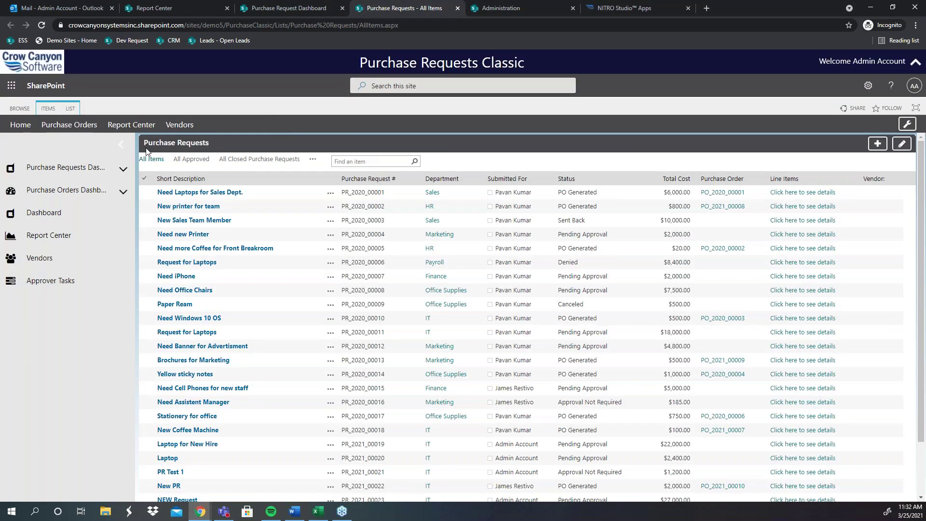
Step: Browse the Purchase Requests list views menu, then move to the Outlook inbox
click(71, 108)
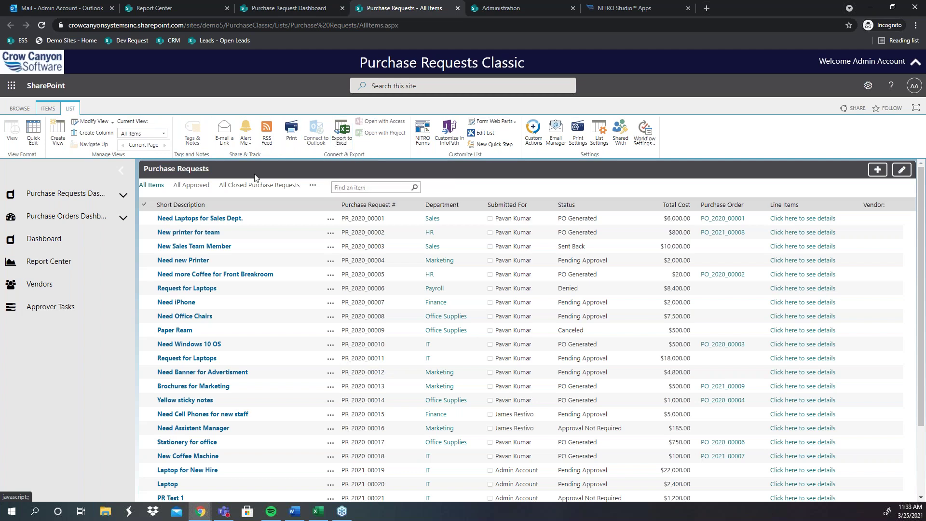
click(312, 186)
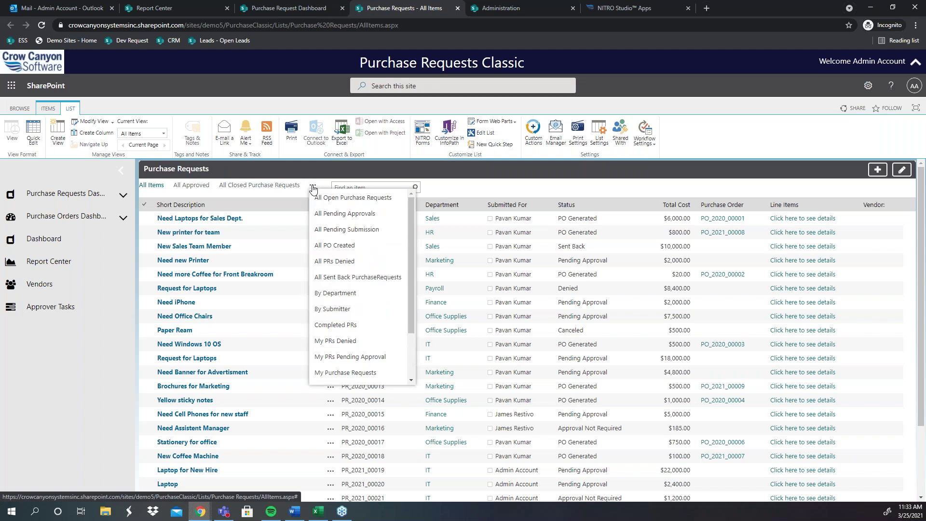
scroll(328, 279, down, 2)
scroll(370, 276, up, 2)
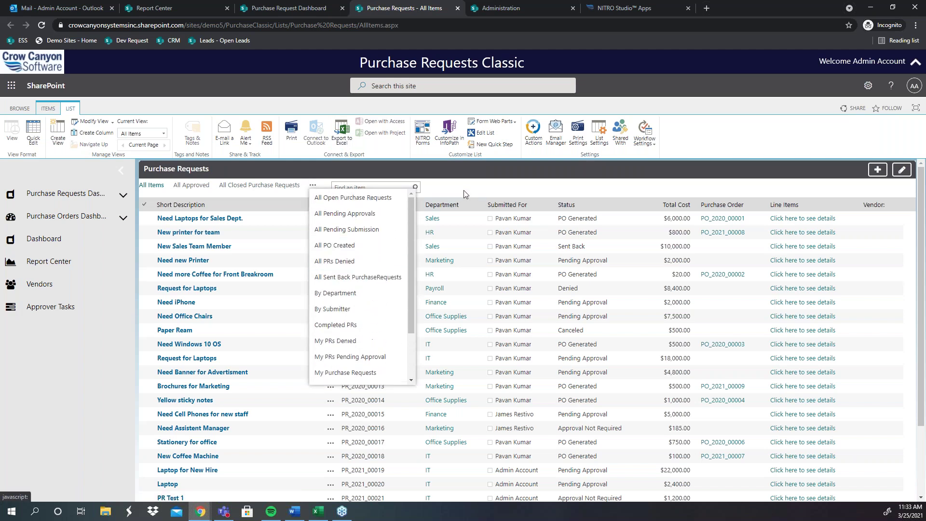
click(464, 189)
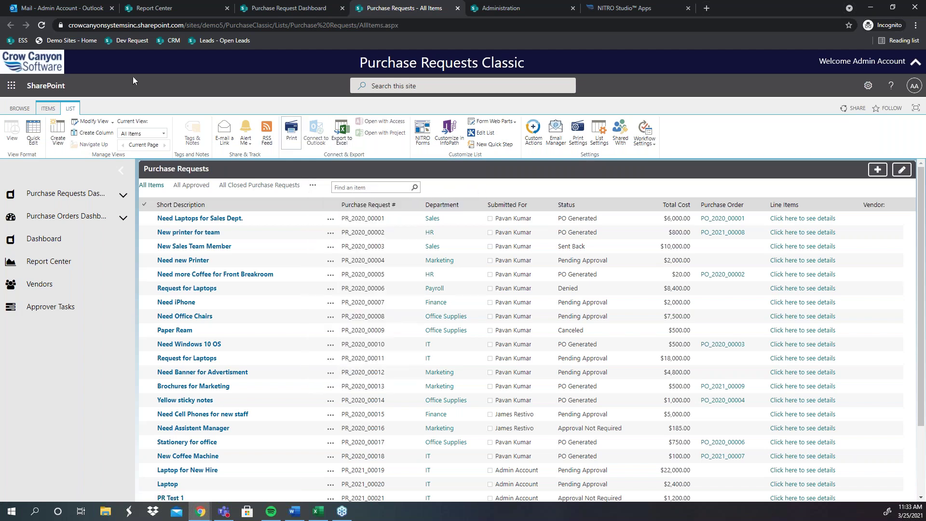
click(73, 6)
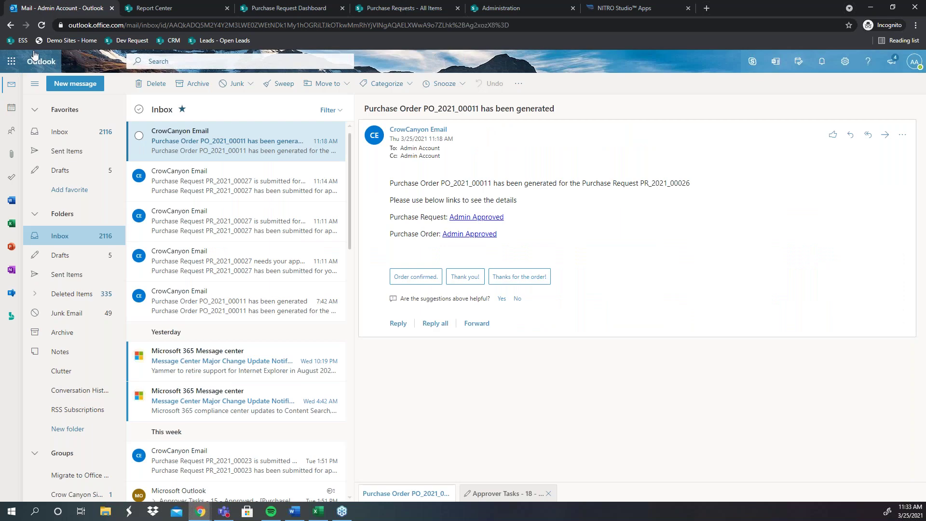
Step: From Demo Sites, open IT Helpdesk (Professional 2020) All Tickets and start List Print
click(58, 40)
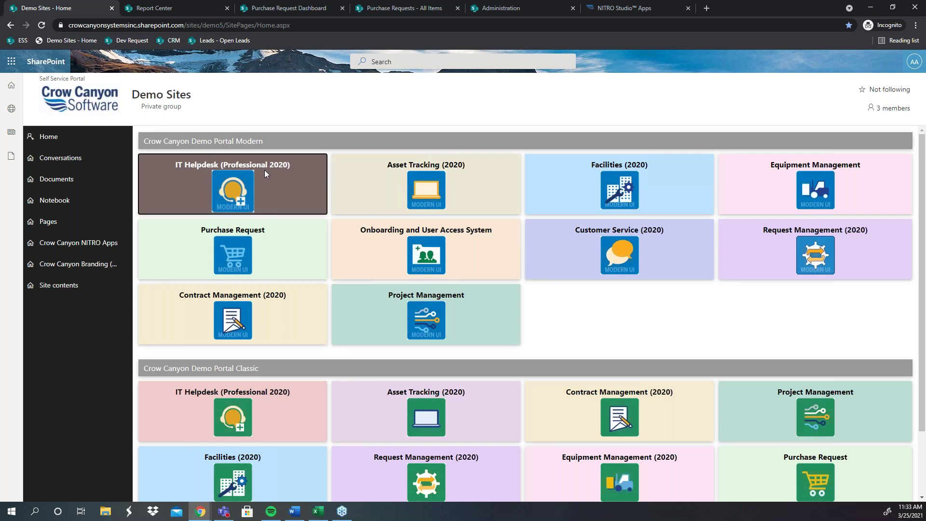
click(265, 173)
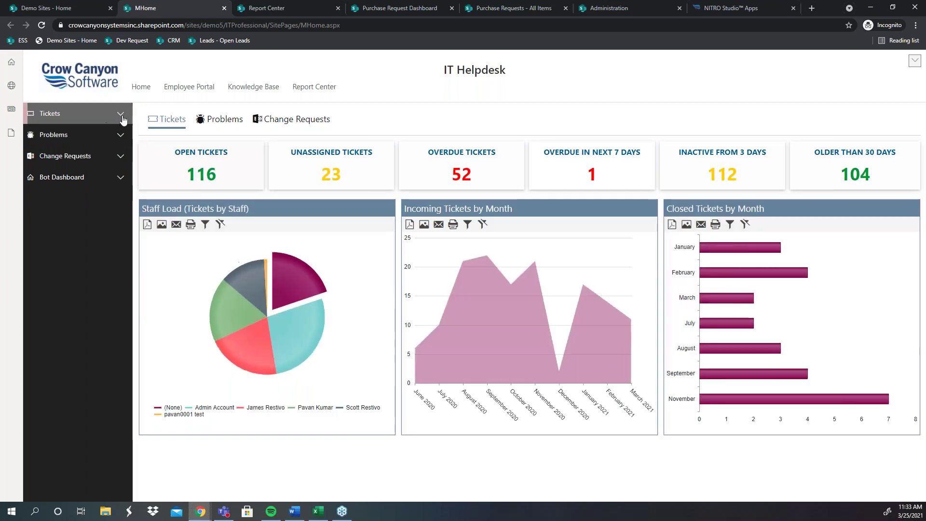
click(92, 114)
click(91, 154)
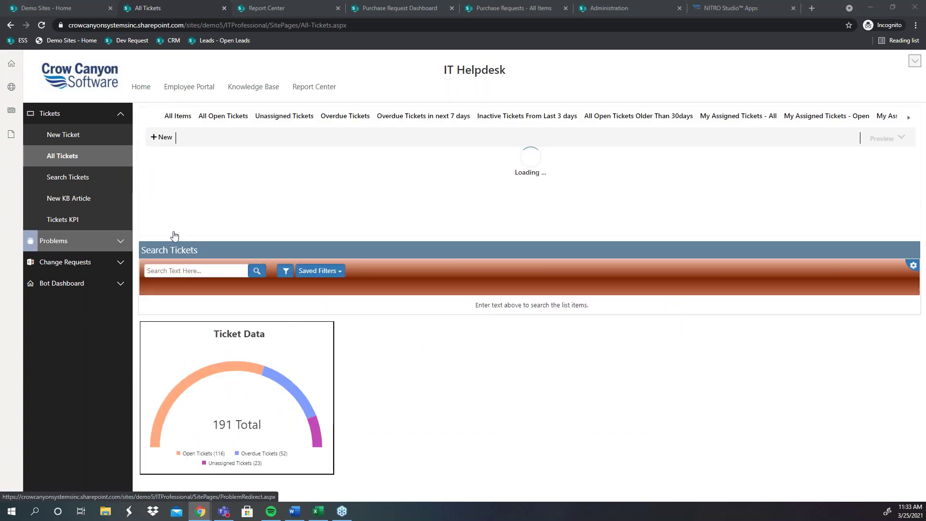
click(244, 138)
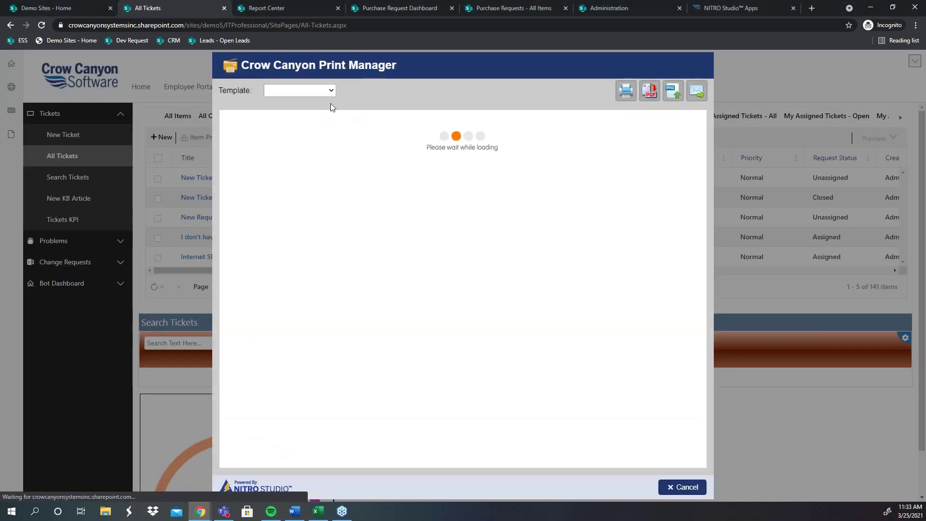
Step: Preview the tickets with the All Items template, scroll its columns, then close the tickets tab
click(309, 90)
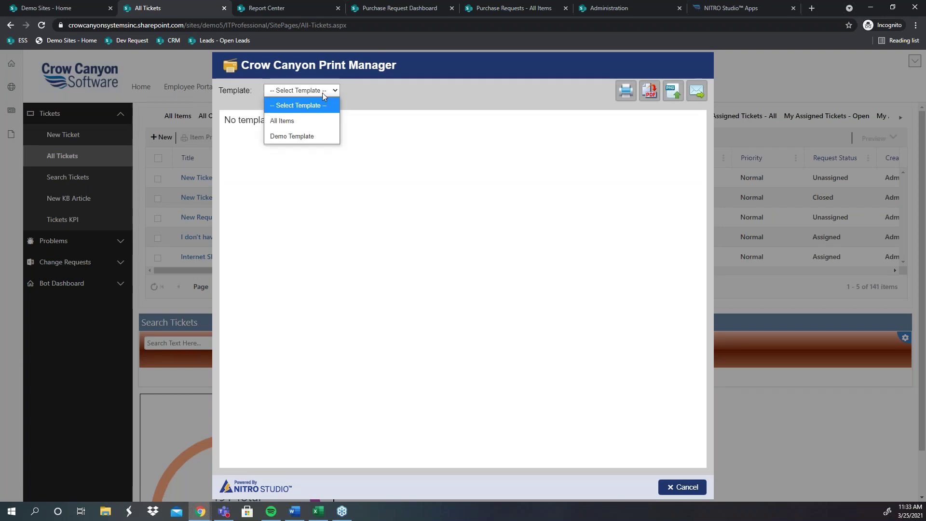
click(306, 121)
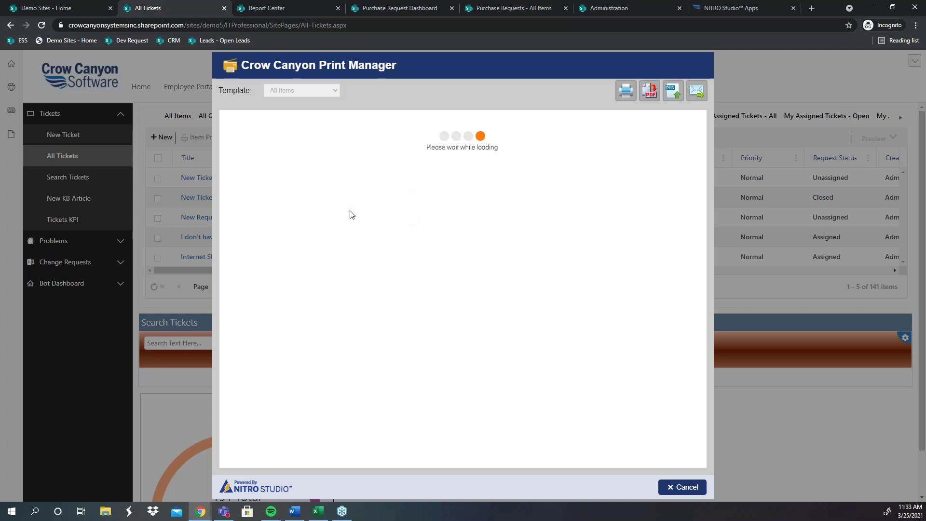
drag(230, 121, 315, 122)
drag(227, 106, 215, 119)
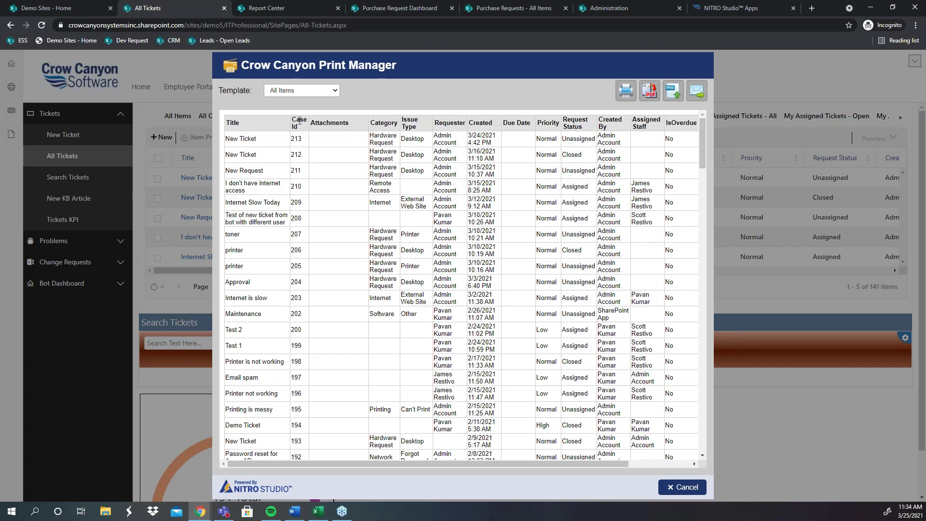
click(224, 8)
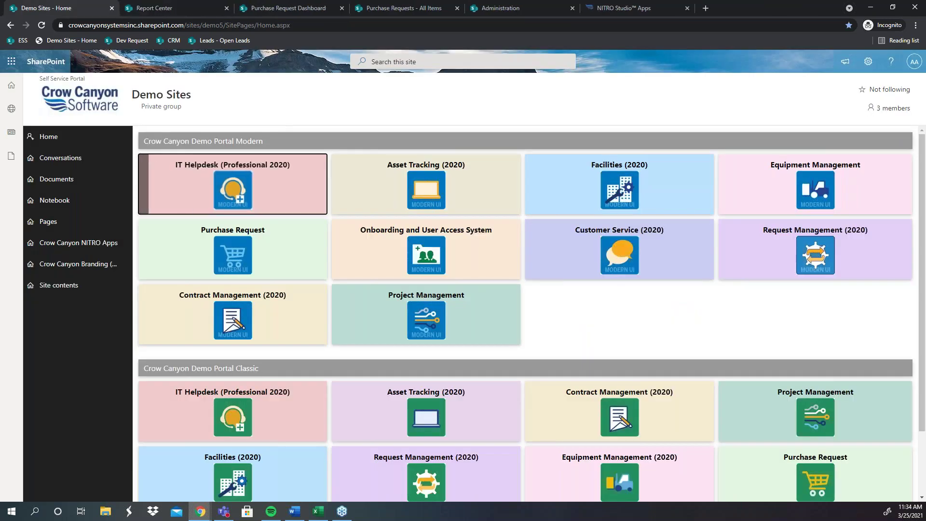
Step: Close the Demo Sites tab, open the Purchase Request Dashboard, then view the approval levels list
click(112, 9)
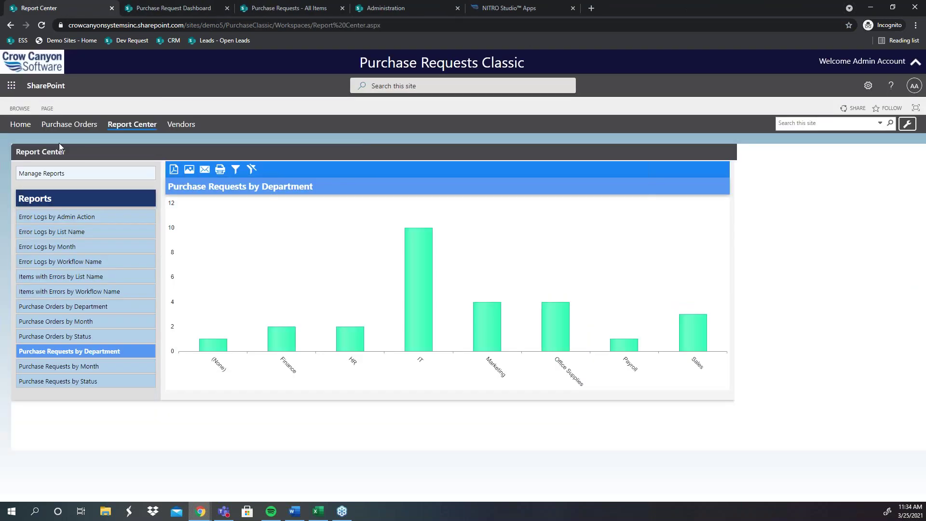
click(23, 126)
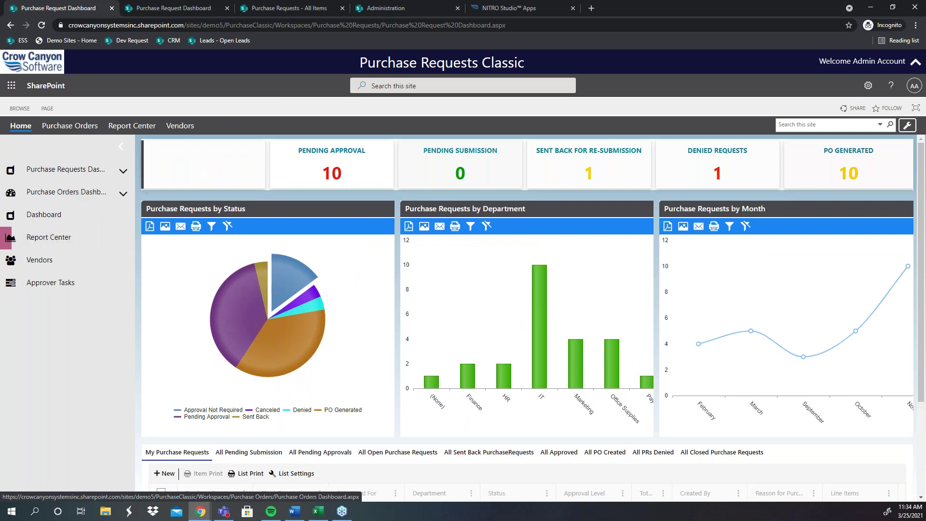
click(405, 8)
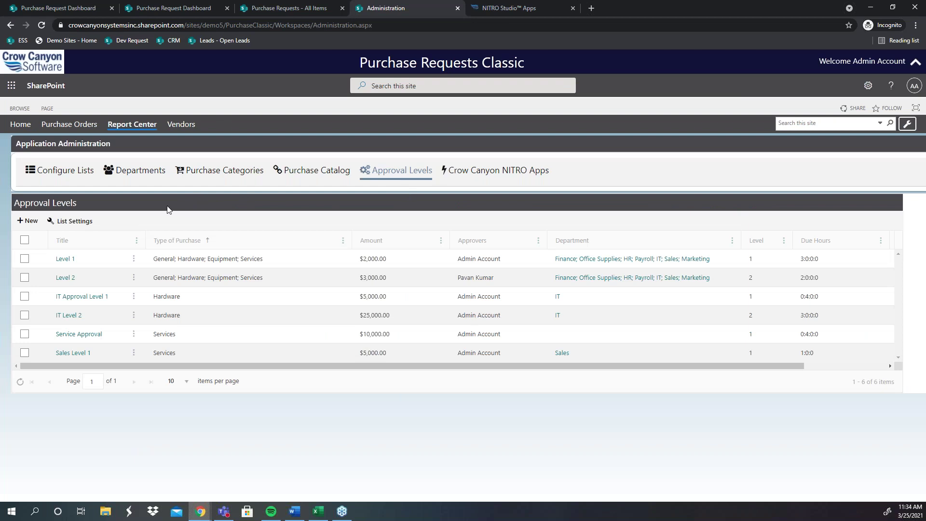
right_click(371, 146)
Step: Scroll through the NITRO Studio Apps page, then return to the Purchase Request Dashboard
click(551, 7)
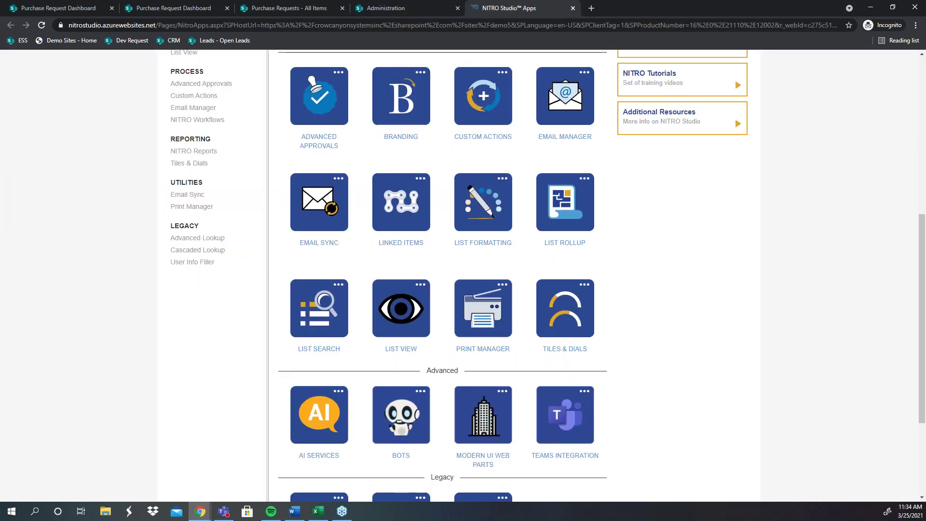
scroll(610, 249, up, 3)
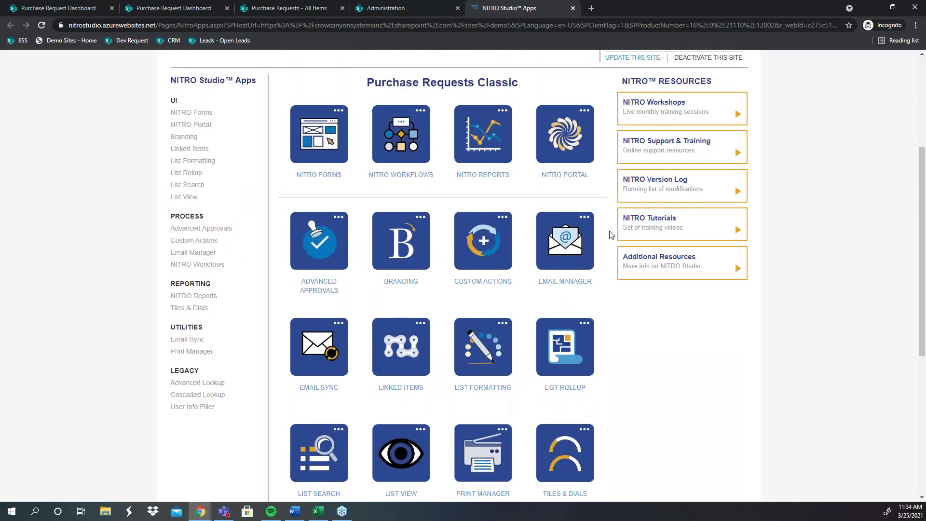
scroll(616, 223, up, 1)
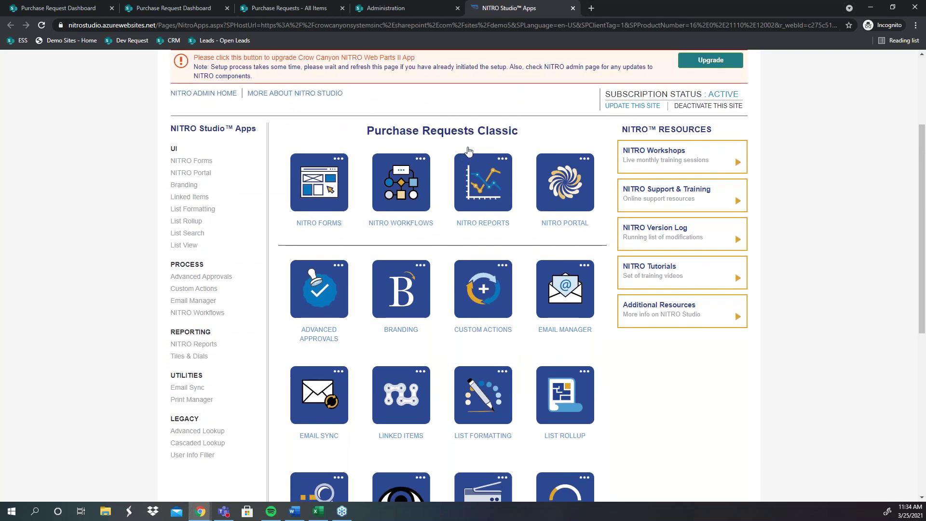
scroll(468, 150, down, 1)
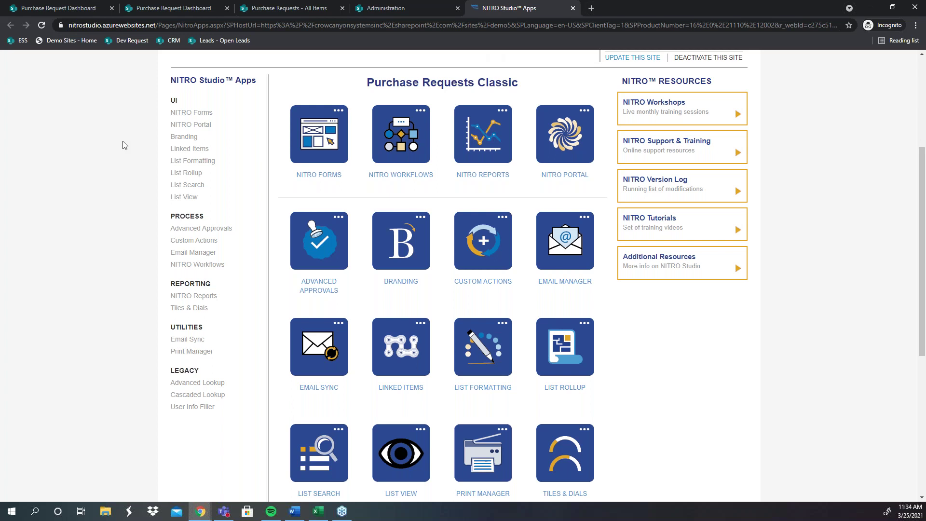
scroll(285, 217, down, 3)
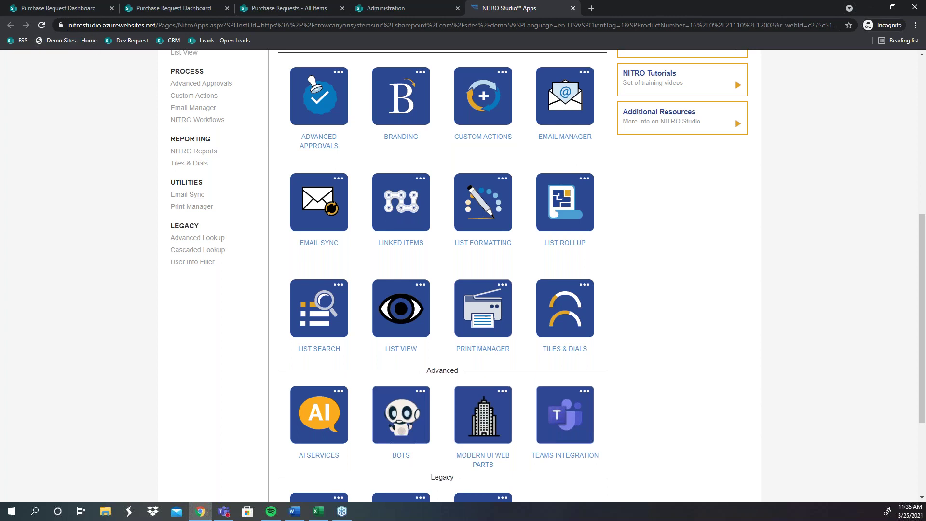
click(73, 8)
Step: Launch Teams and load the IT Premium Tickets All Tickets panel in TestContracts General
click(12, 86)
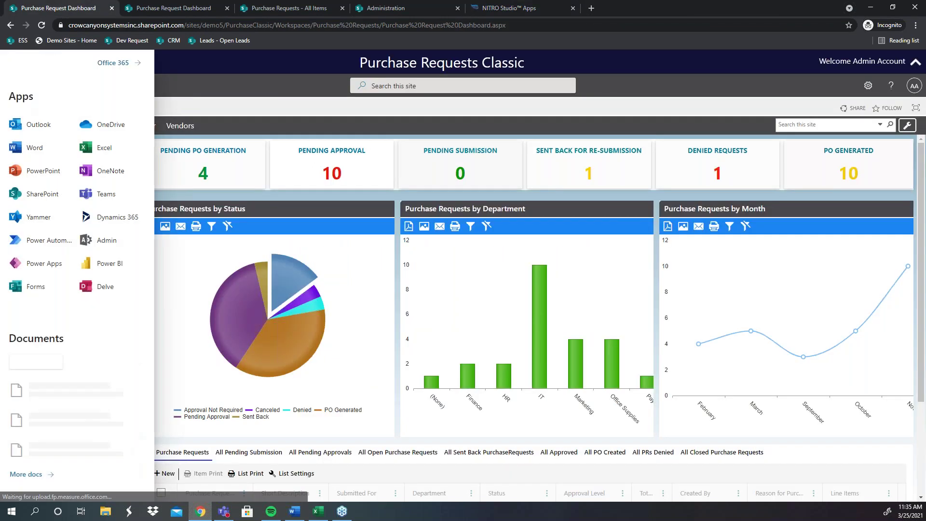
click(96, 192)
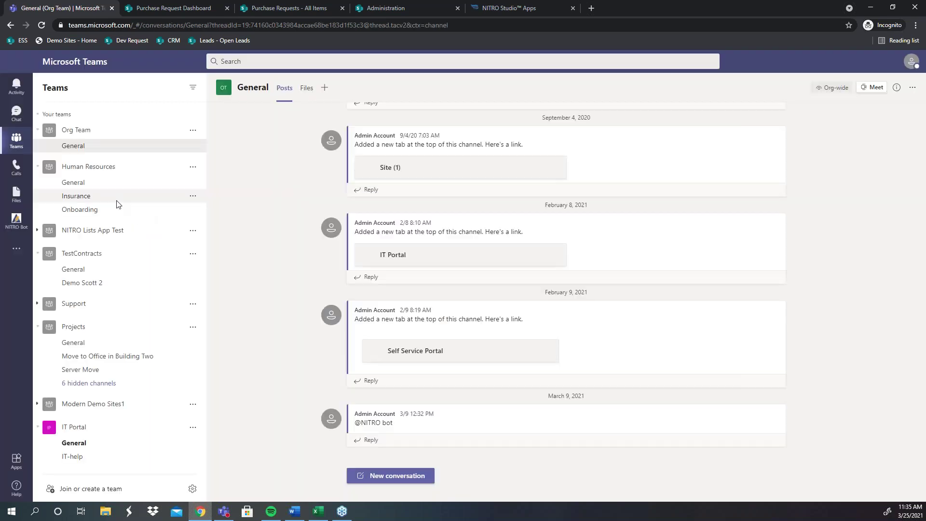
click(91, 274)
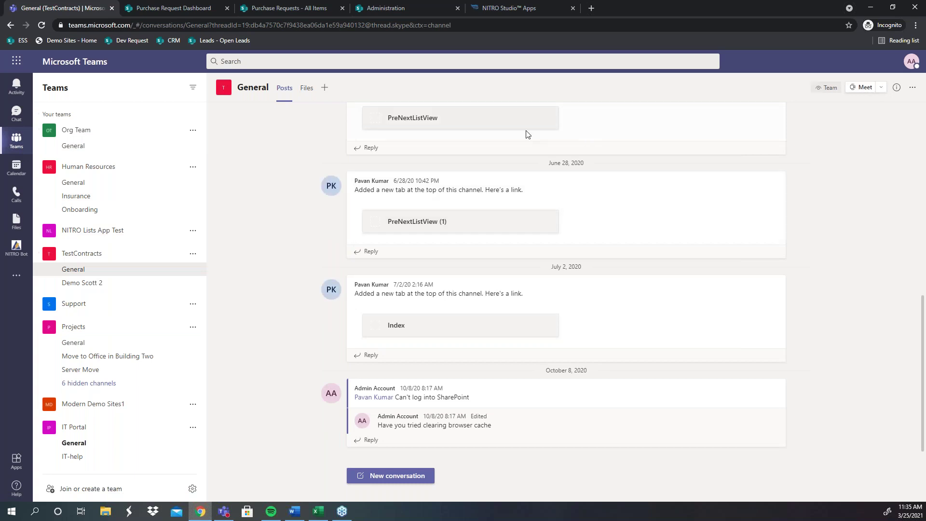
scroll(448, 159, up, 5)
click(493, 90)
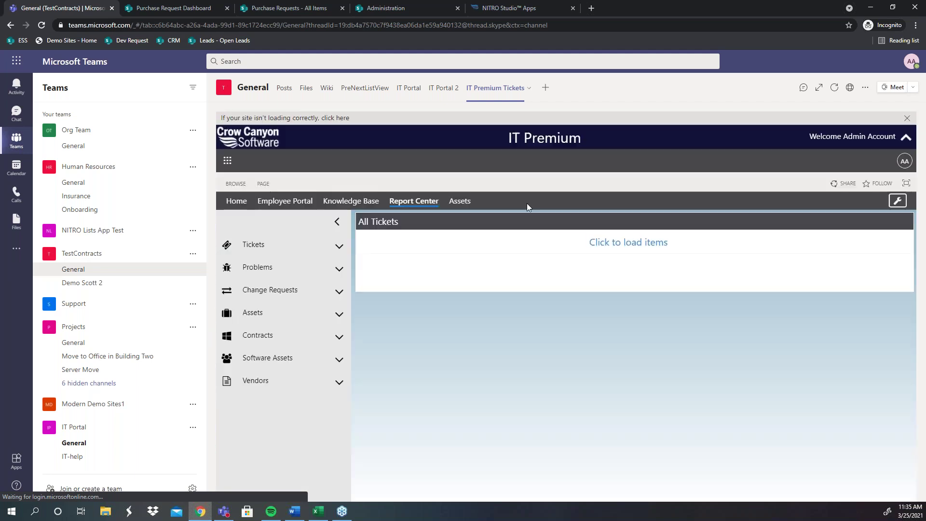
click(611, 243)
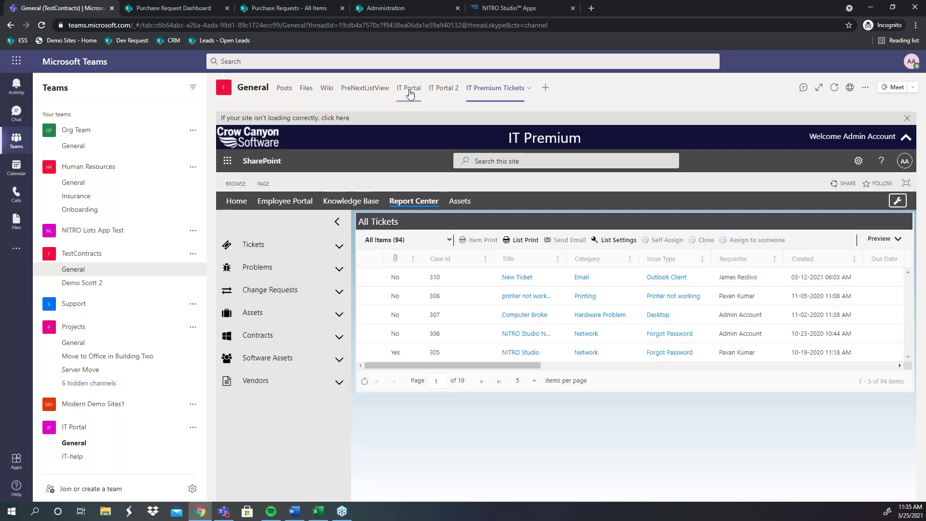
Step: View the IT Portal tab, then open the NITRO Bot app
click(410, 93)
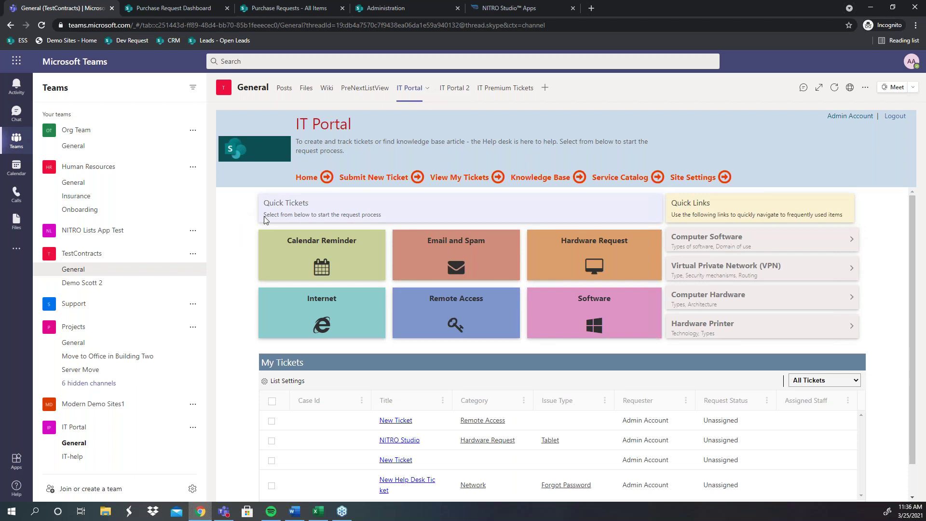
click(17, 248)
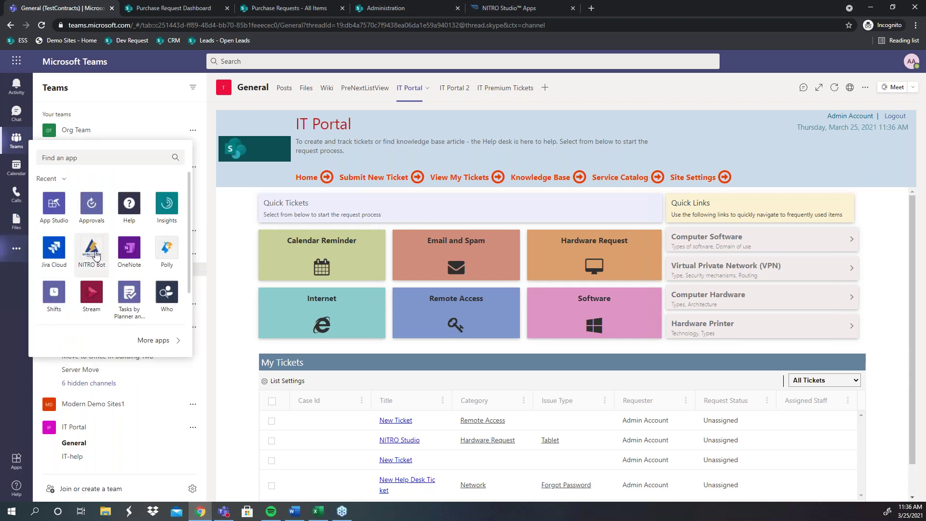
click(96, 255)
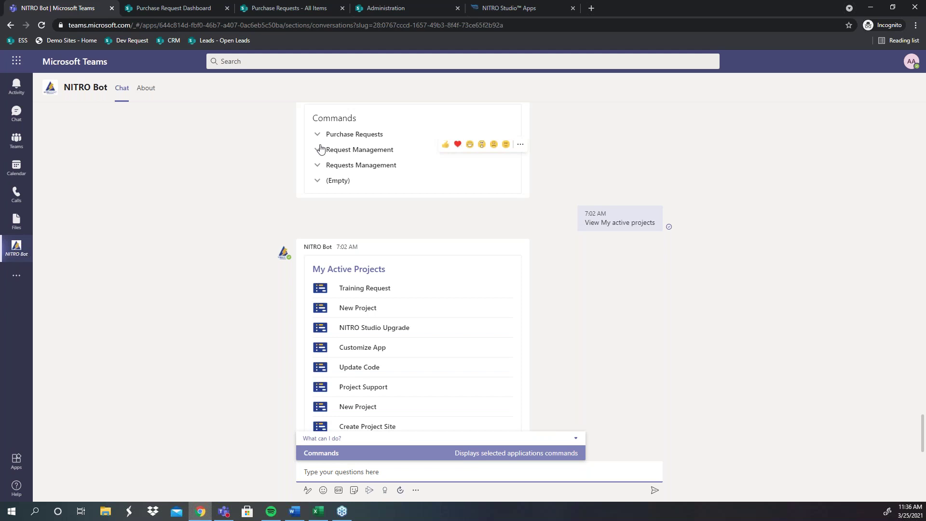
Step: Scroll the NITRO Studio Apps tiles to the Advanced section, then return to the NITRO Bot chat
click(512, 8)
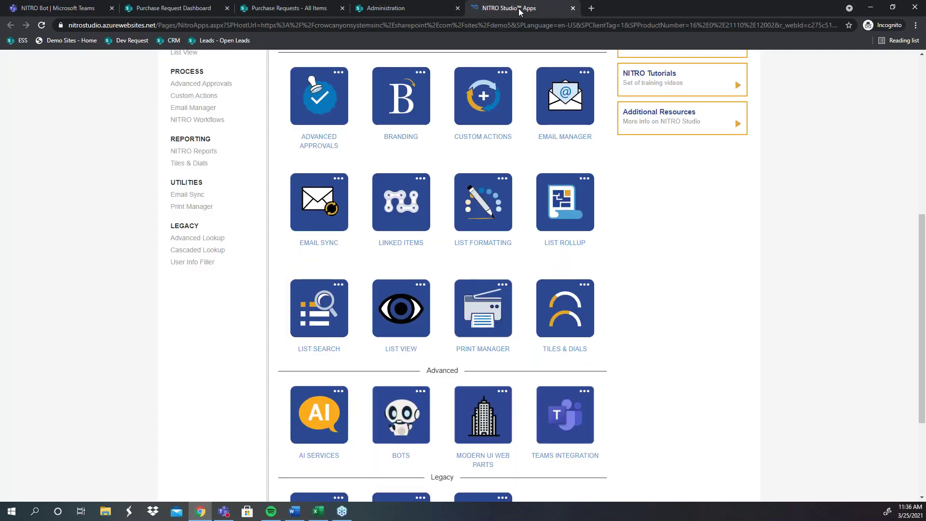
scroll(502, 203, up, 3)
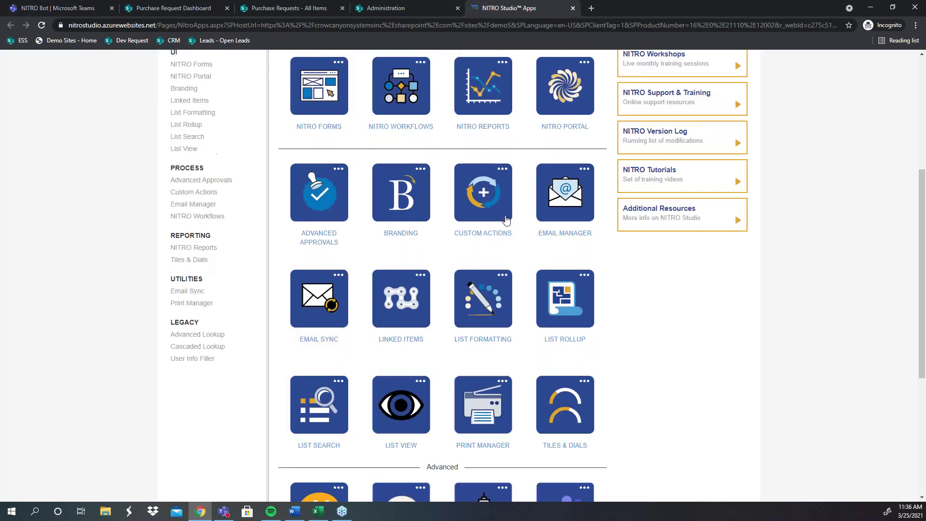
scroll(505, 219, up, 2)
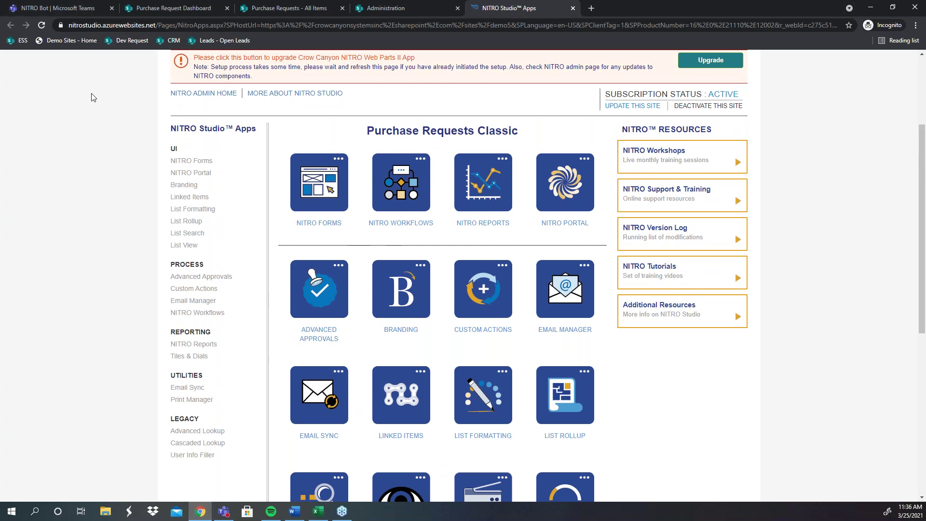
scroll(140, 82, down, 2)
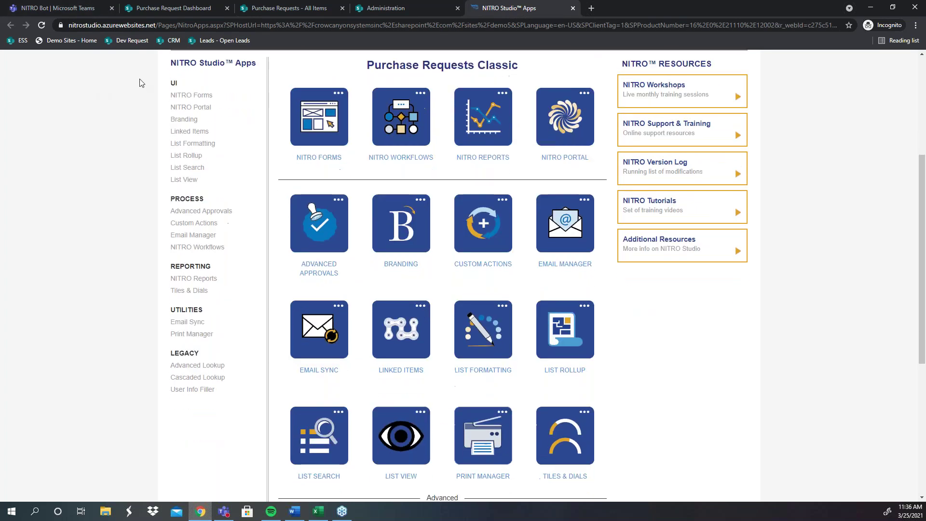
scroll(218, 228, down, 2)
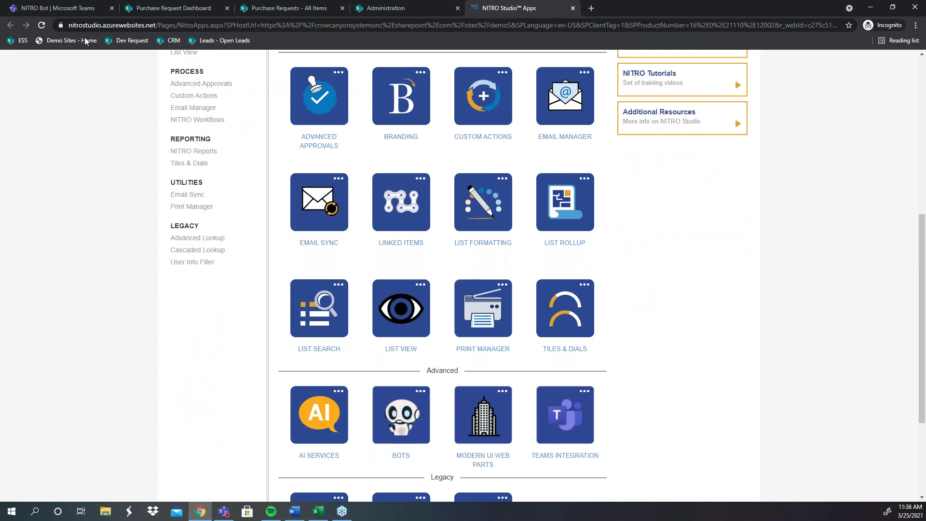
click(90, 10)
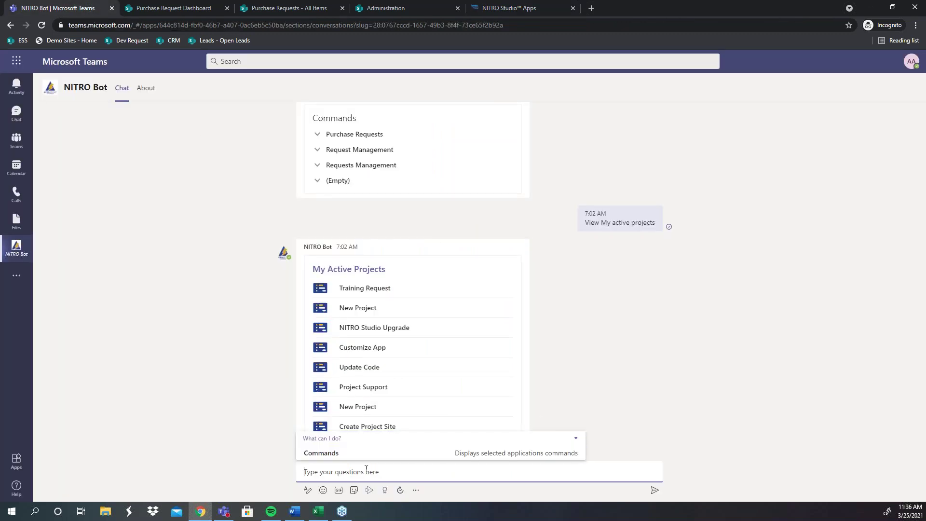
Step: Send the 'Commands' message to NITRO Bot
text(Commands)
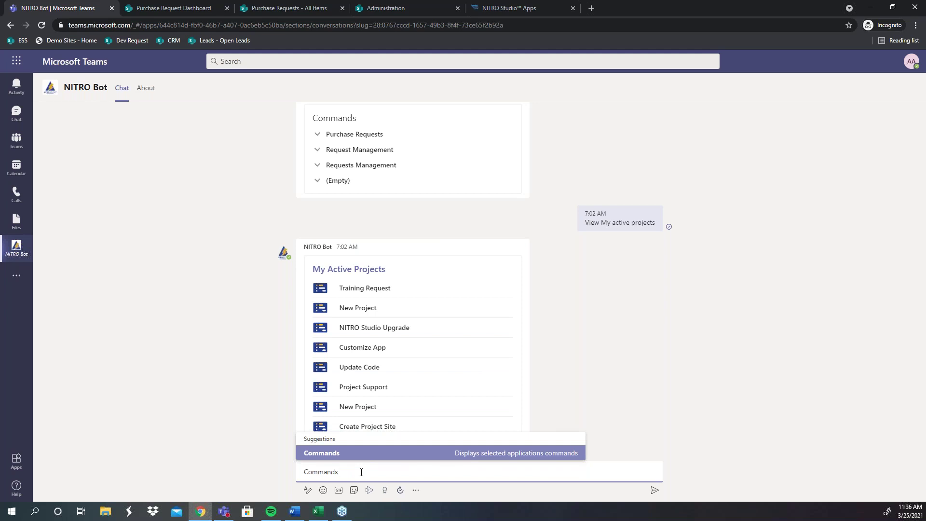
key(Return)
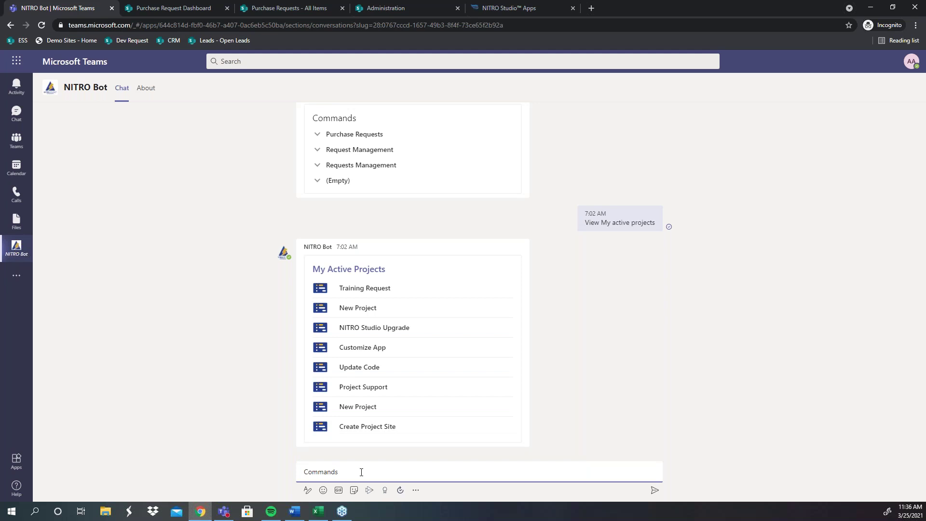
click(654, 490)
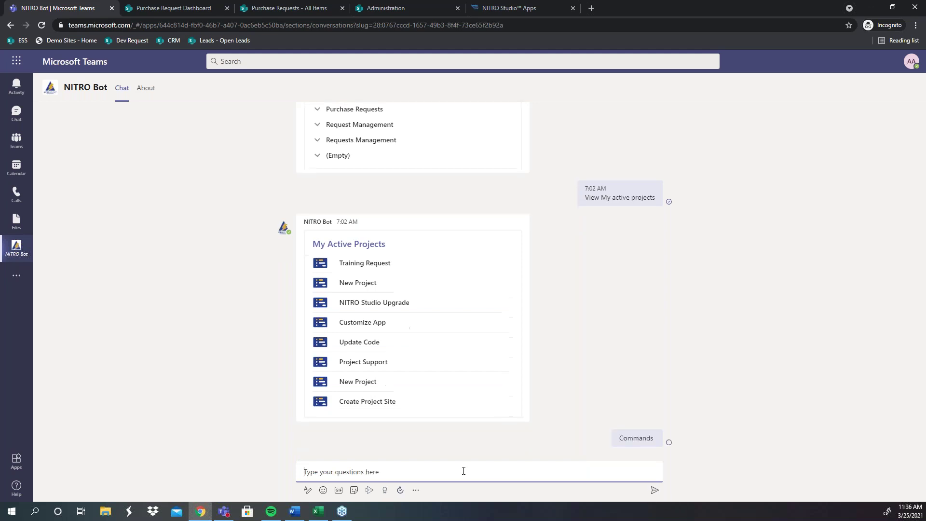
Step: Copy 'View My Pending Approvals' from the bot's reply and send it back
double_click(645, 437)
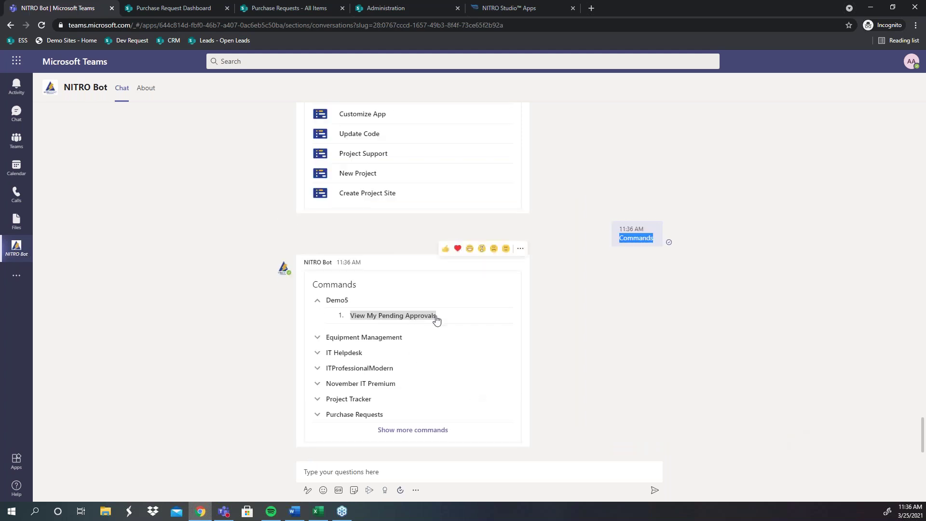
drag(439, 320, 349, 319)
key(ctrl+c)
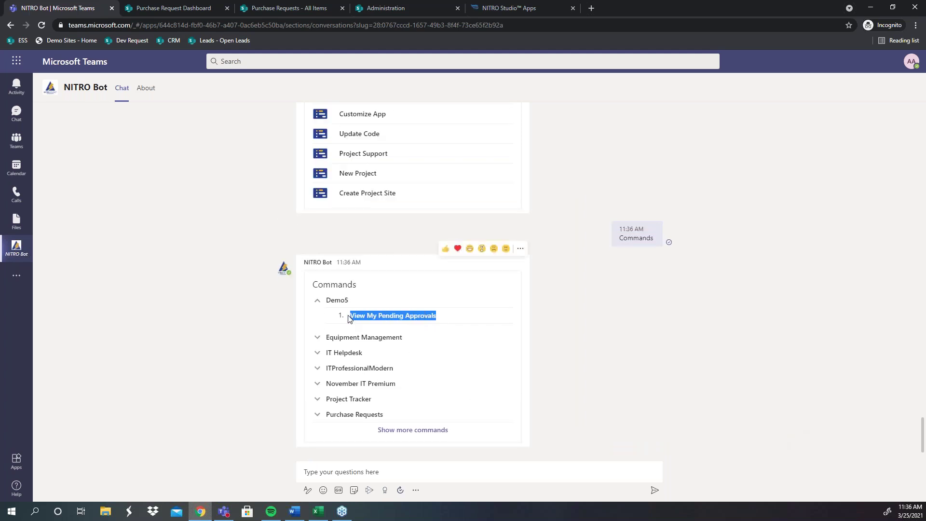
click(350, 465)
key(ctrl+v)
key(Return)
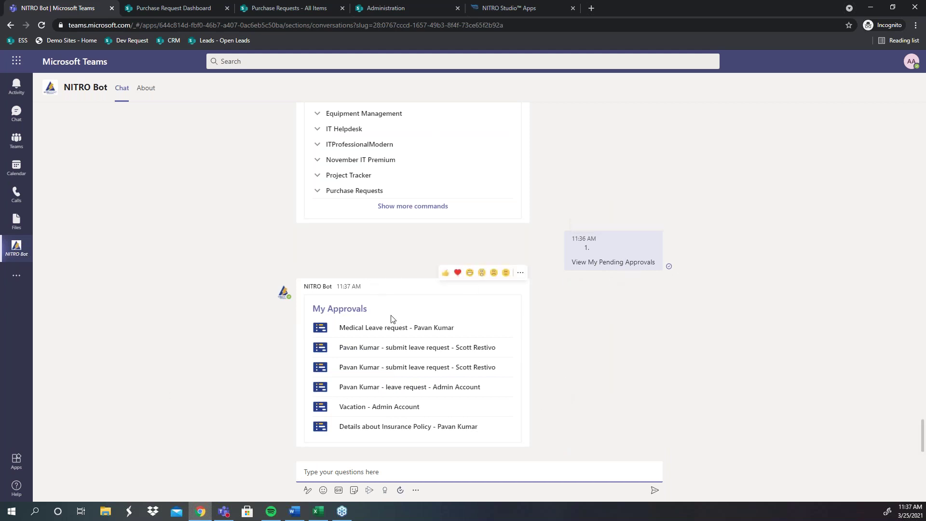
Step: Open a submit leave request from My Approvals, review its details, and approve it, confirming with Ok
click(404, 350)
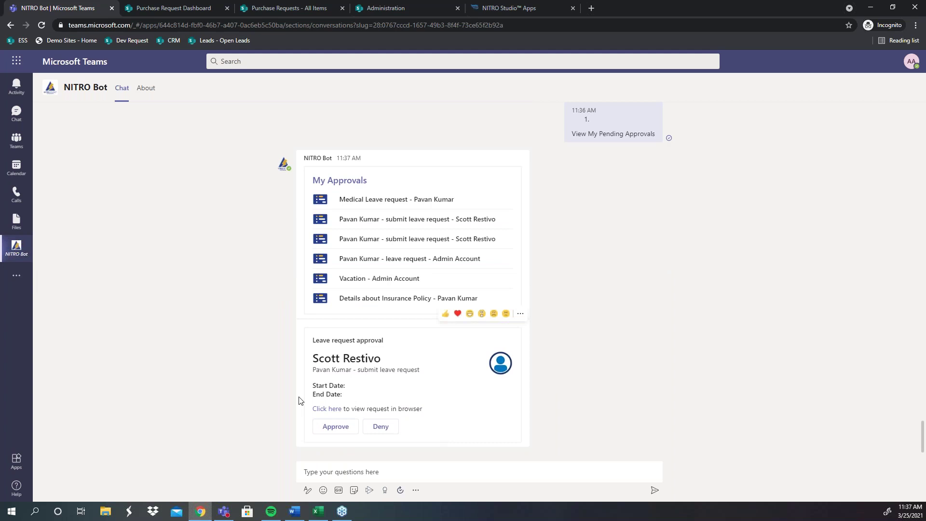
drag(425, 406, 304, 340)
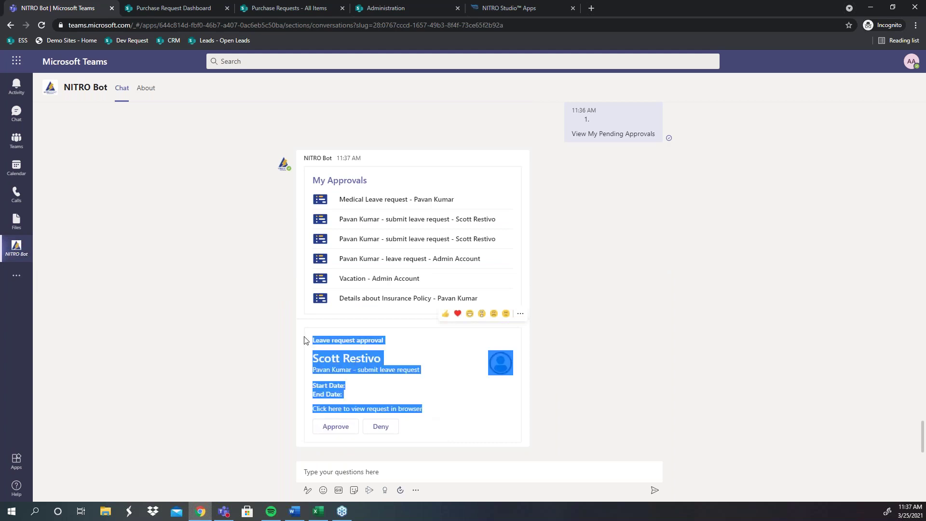
click(450, 394)
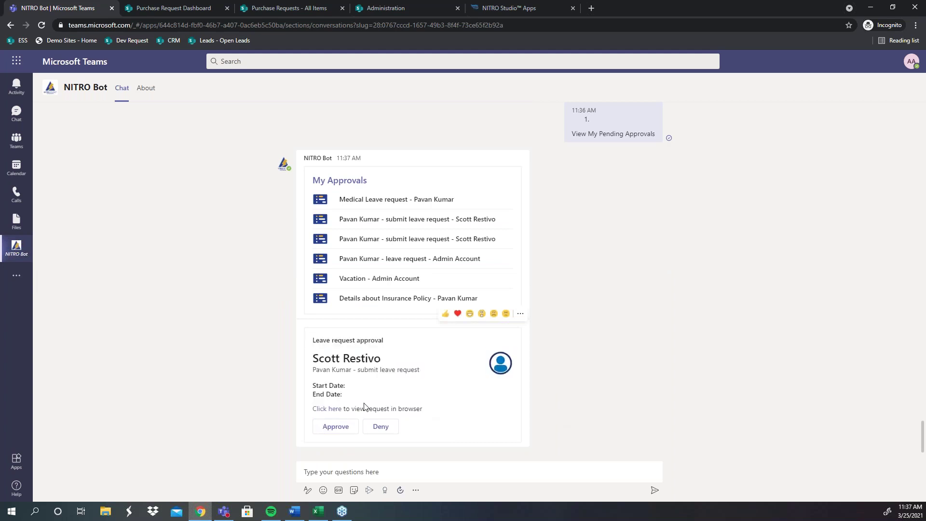
click(341, 425)
click(378, 386)
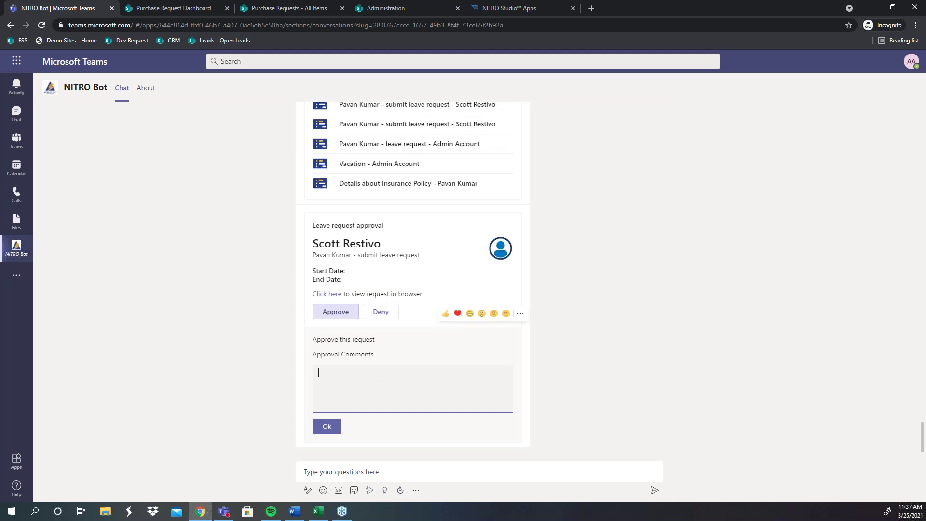
click(323, 423)
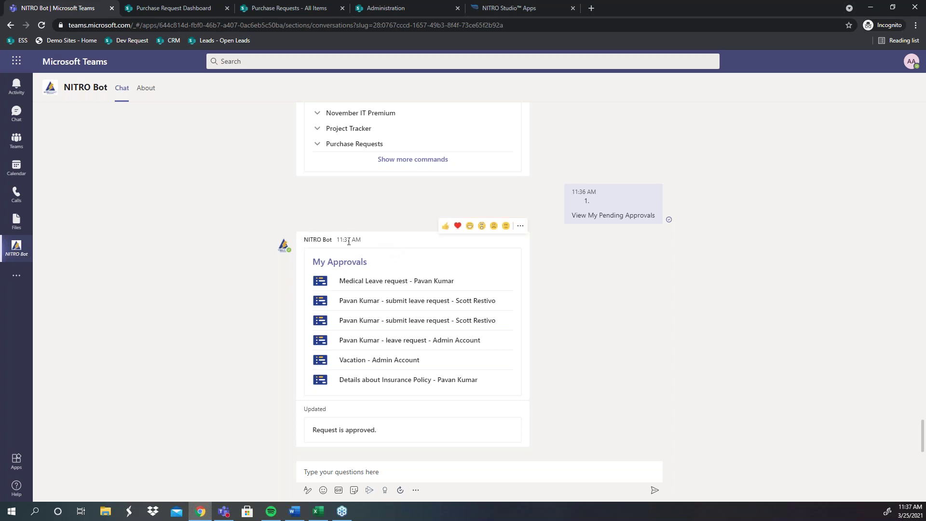
click(486, 9)
Step: Reload the Purchase Requests Classic dashboard, then go to the 'Demo Sites - Home' page
click(173, 8)
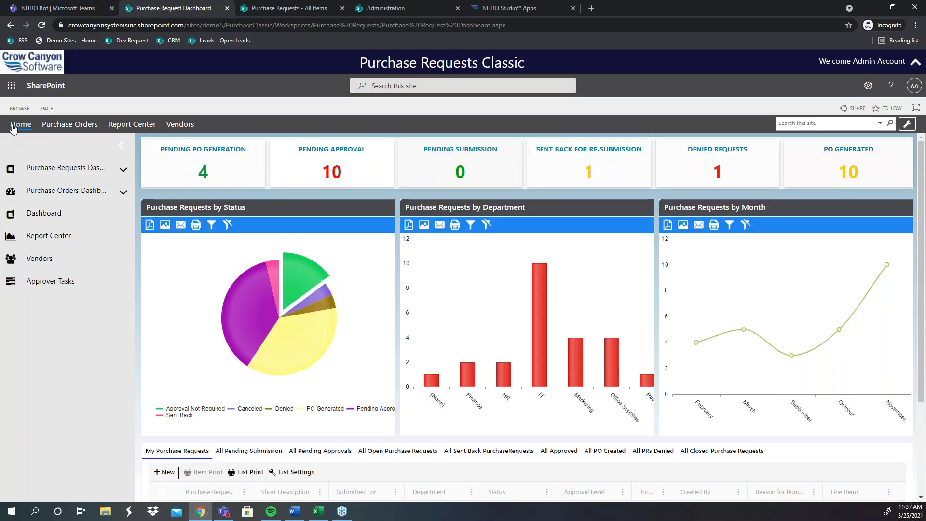
click(76, 165)
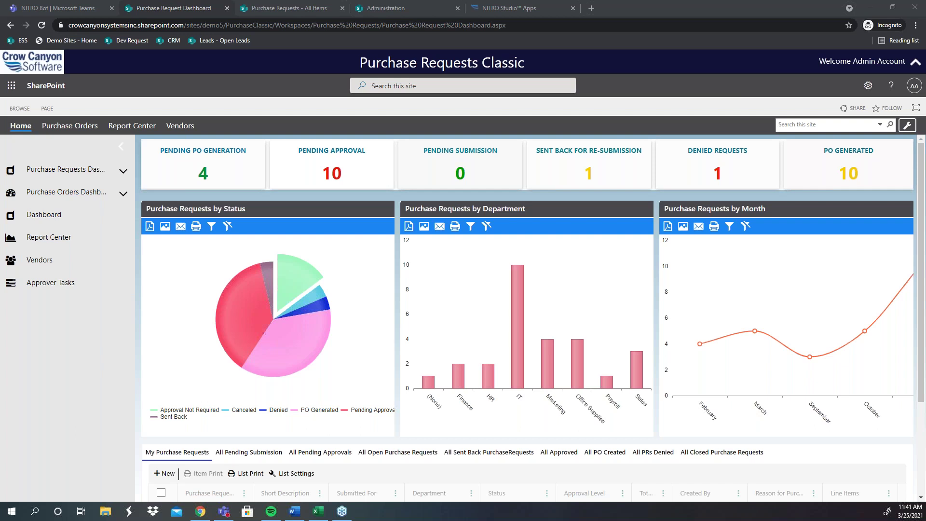
click(64, 42)
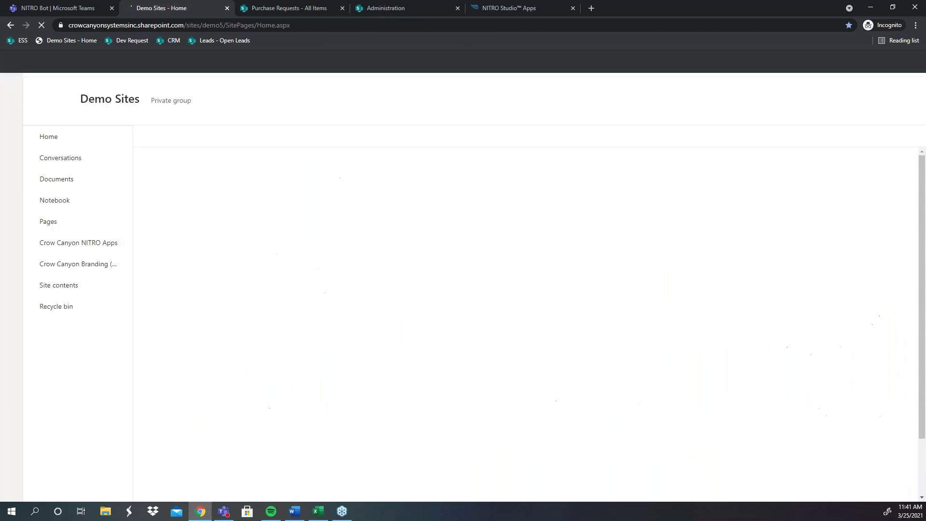